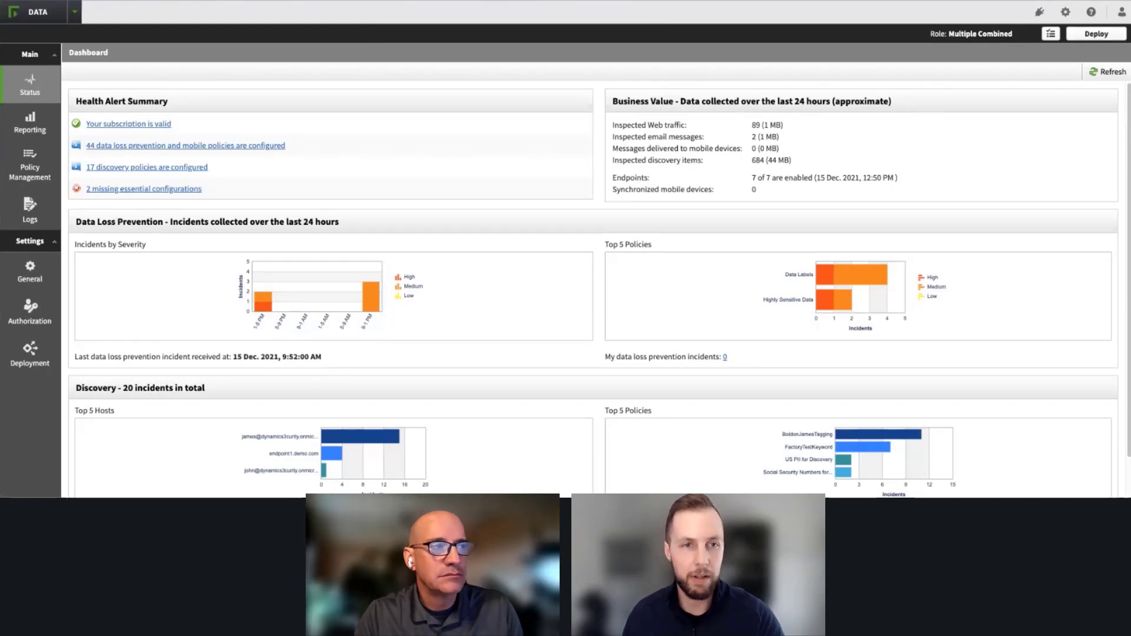
Step: Open the DLP policy management page and start adding a predefined policy from the policy library
left_click(27, 168)
mouse_move(94, 151)
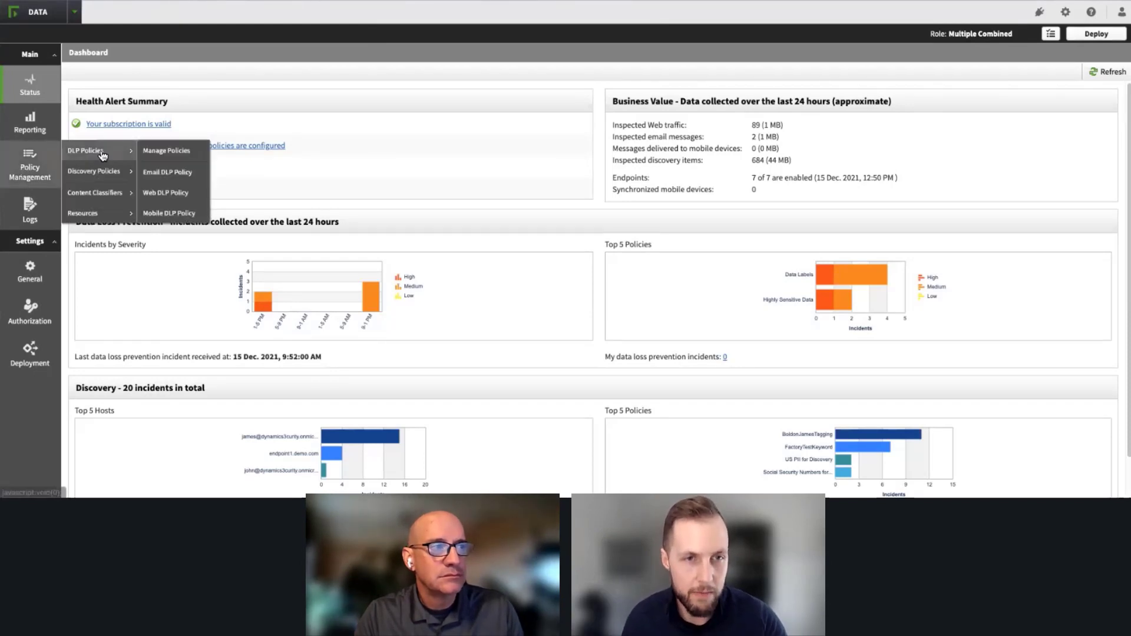
left_click(174, 151)
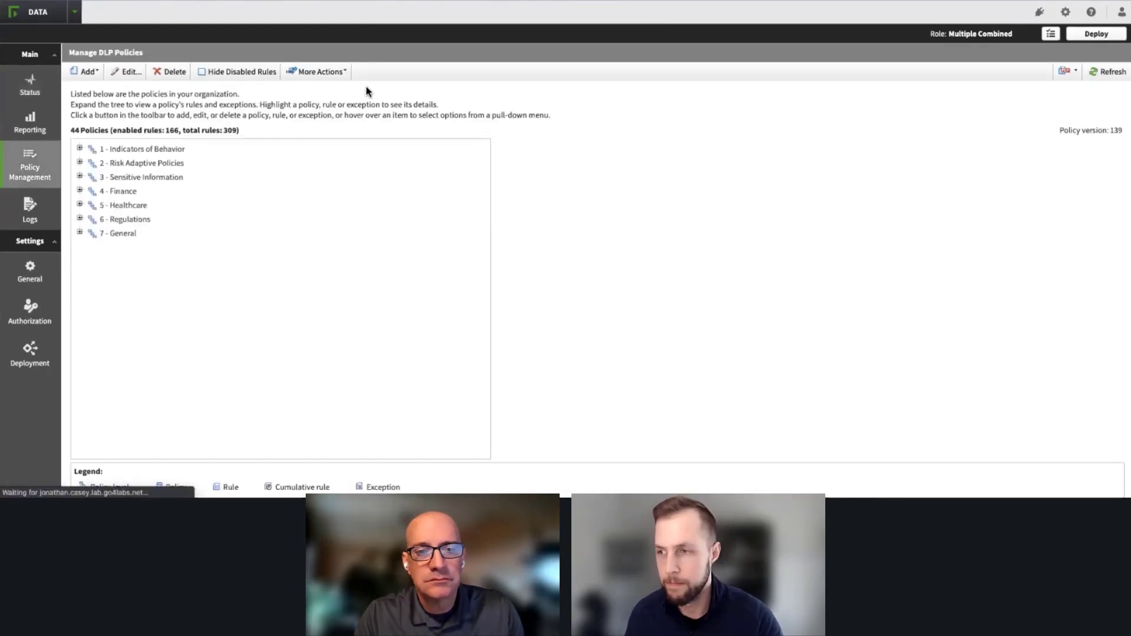
left_click(88, 71)
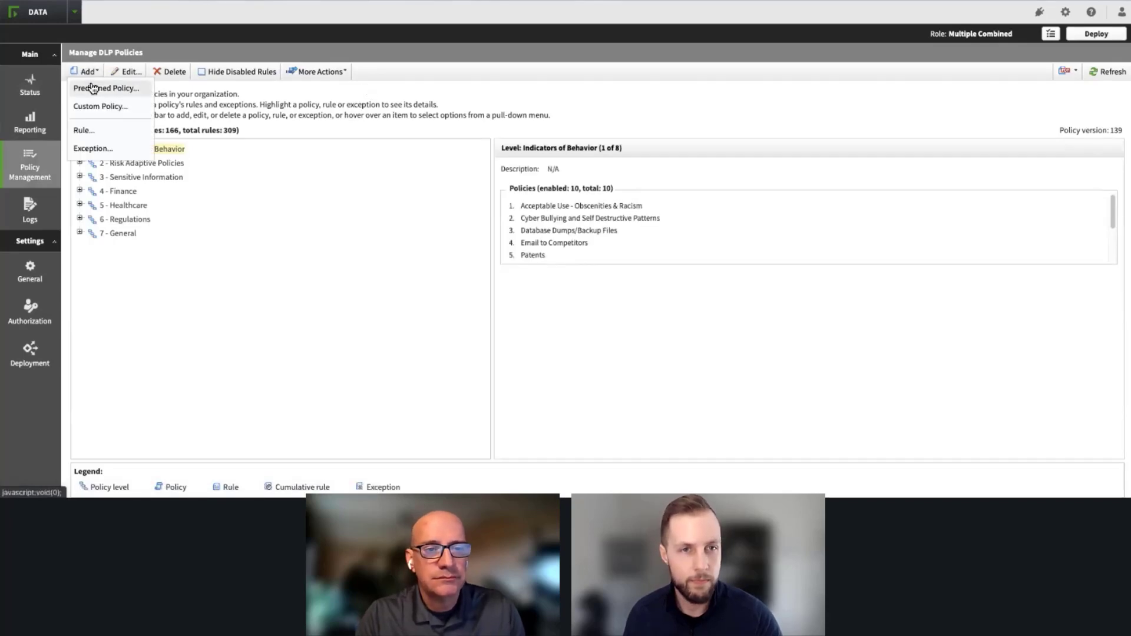
left_click(93, 88)
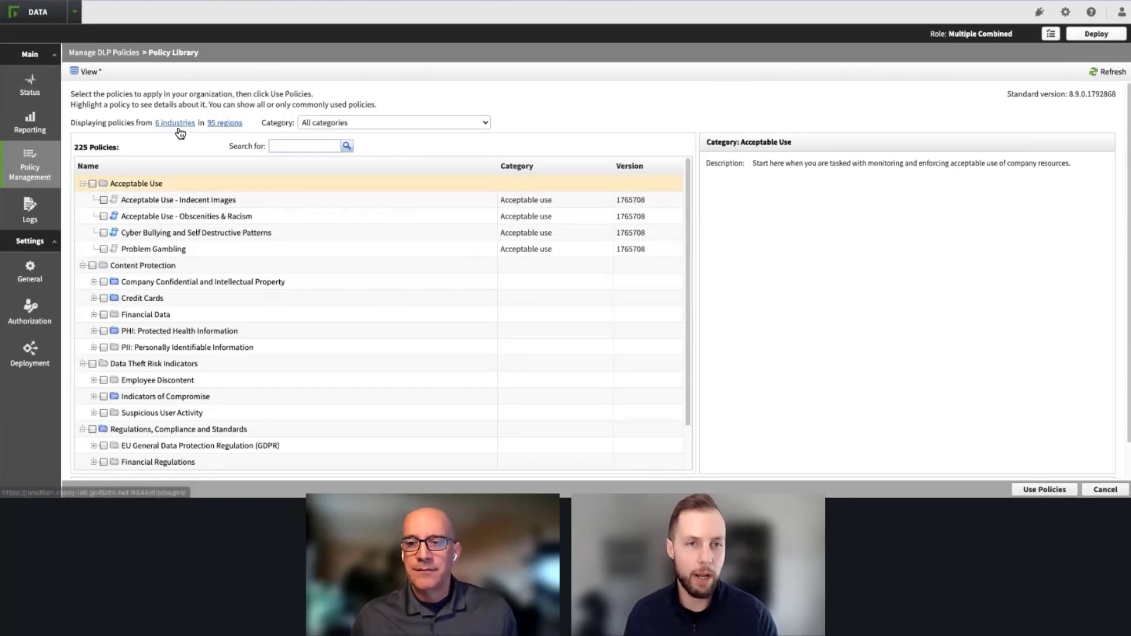
Step: Review the policy library's category choices and its industry filter, keeping all categories and dismissing the industry filter
left_click(352, 122)
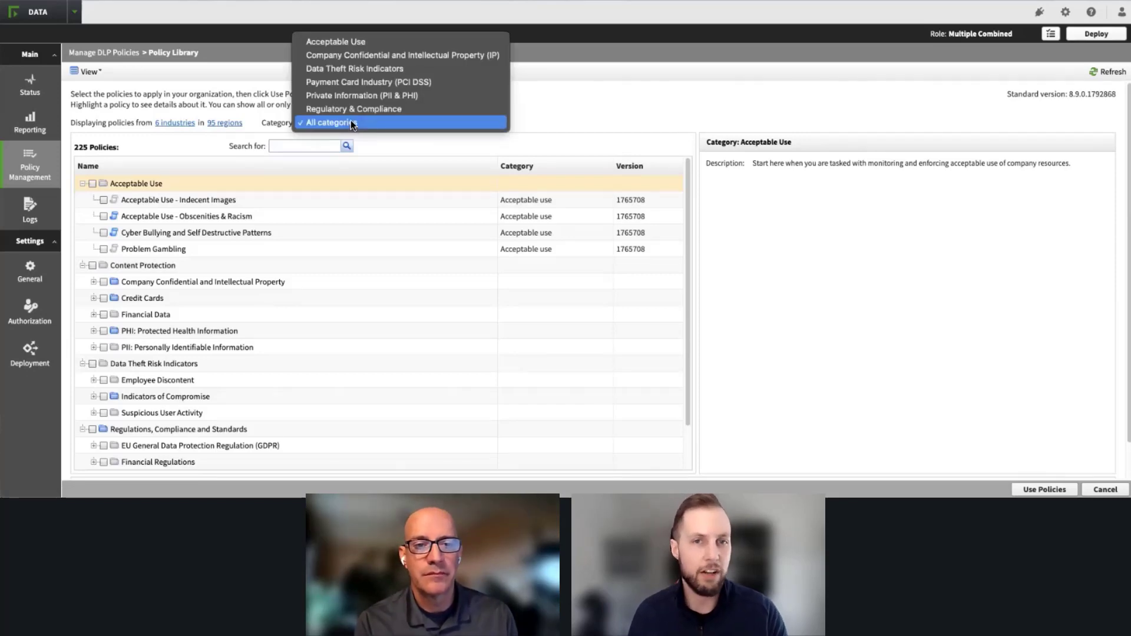
left_click(340, 121)
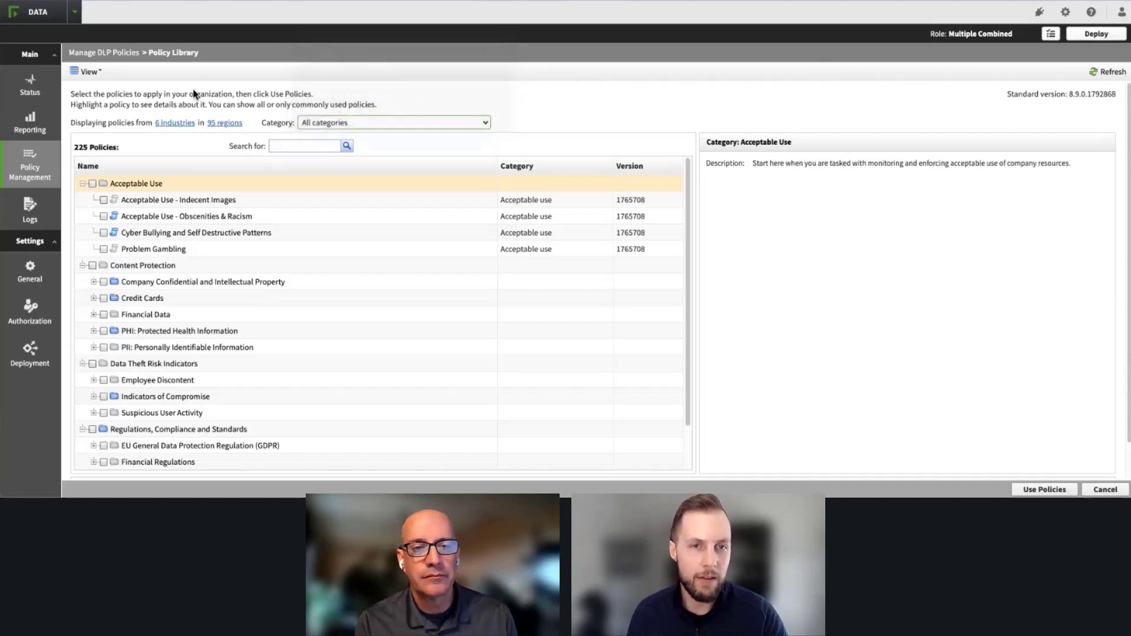
left_click(170, 123)
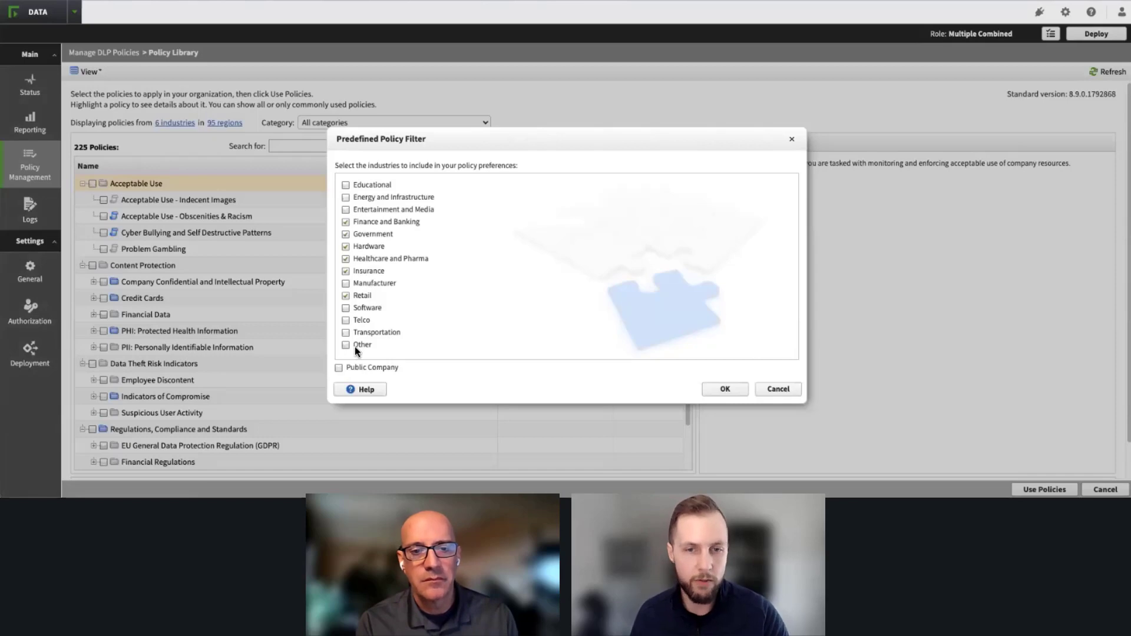
left_click(783, 389)
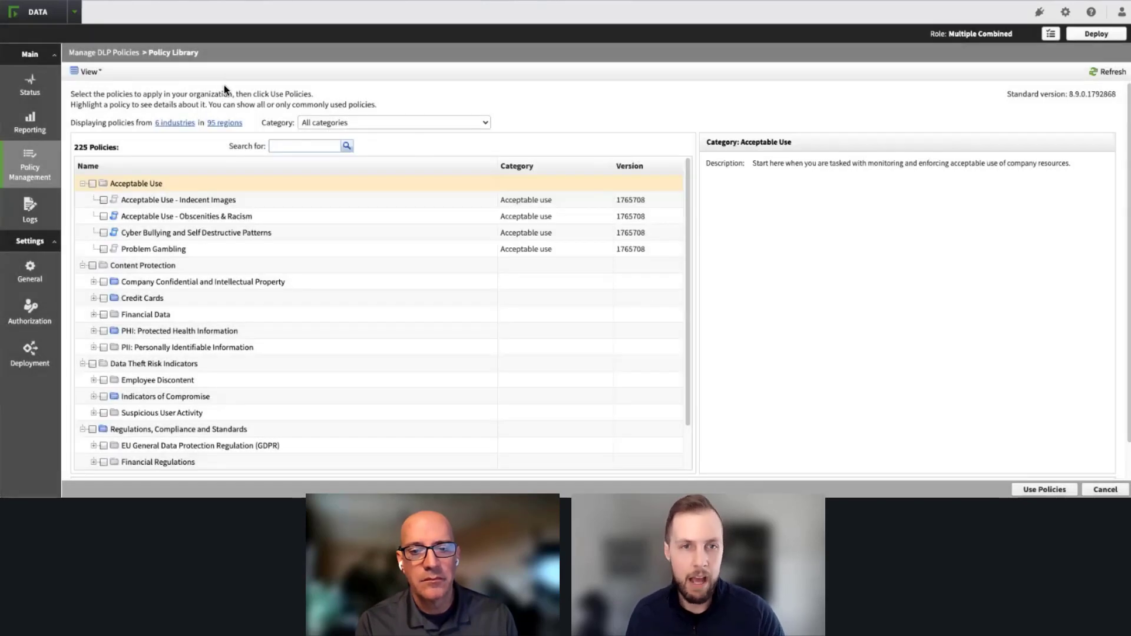
Step: Examine the geographical region filter, including the USA and Europe groups, and dismiss it without applying changes
left_click(223, 125)
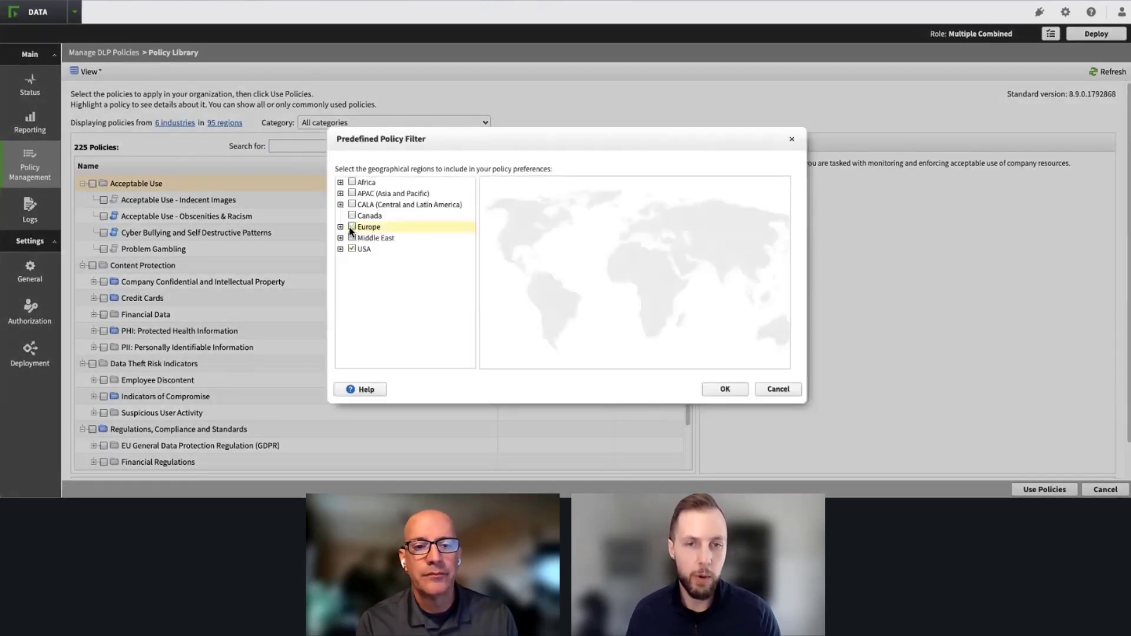
left_click(351, 226)
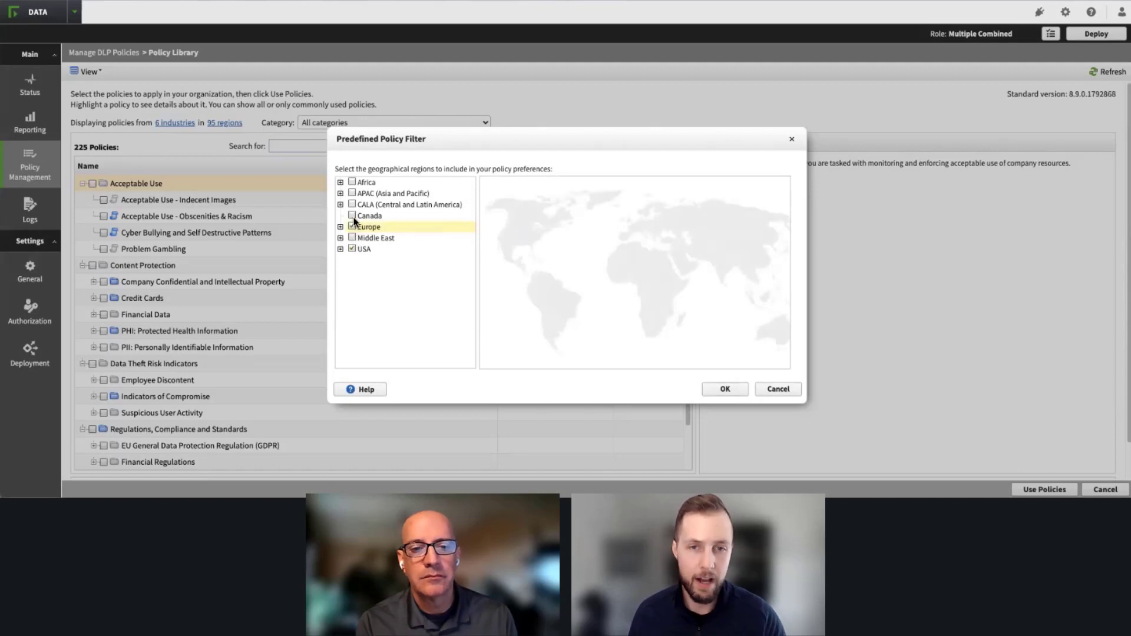
left_click(341, 248)
left_click(340, 249)
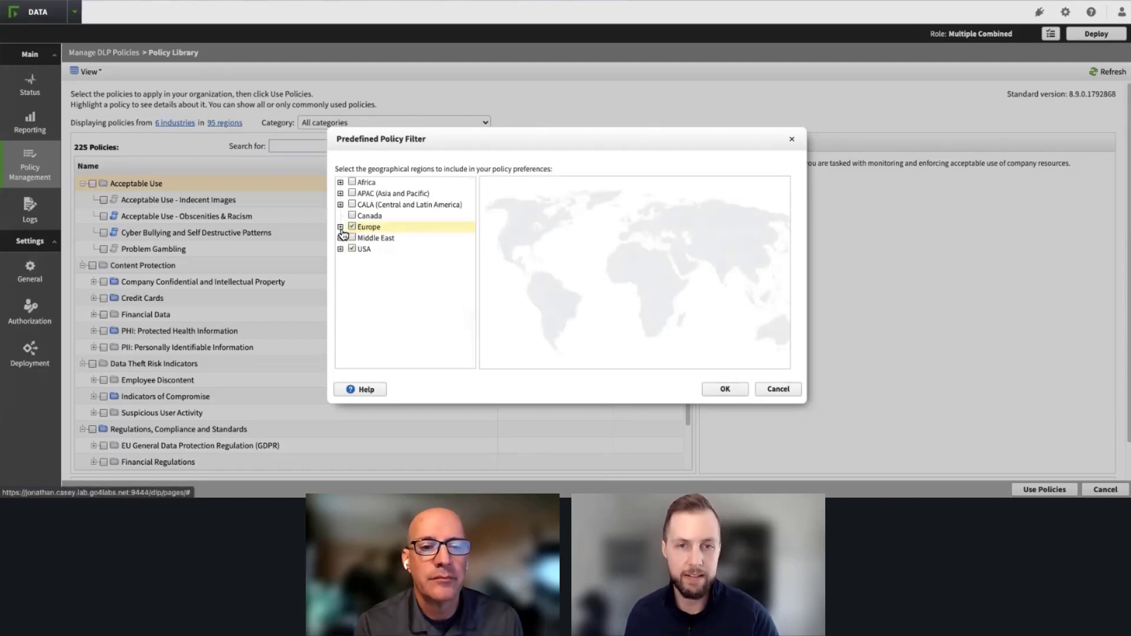
left_click(341, 227)
left_click(340, 227)
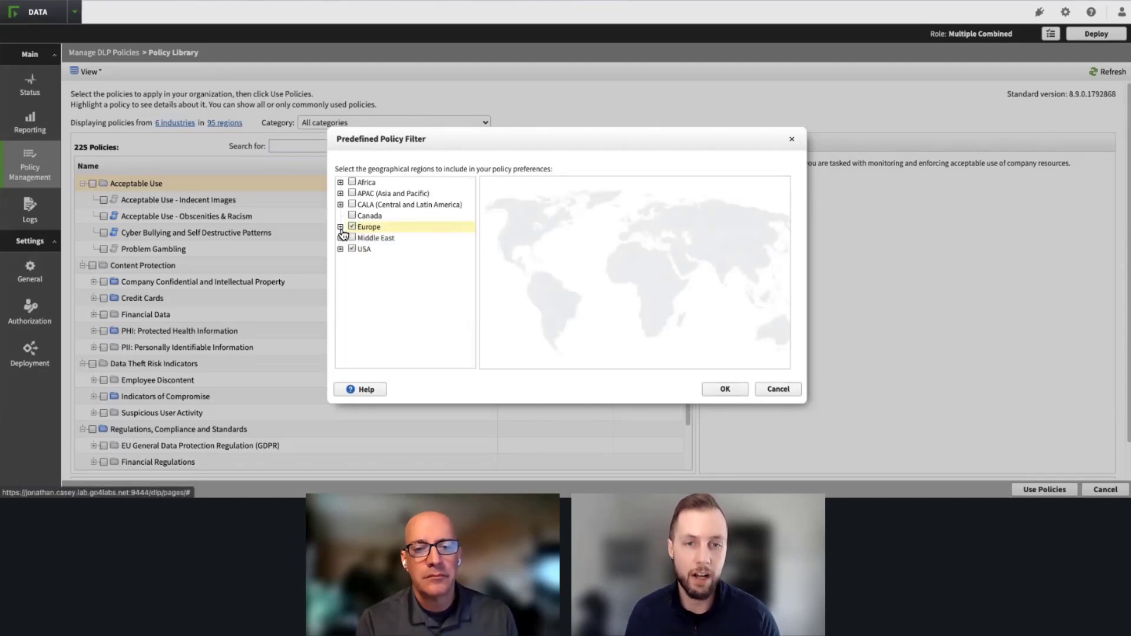
left_click(778, 390)
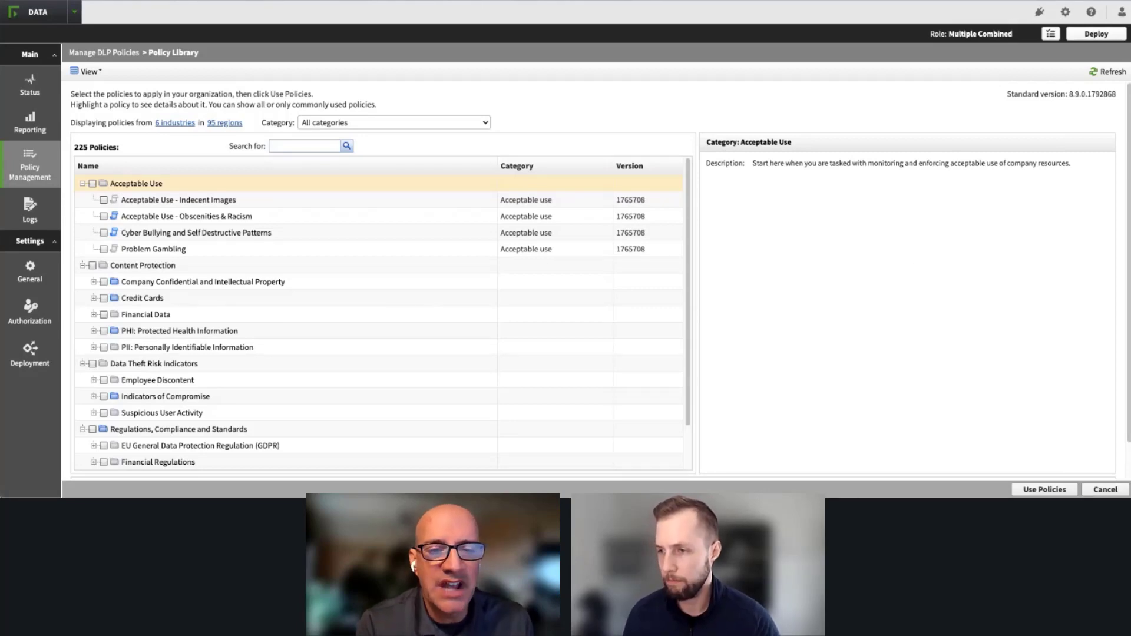
Step: Add Canada, CALA, APAC, Africa and Middle East to the predefined policy region filter and apply it
left_click(218, 123)
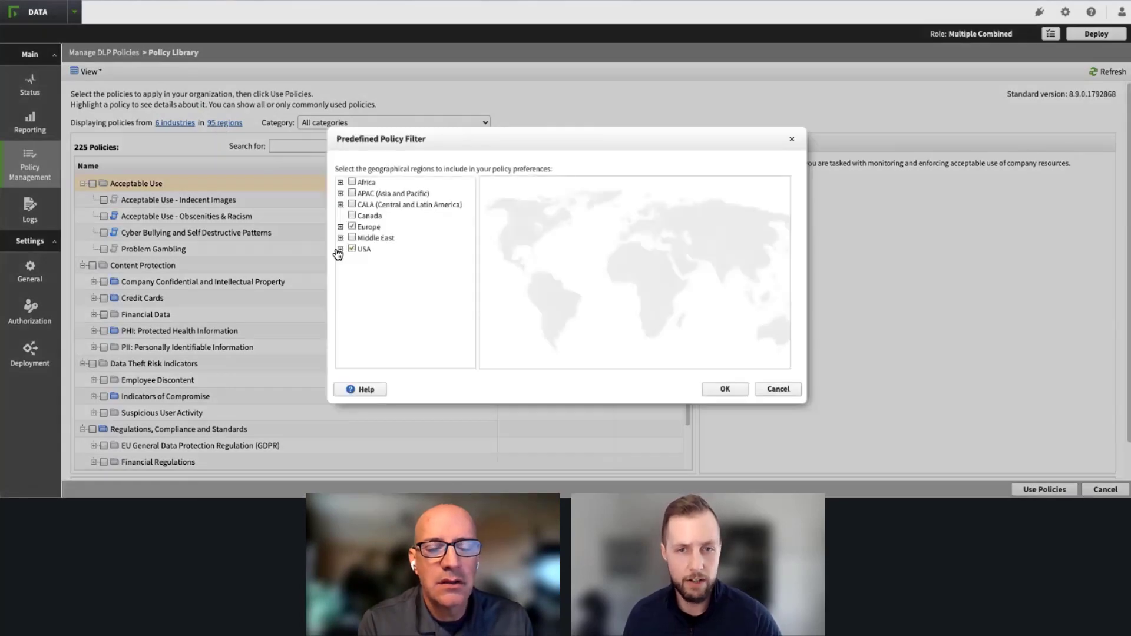
left_click(352, 215)
left_click(353, 205)
left_click(353, 194)
left_click(352, 182)
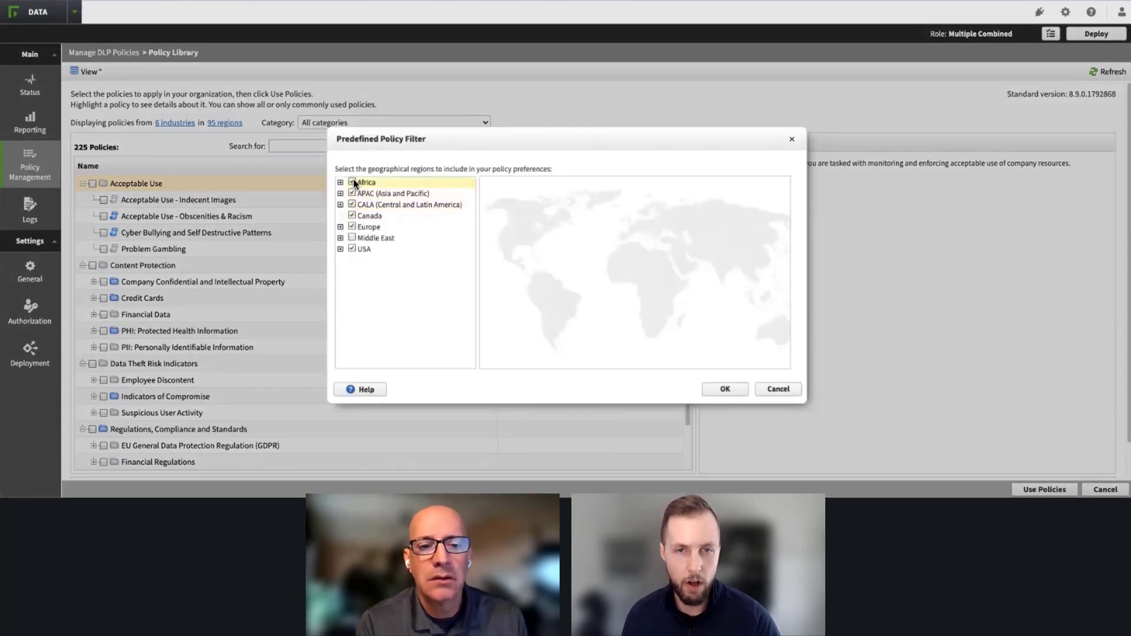
left_click(352, 238)
left_click(724, 388)
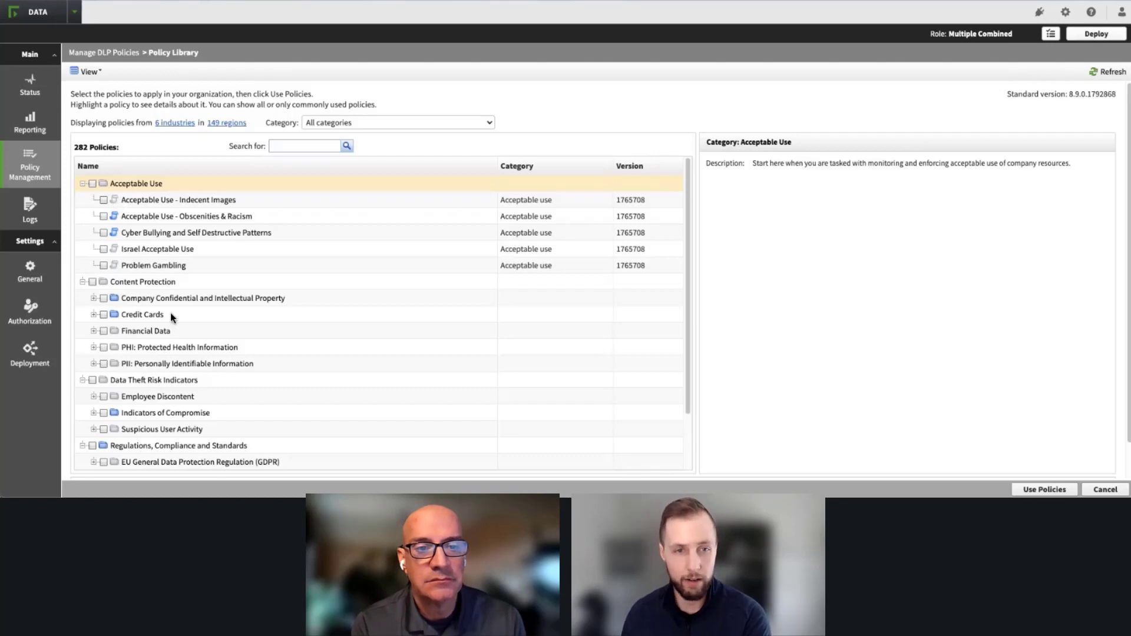
Step: Examine the rules of the Credit Cards policy under Content Protection, highlighting the Credit Card Number (Default) rule
left_click(142, 316)
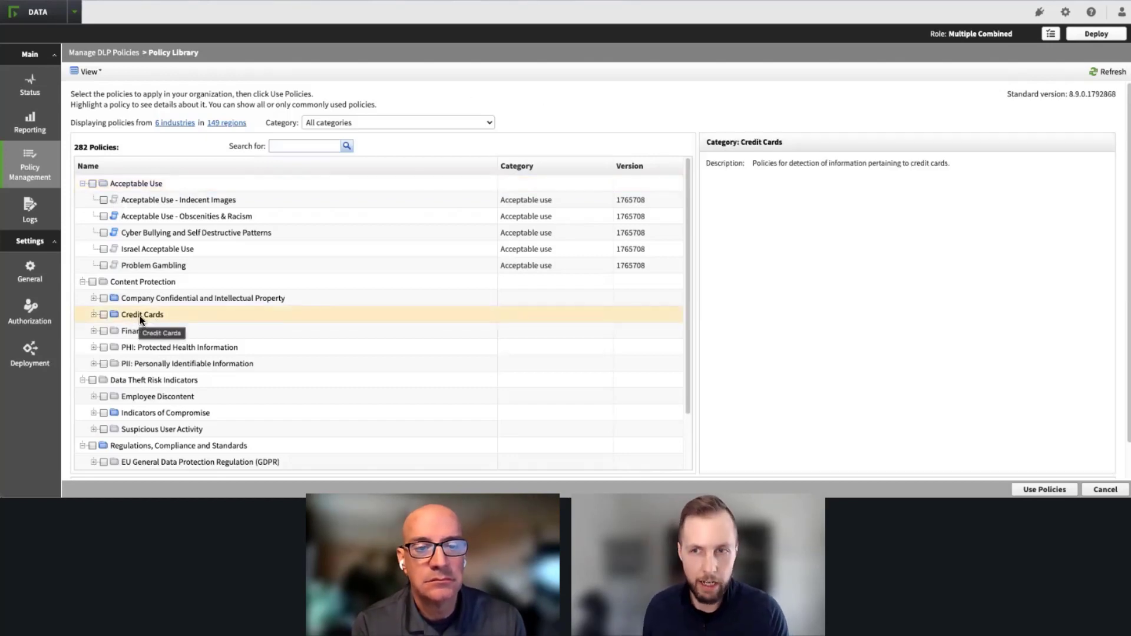
left_click(94, 315)
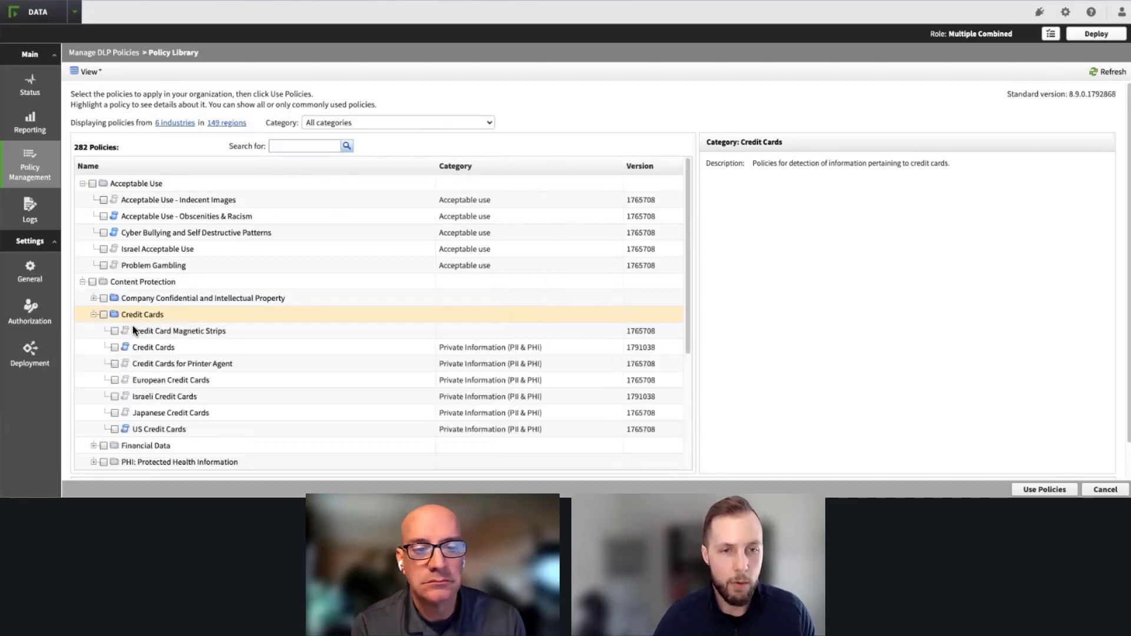
left_click(170, 347)
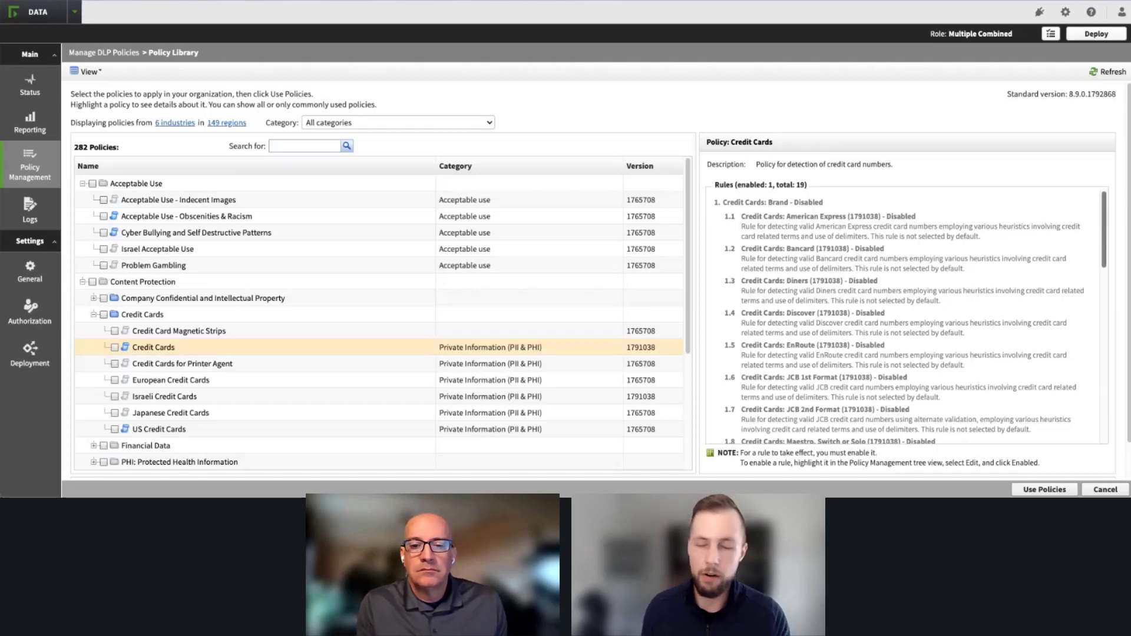
scroll(907, 318, "down", 12)
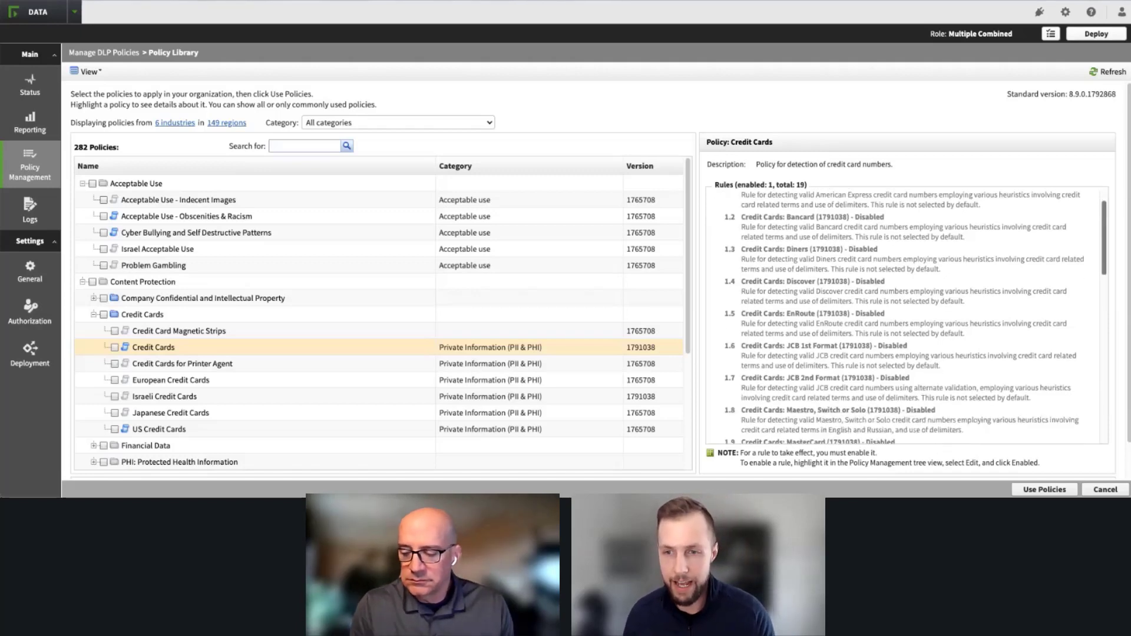
scroll(907, 318, "down", 1)
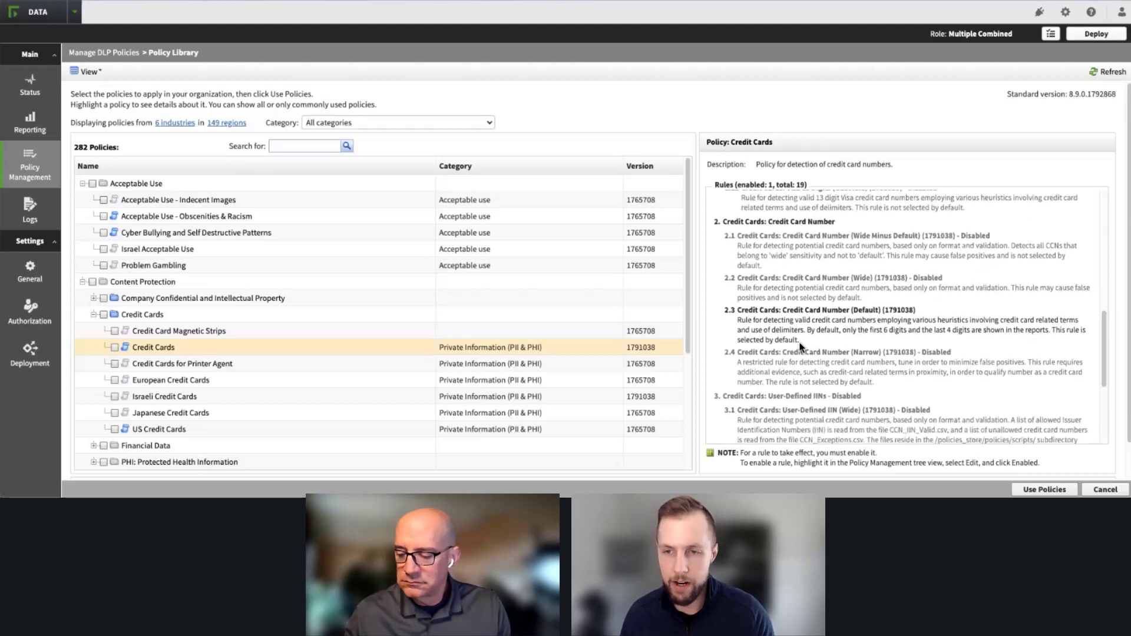
left_click_drag(801, 342, 724, 310)
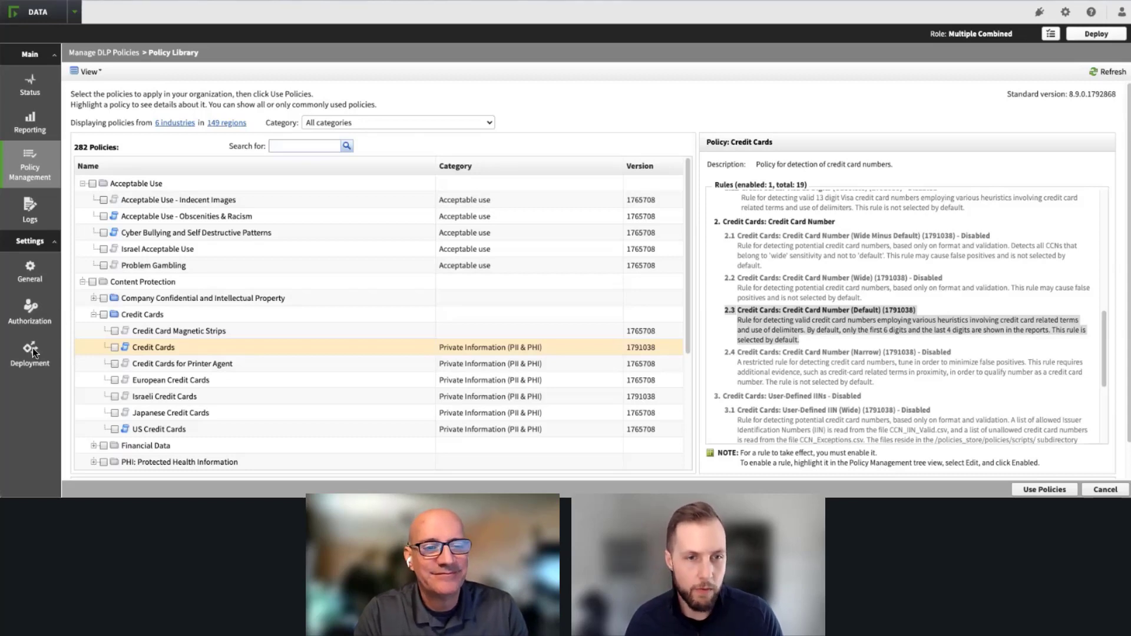
Step: View the Microsoft Information Protection file labeling properties and imported labels in the general services settings
left_click(30, 281)
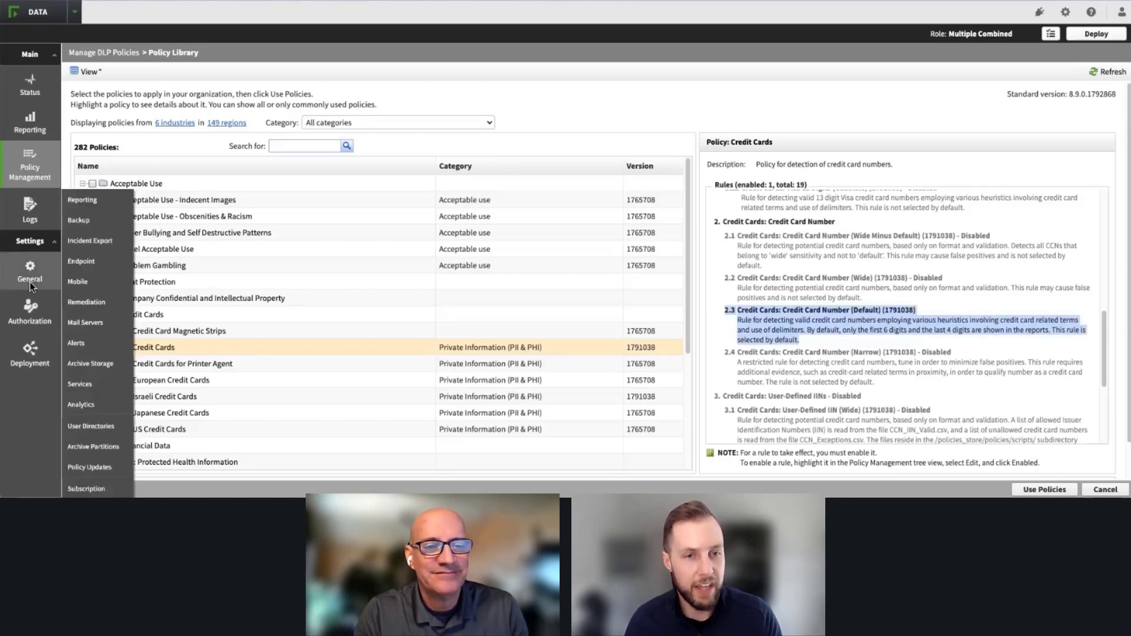
left_click(98, 378)
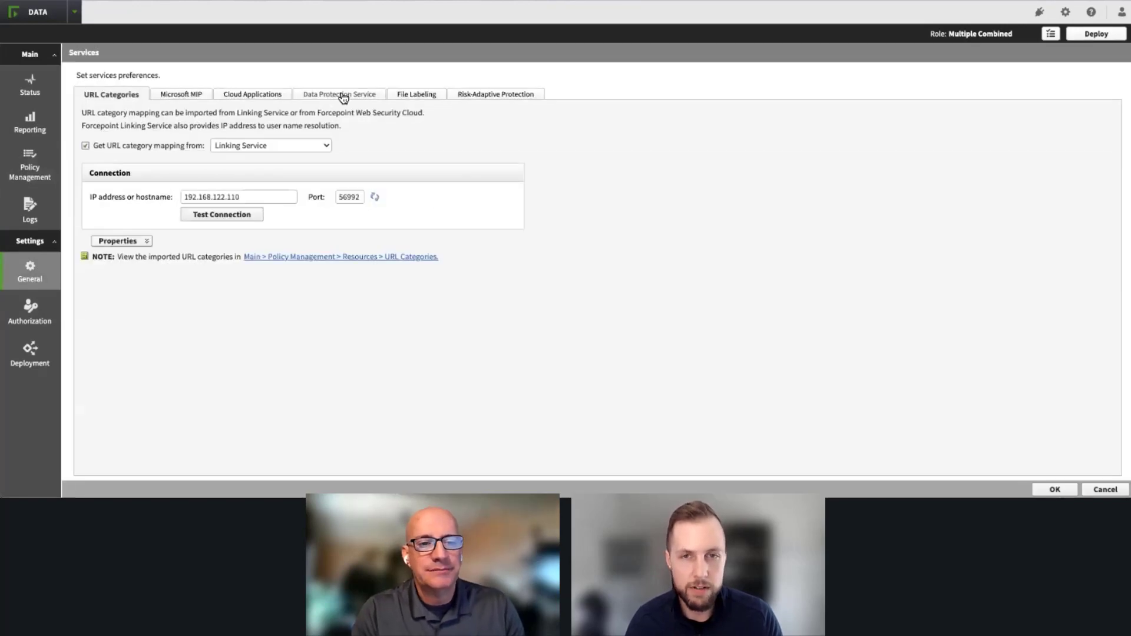
left_click(411, 95)
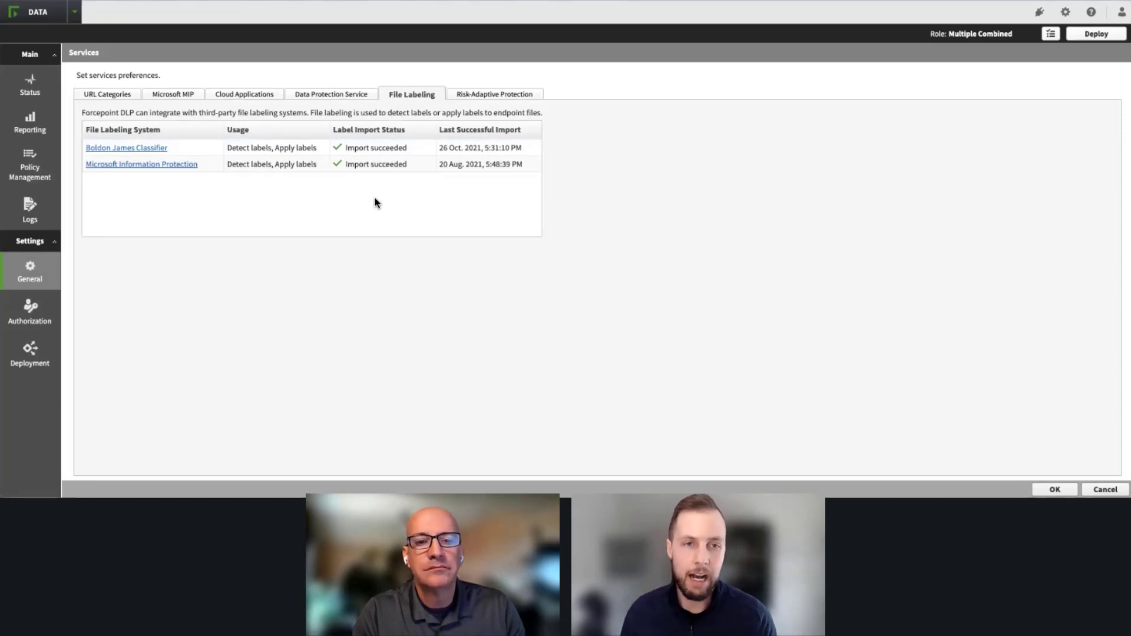
left_click(166, 166)
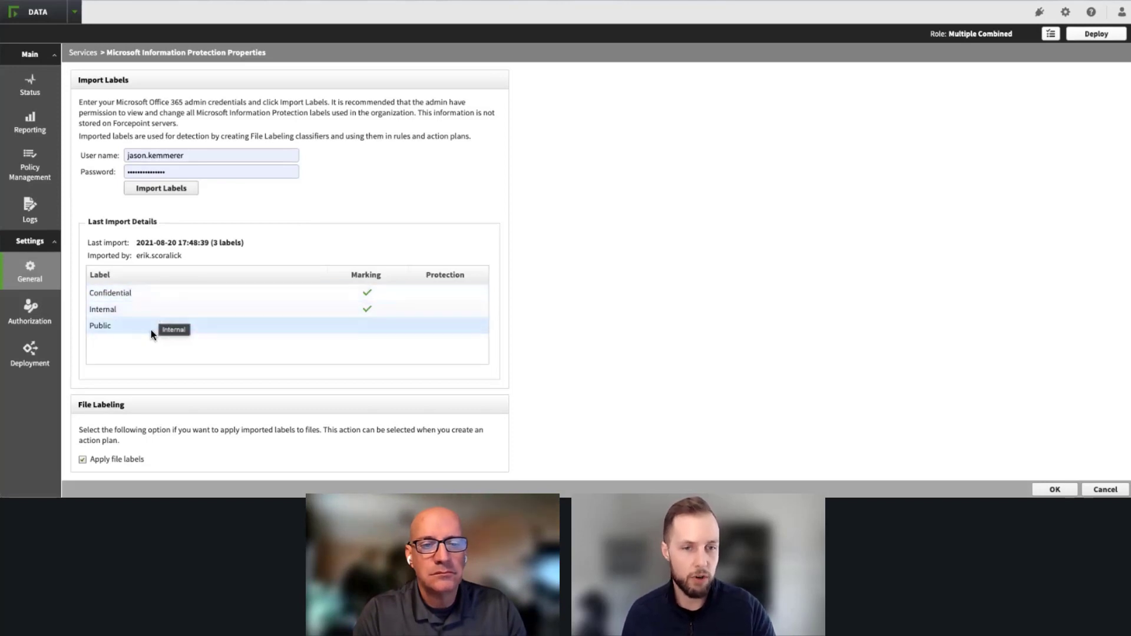
Step: Open the Microsoft Information Protection - Confidential rule for editing, under Sensitive Information > Data Labels in the DLP policies
mouse_move(23, 159)
mouse_move(97, 153)
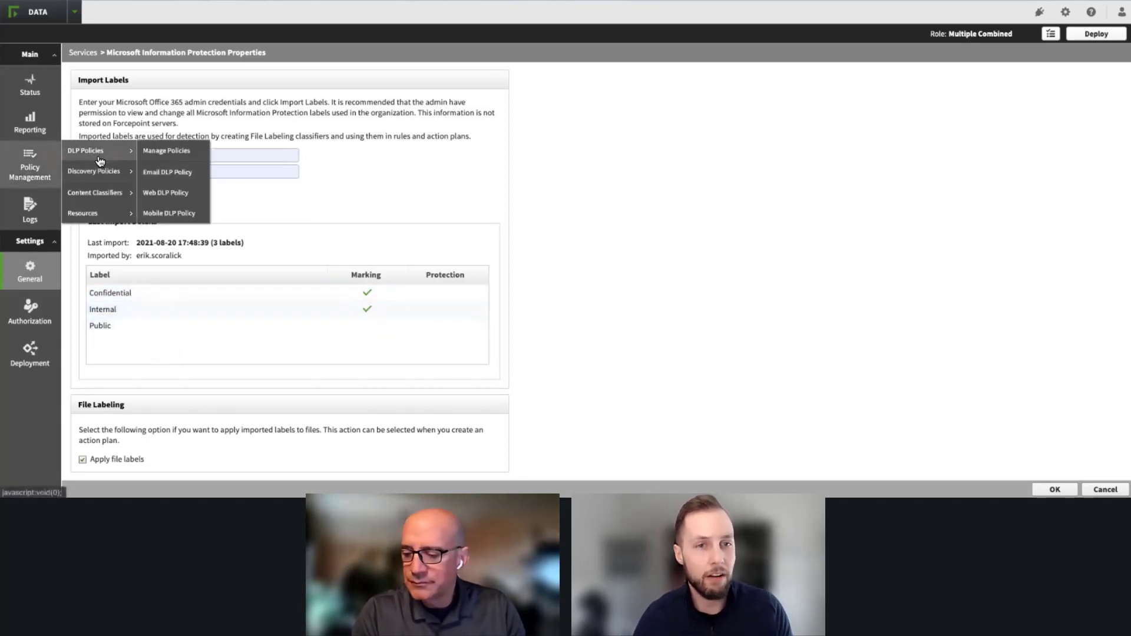
left_click(171, 151)
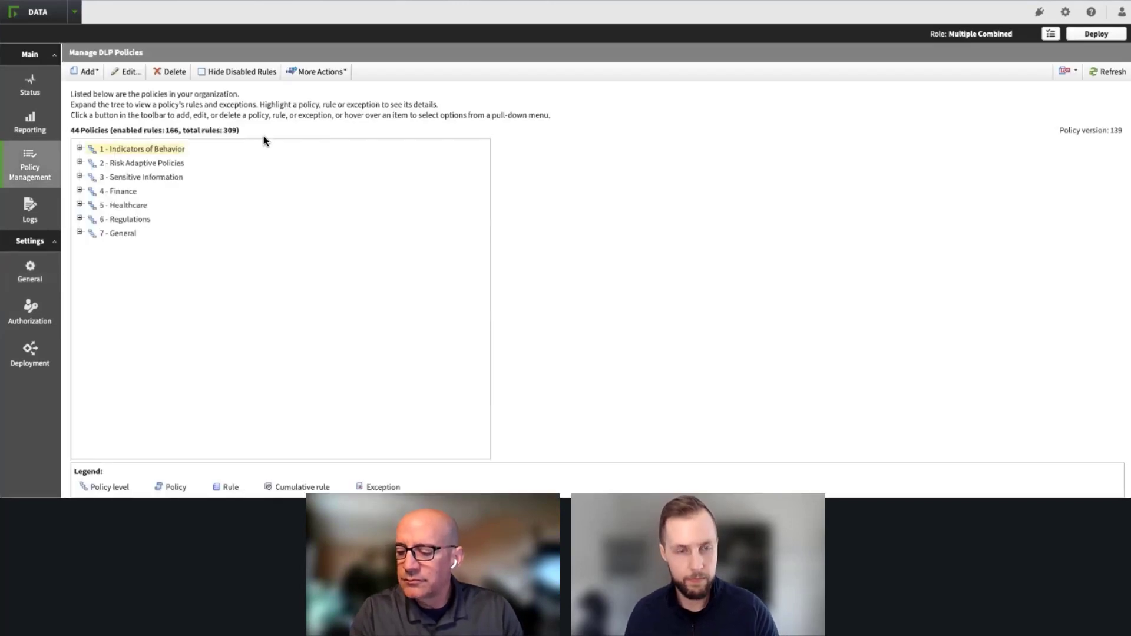
left_click(80, 176)
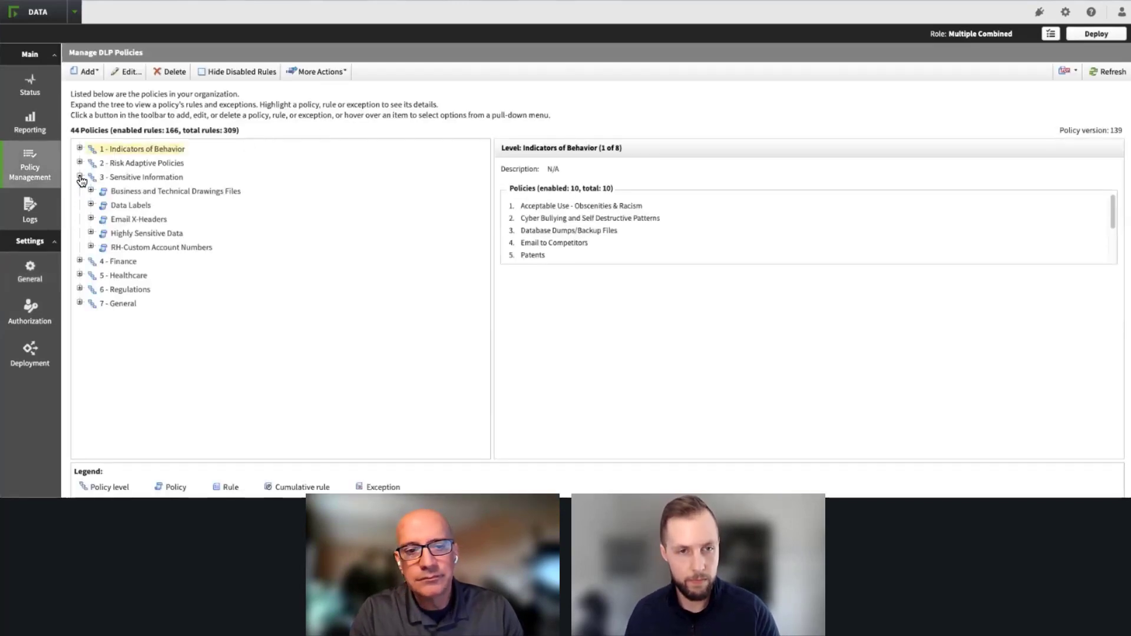
left_click(91, 205)
left_click(210, 234)
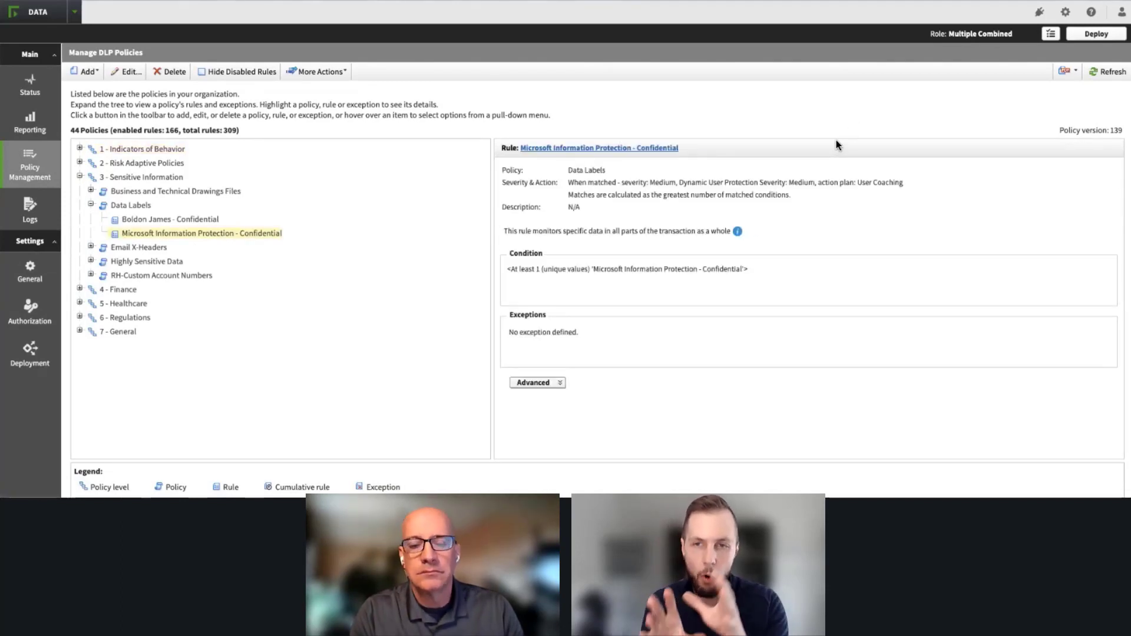
left_click(658, 154)
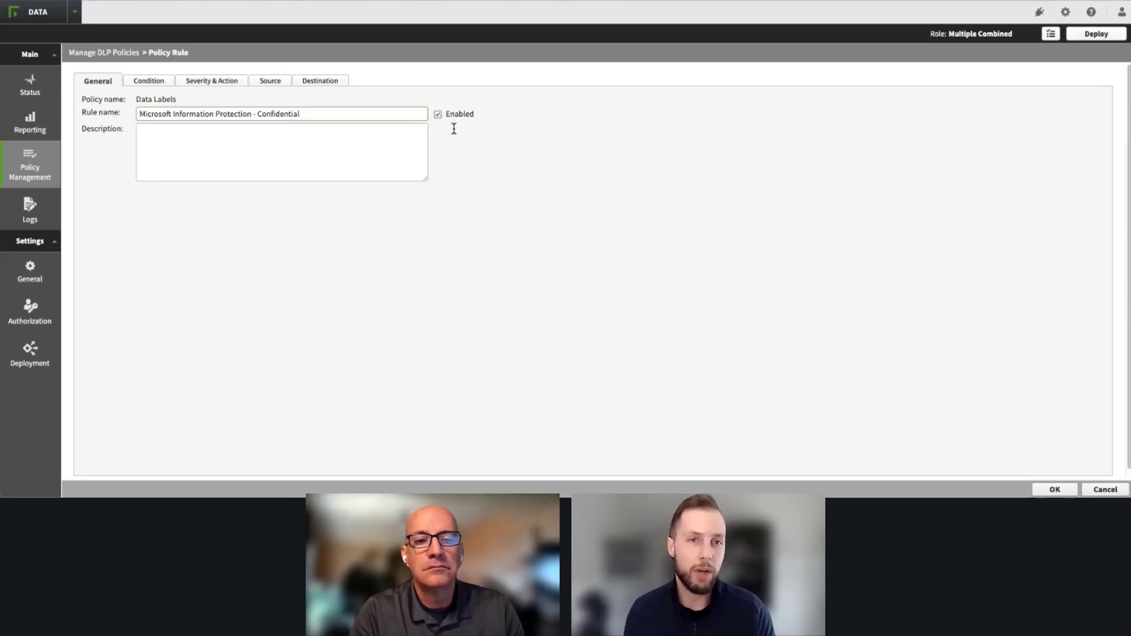
Step: Set the rule's action plan for at least 1 match to Block All and open its source settings
left_click(161, 83)
left_click(207, 86)
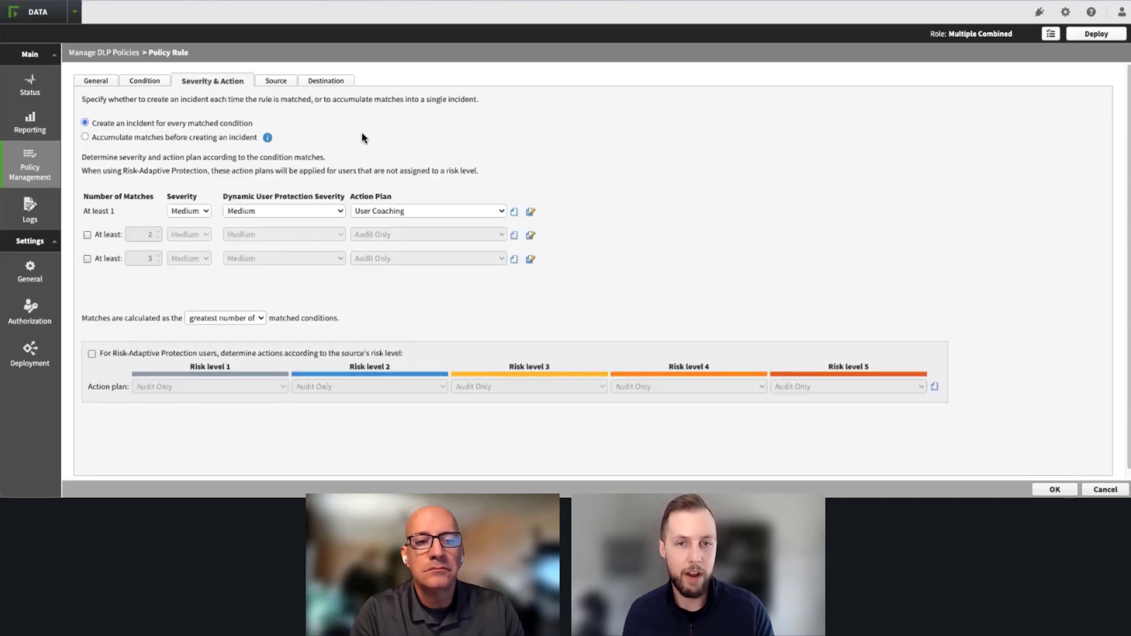
left_click(422, 212)
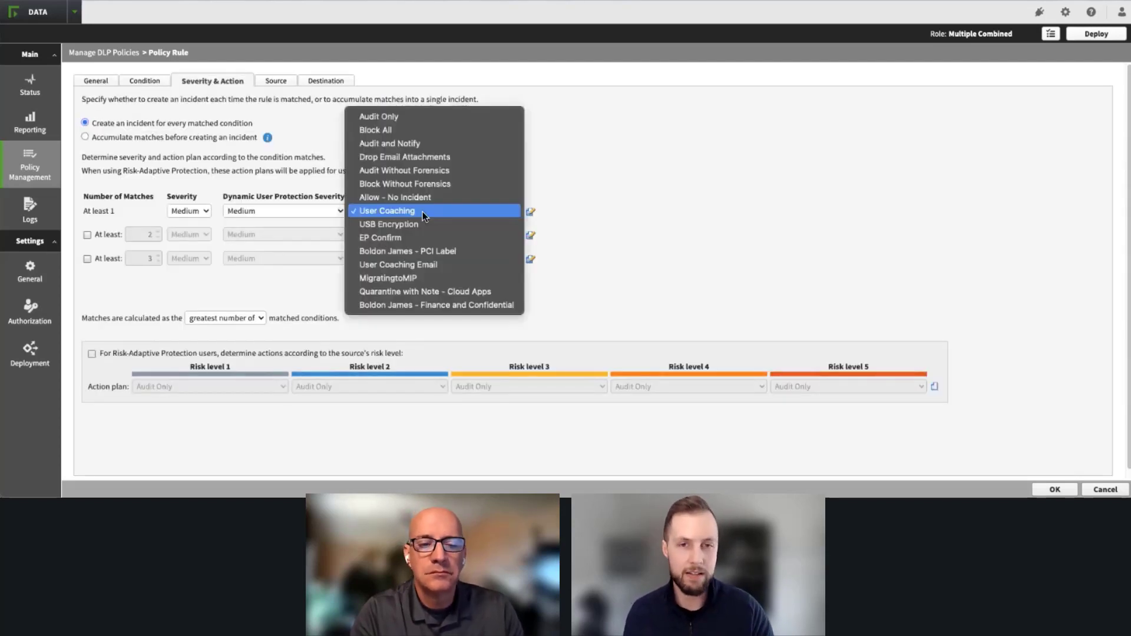
left_click(401, 130)
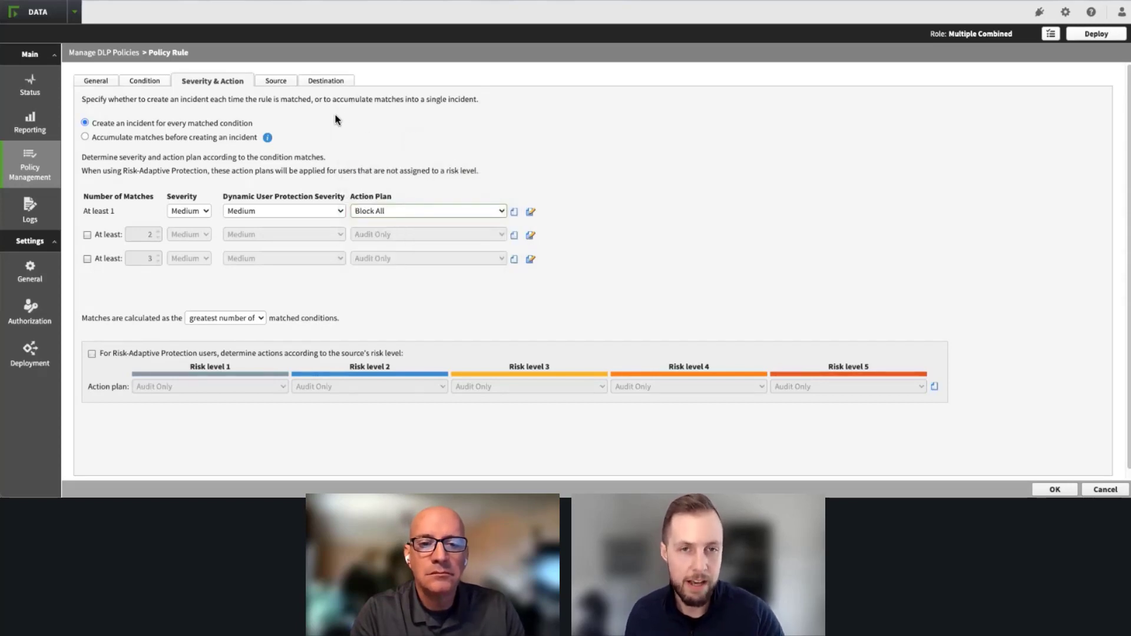
left_click(287, 86)
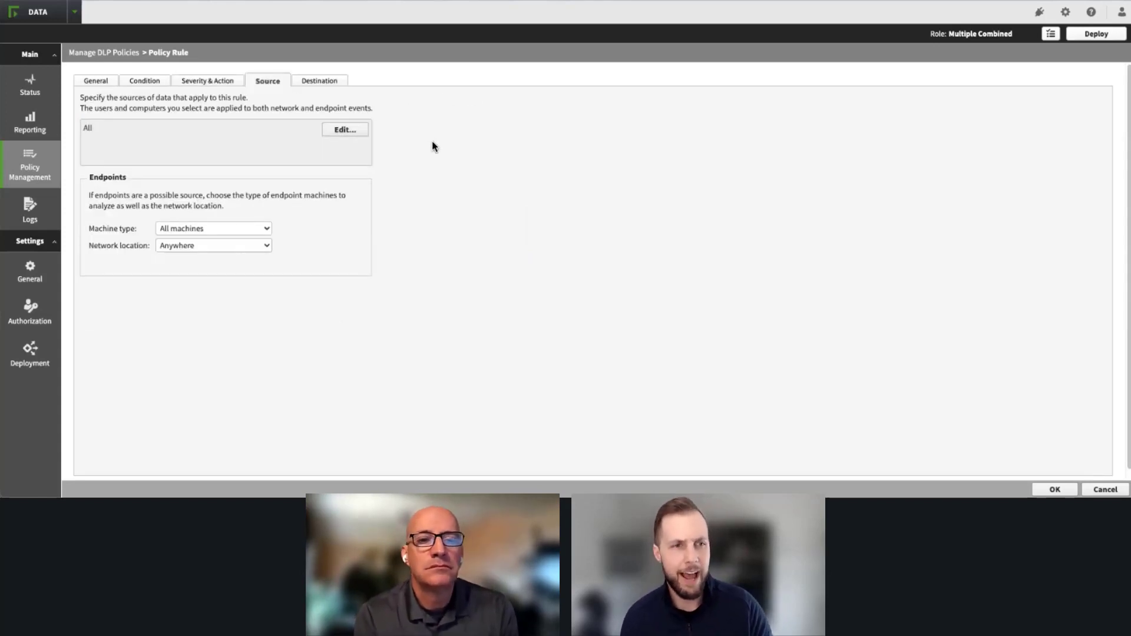
Step: Review the destination, general and condition settings of the Microsoft Information Protection - Confidential rule
left_click(345, 82)
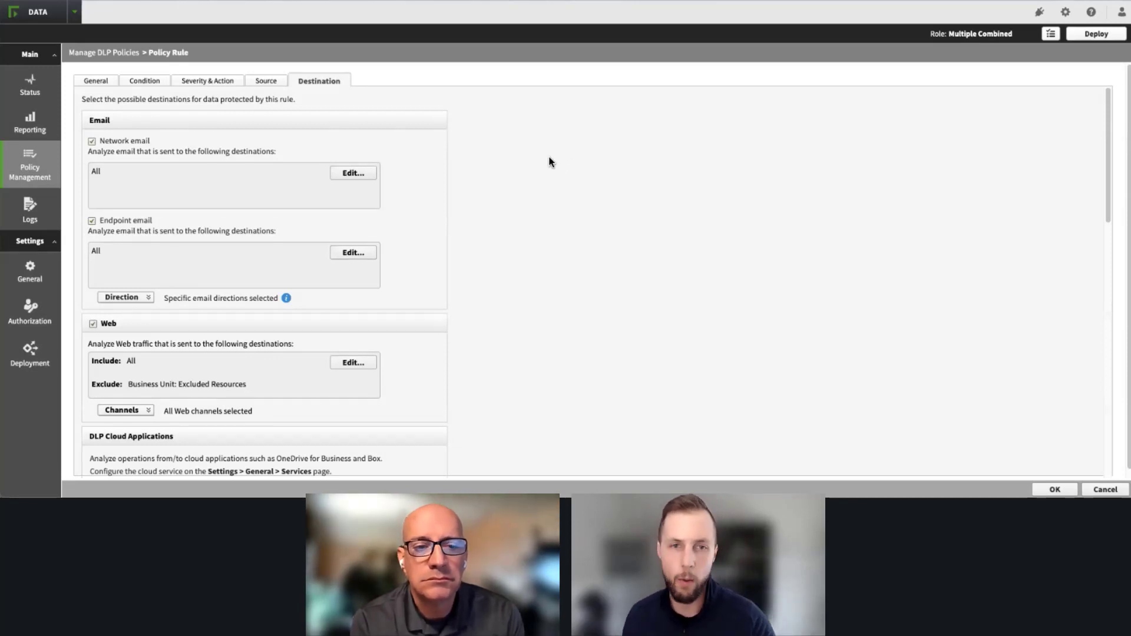
left_click(98, 82)
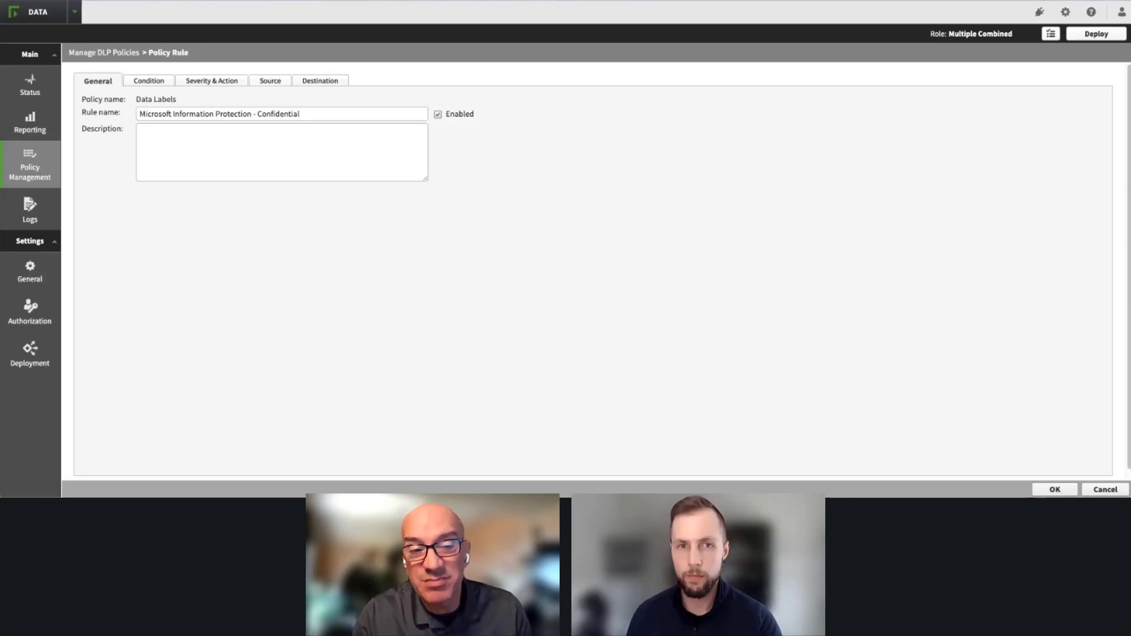
left_click(151, 82)
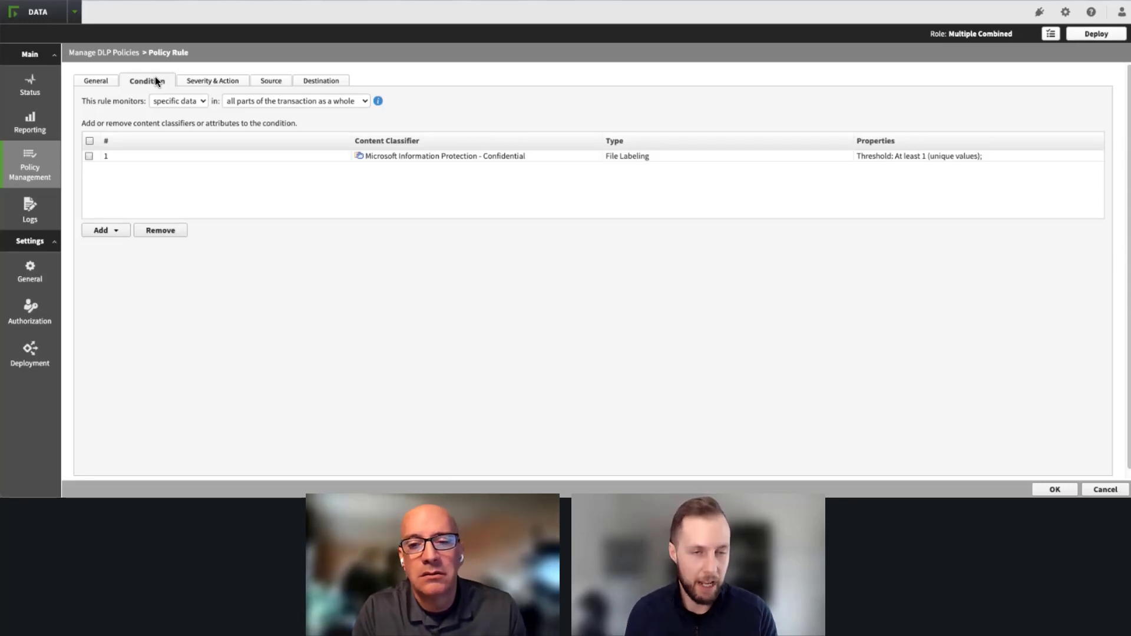
Step: Open the EDM - Healthcare rule under Sensitive Information > Highly Sensitive Data for editing and show its conditions
mouse_move(24, 162)
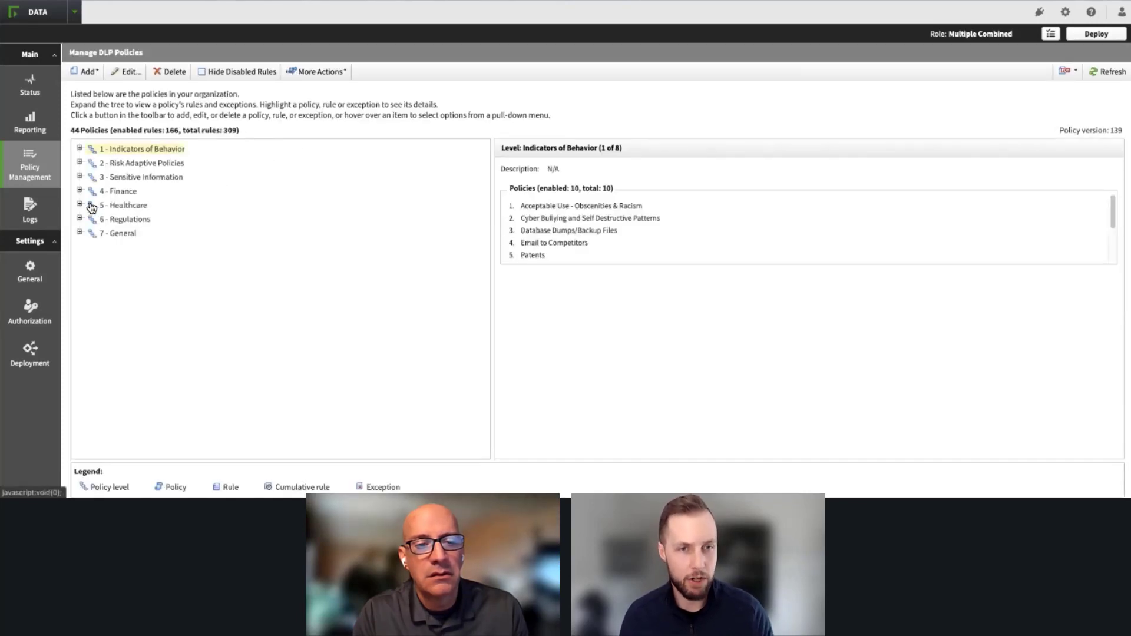
left_click(80, 177)
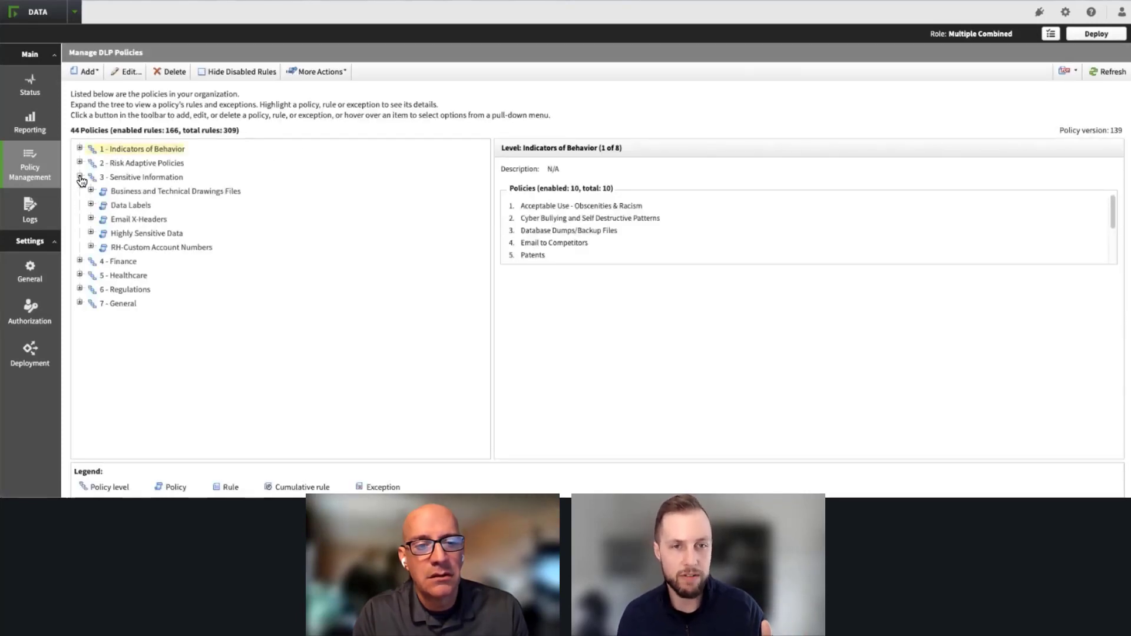
left_click(91, 234)
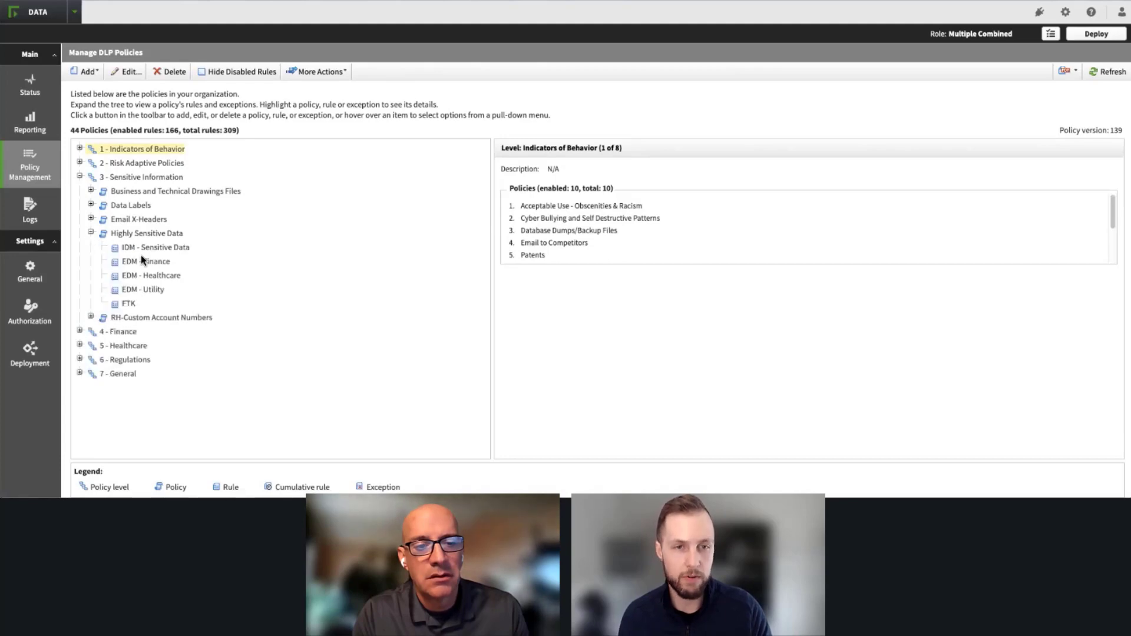
left_click(162, 278)
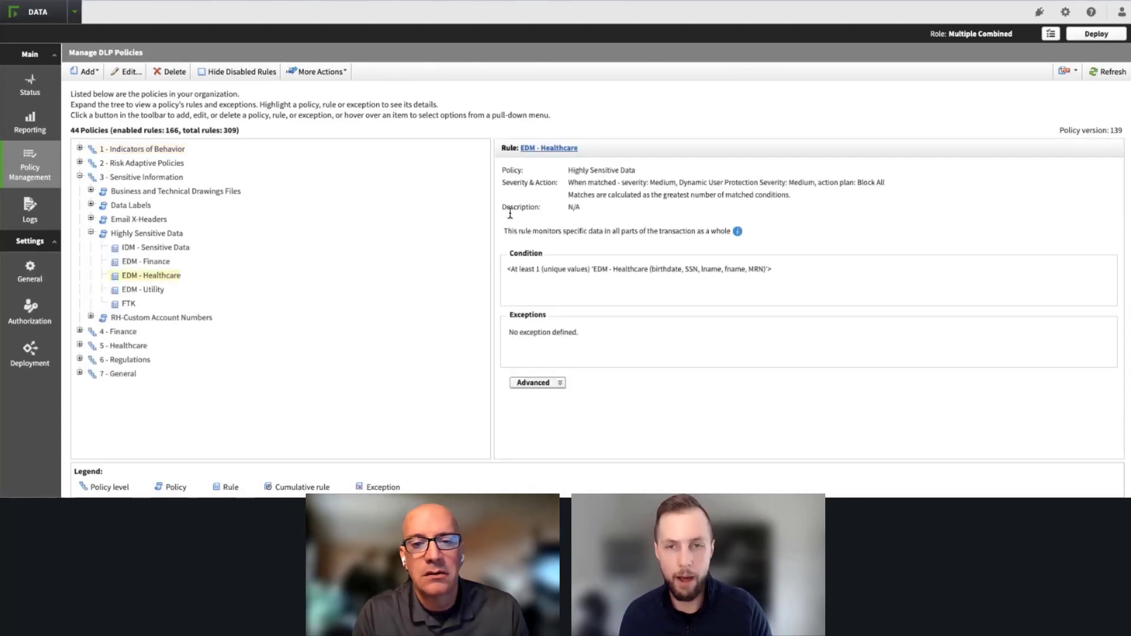
left_click(562, 149)
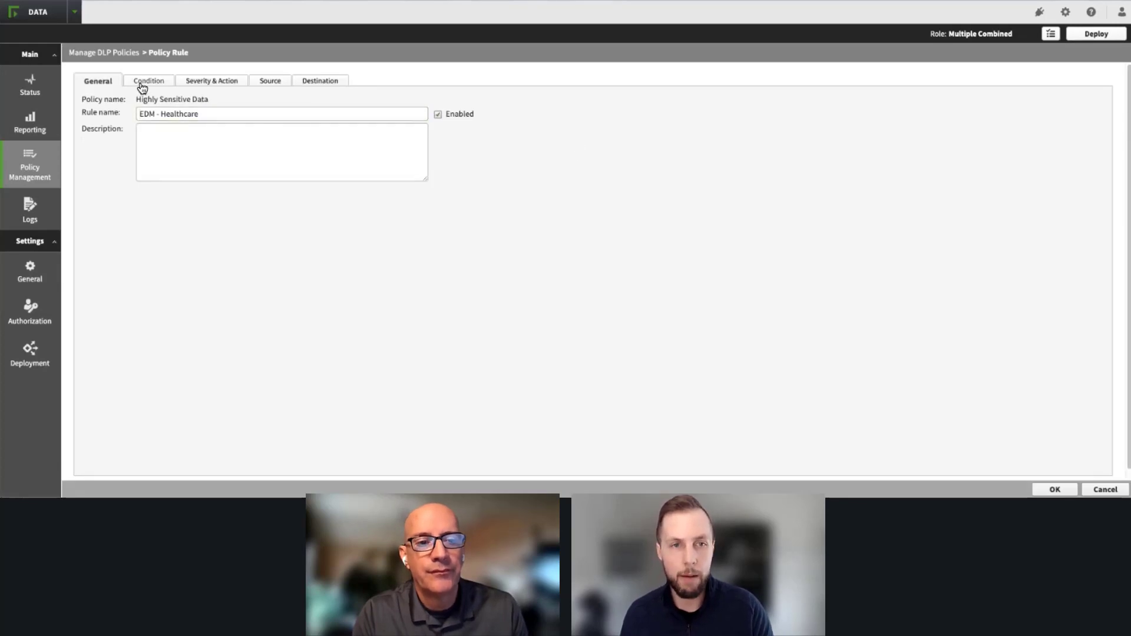
left_click(141, 81)
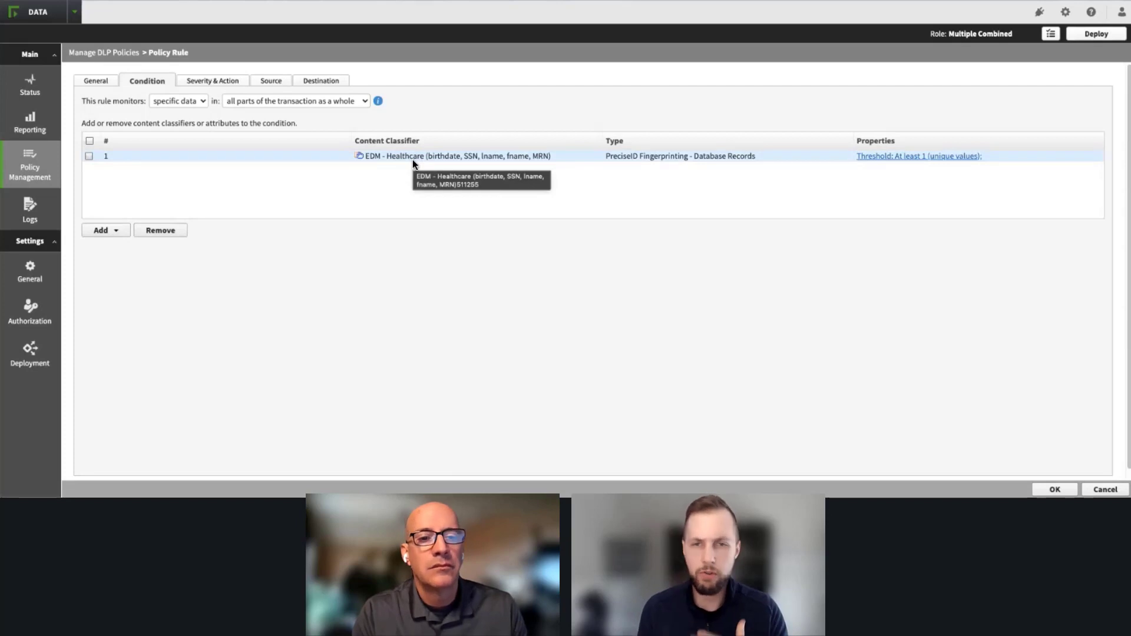
Step: Add the .Boldon James Confidential X-Header key phrase classifier from Patterns & Phrases to the rule's conditions
left_click(105, 234)
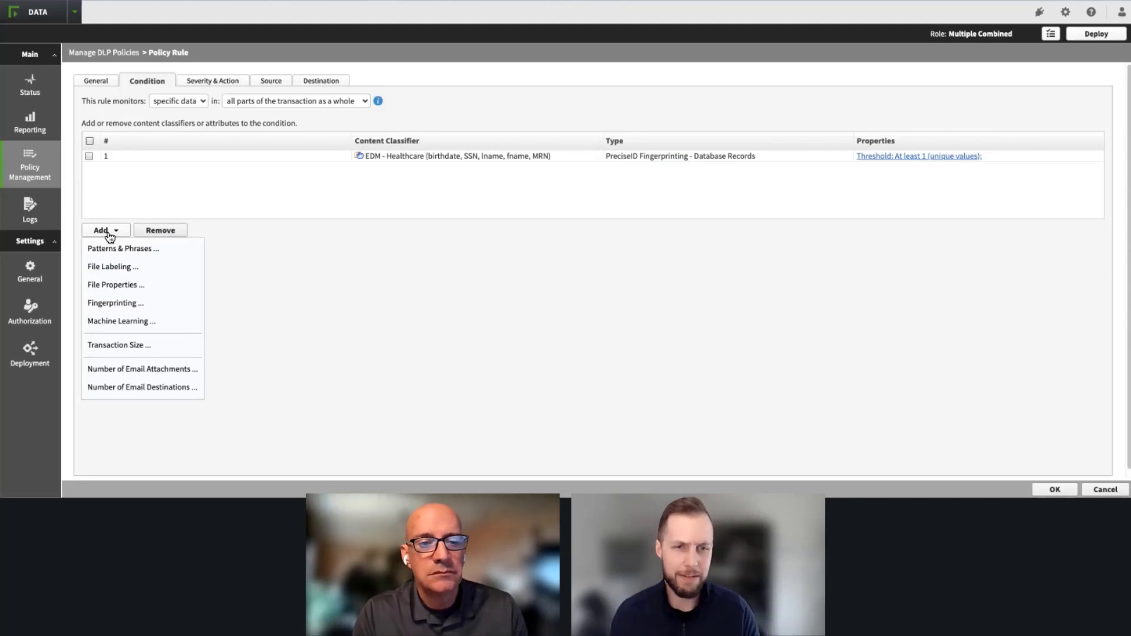
left_click(116, 248)
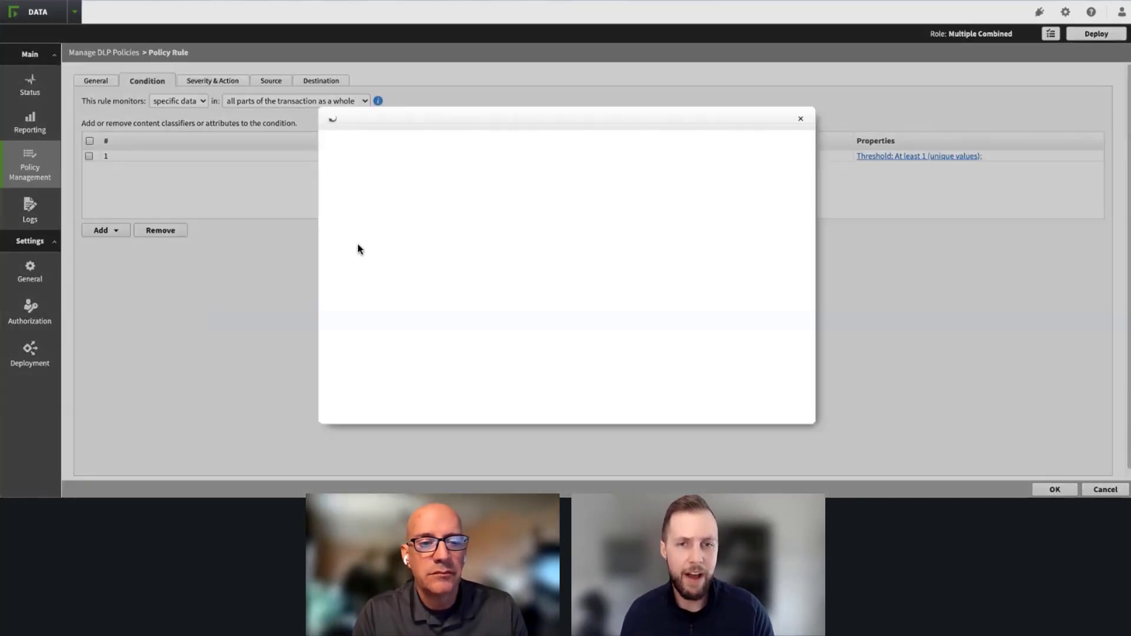
left_click(420, 202)
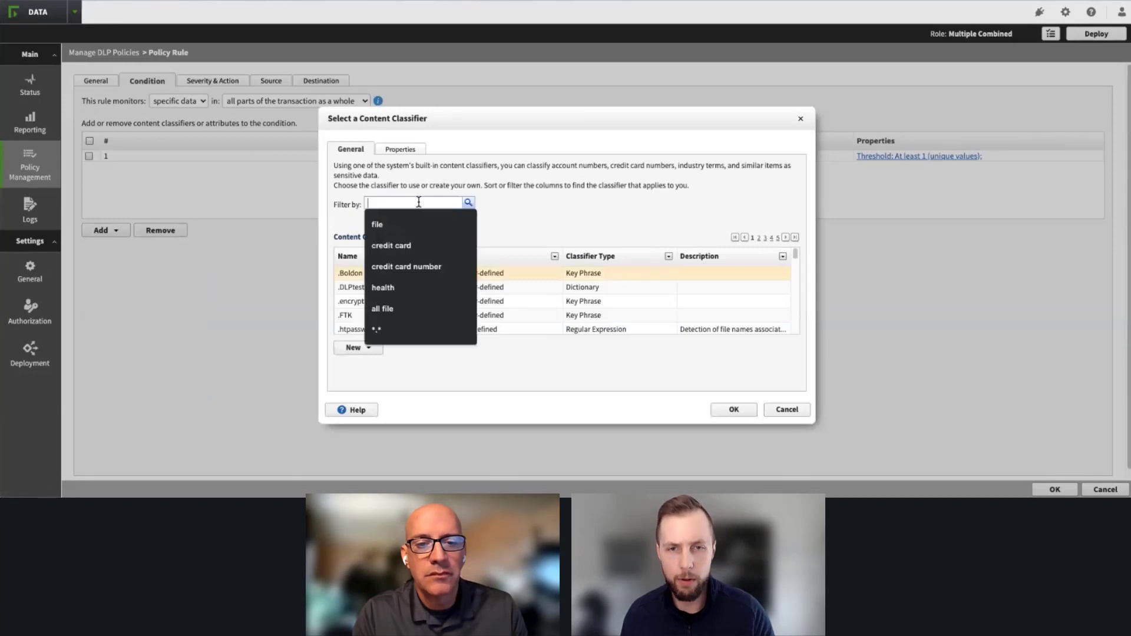
left_click(578, 184)
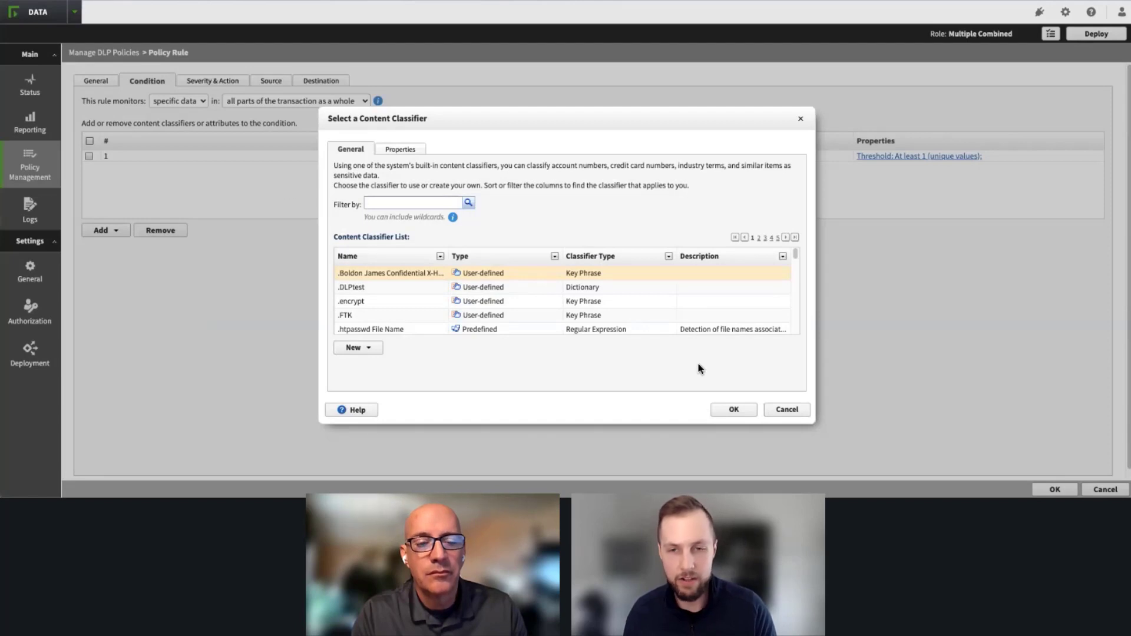
left_click(731, 410)
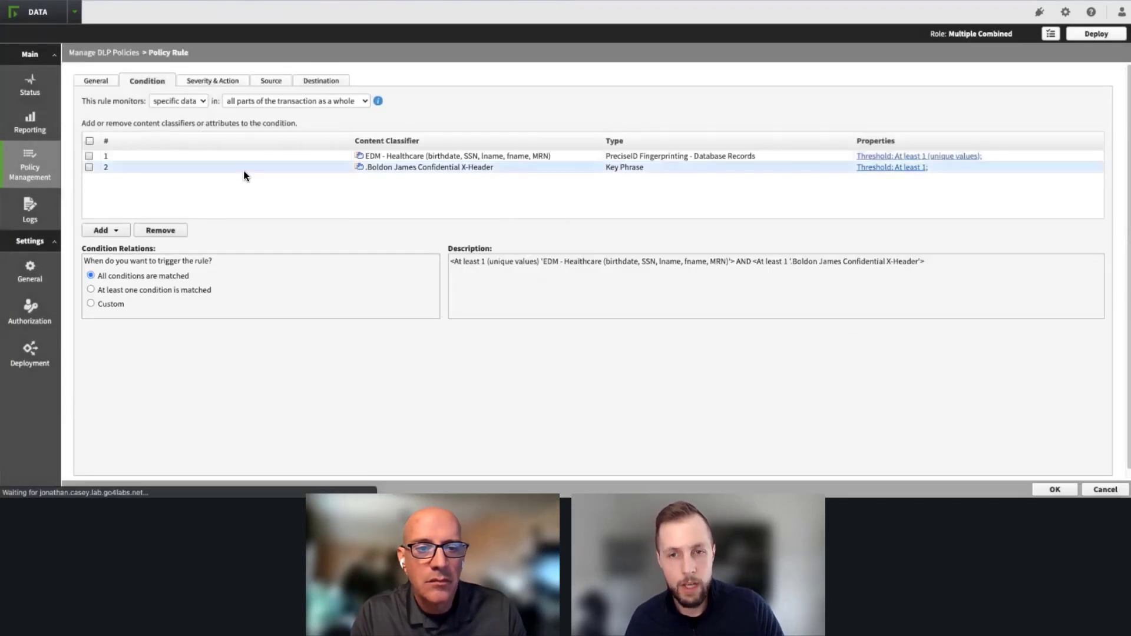
Step: Set a custom condition relation of 1 AND 2, combining the EDM - Healthcare and .Boldon James Confidential X-Header classifiers
left_click(90, 303)
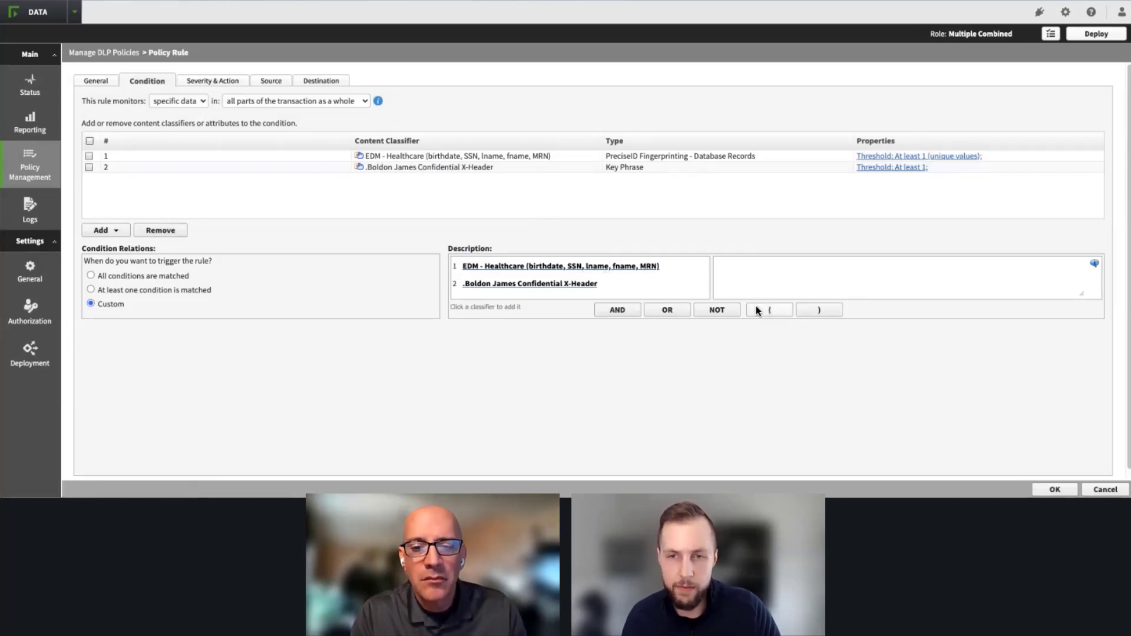
left_click(636, 270)
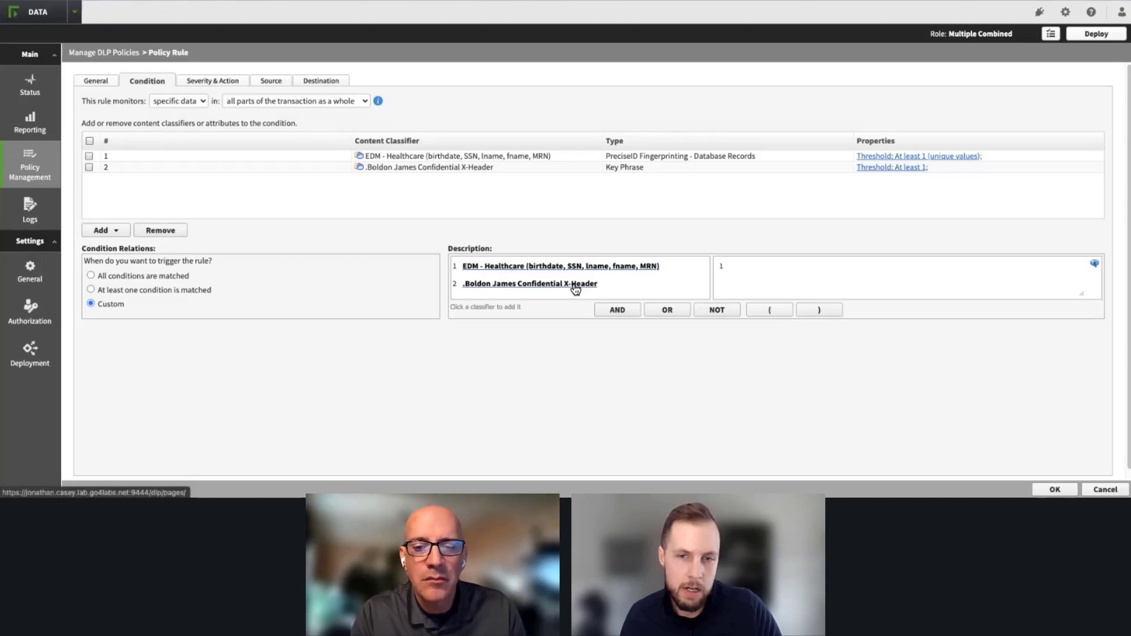
left_click(620, 311)
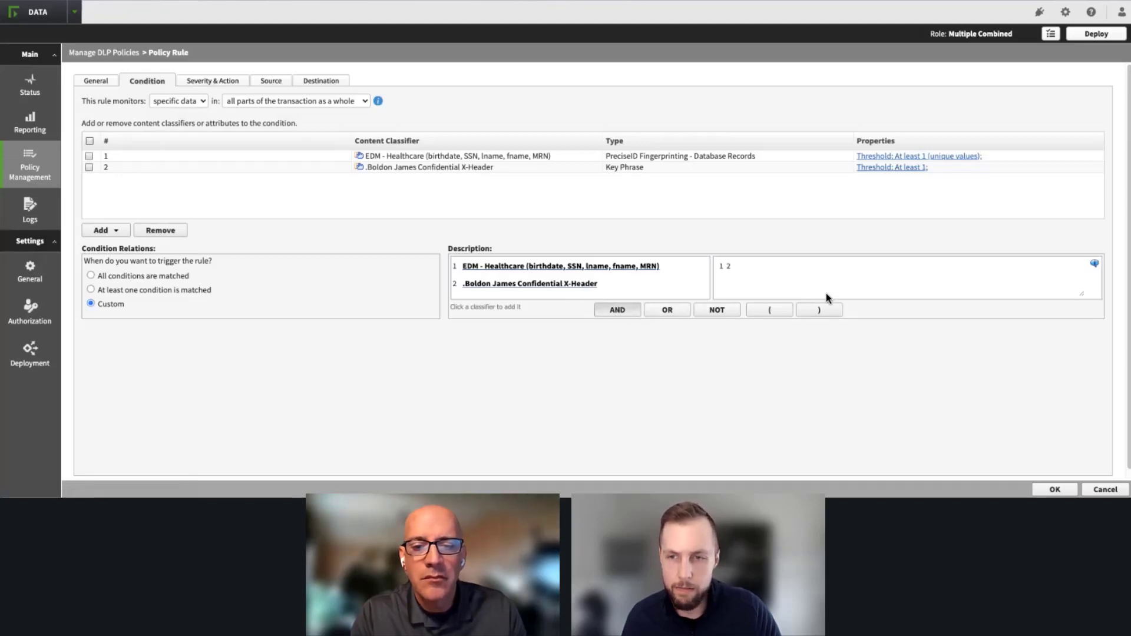
left_click(761, 268)
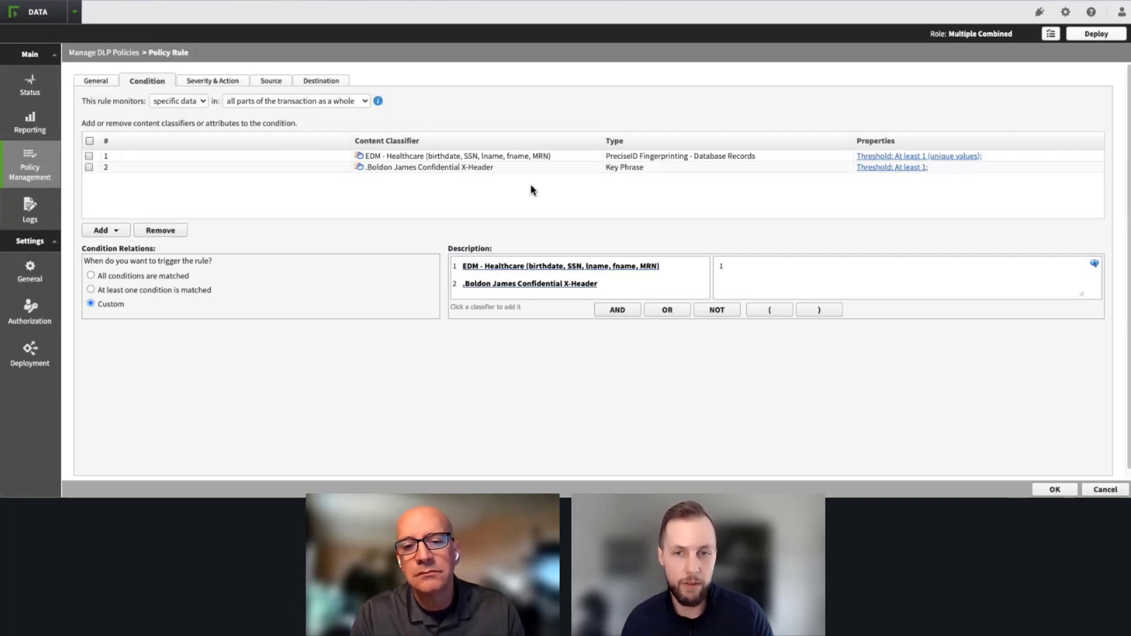
left_click(617, 309)
left_click(580, 284)
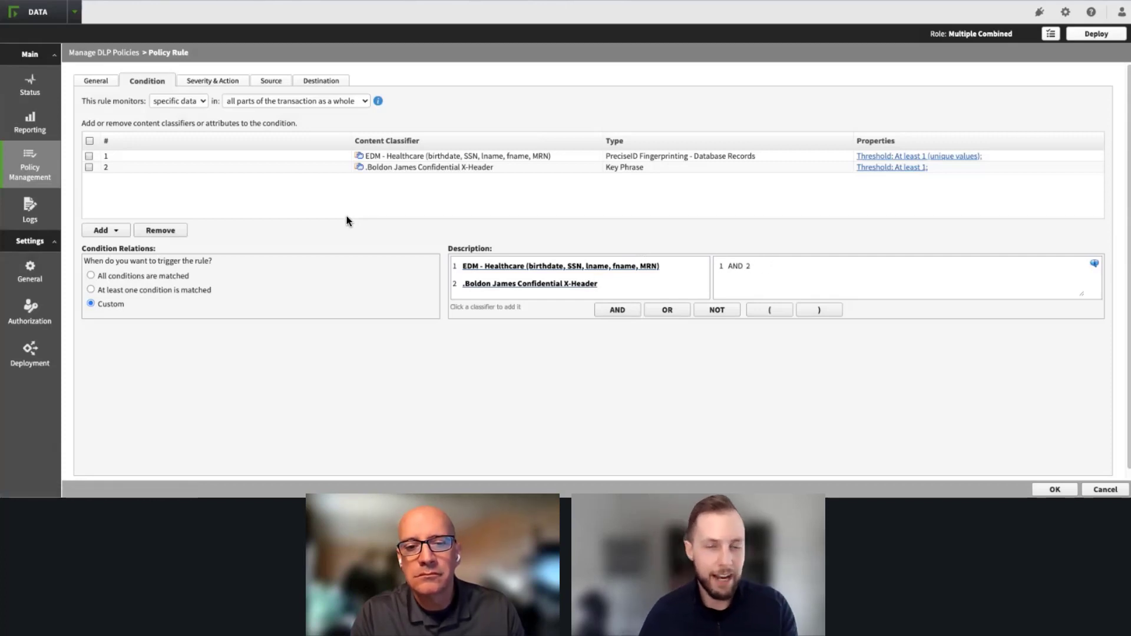
Step: Review the rule's severity, action and condition settings, and open the details of its Block All action plan
left_click(211, 83)
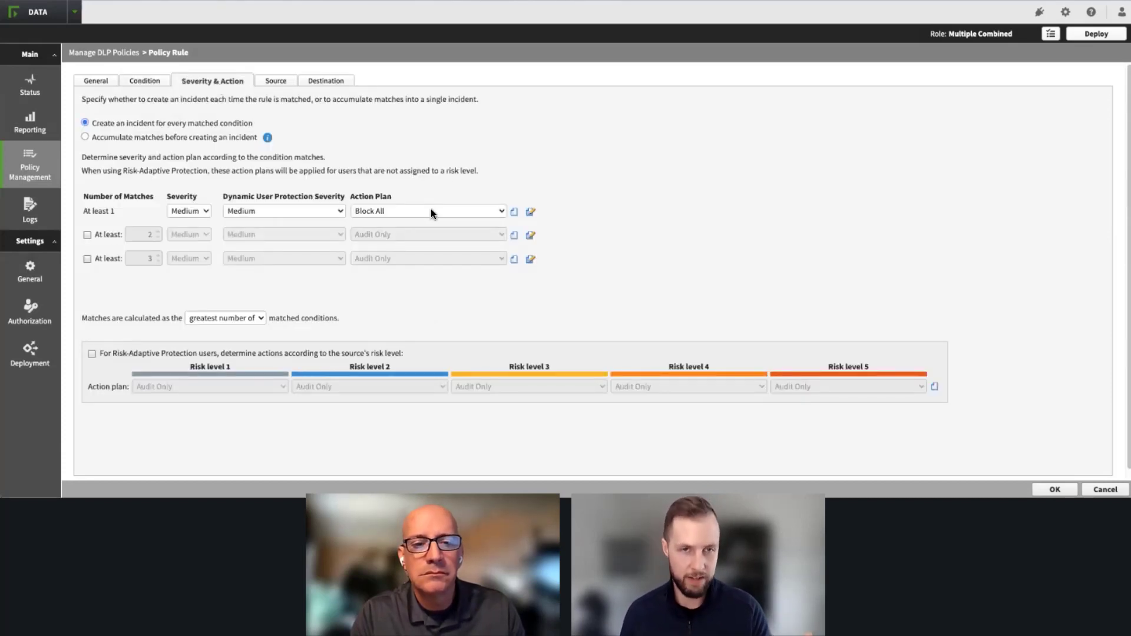
left_click(141, 79)
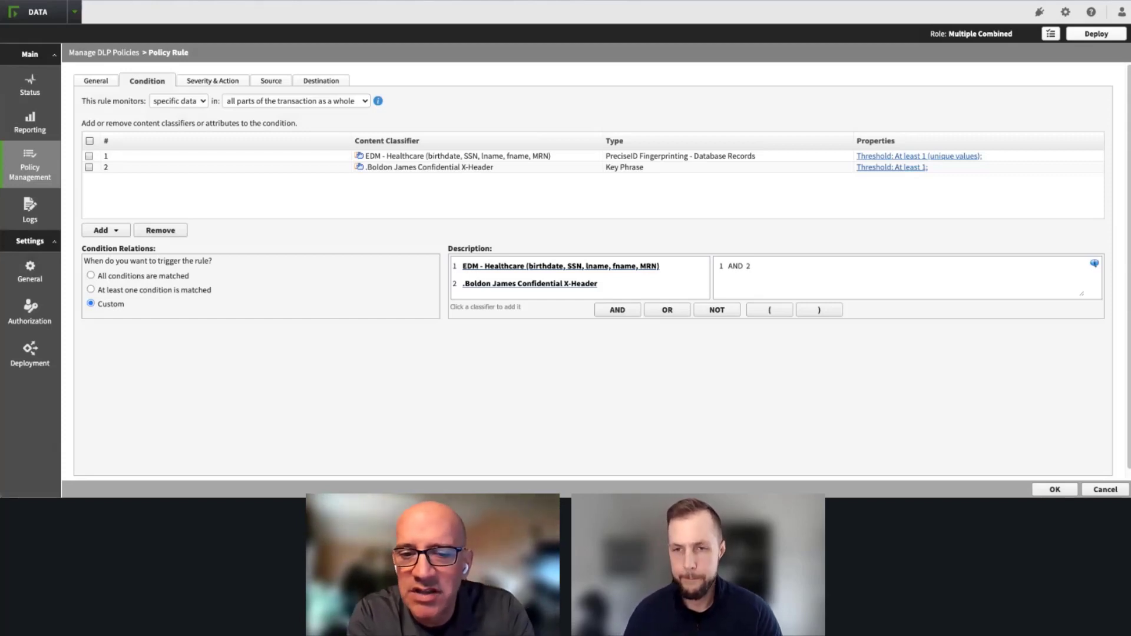
left_click(821, 269)
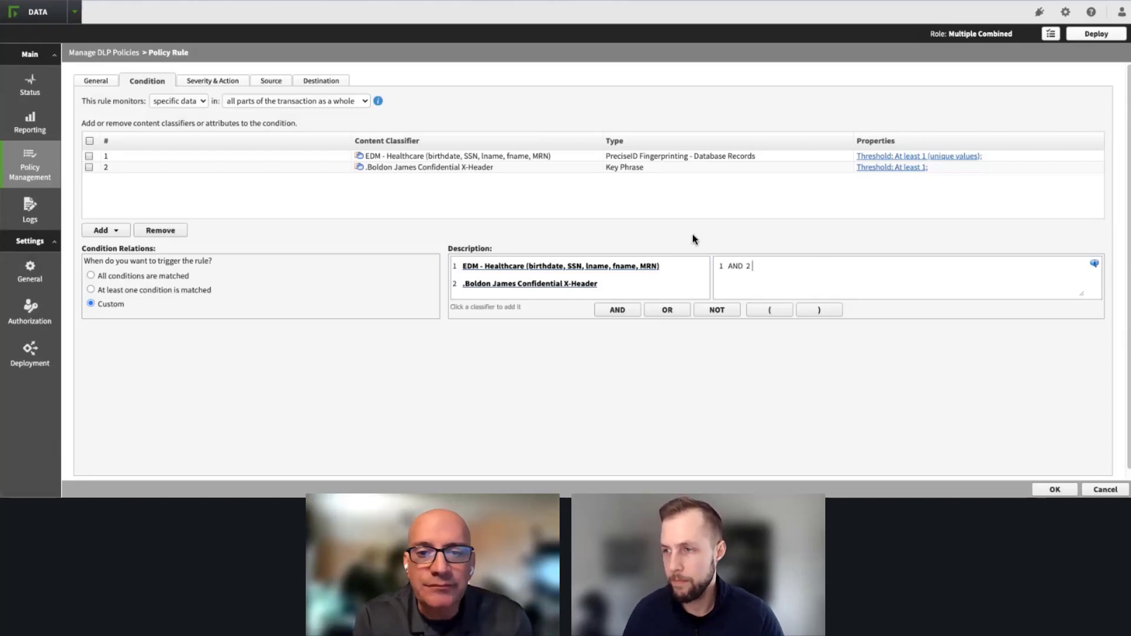
left_click(226, 80)
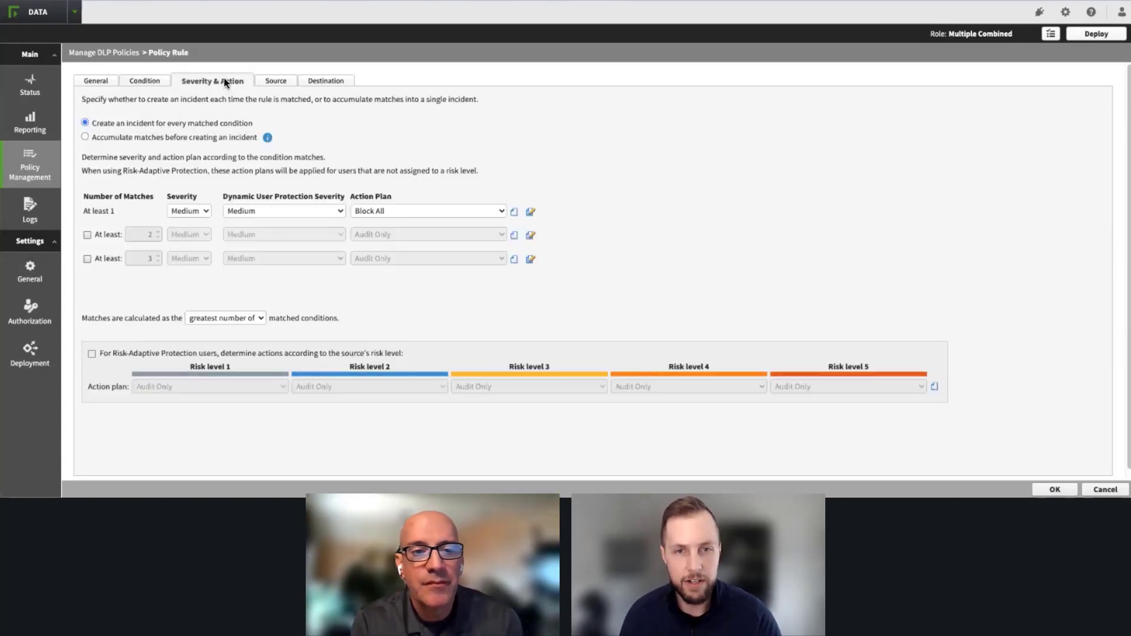
left_click(532, 213)
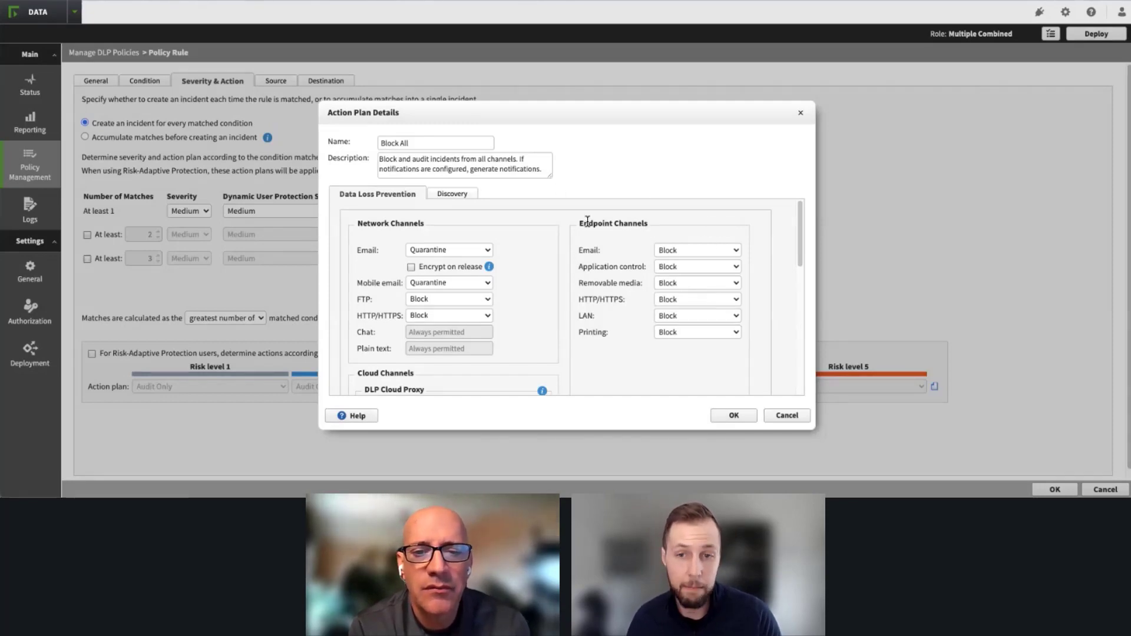
Step: Examine the Block All action options for endpoint removable media, network email and DLP Cloud API file uploading/attaching
left_click(702, 283)
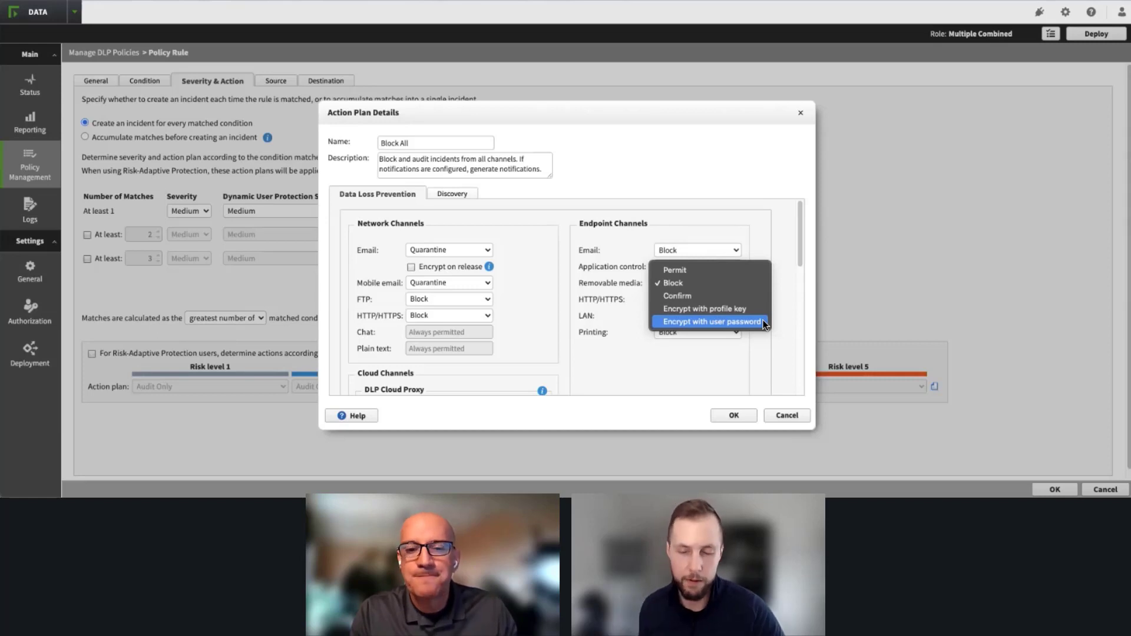
left_click(570, 259)
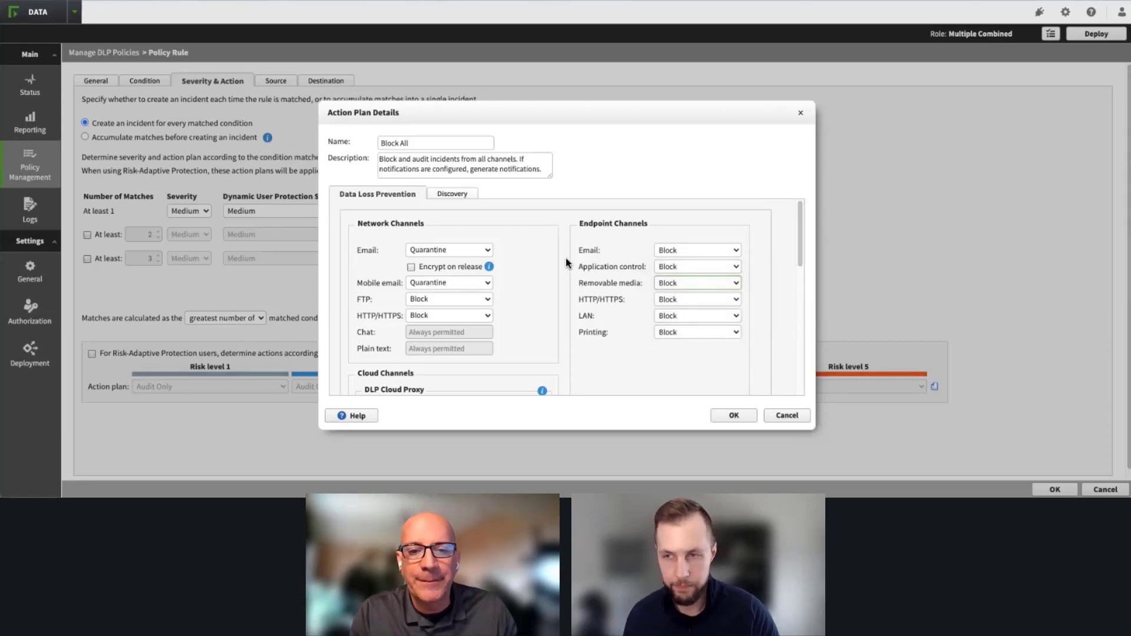
left_click(488, 252)
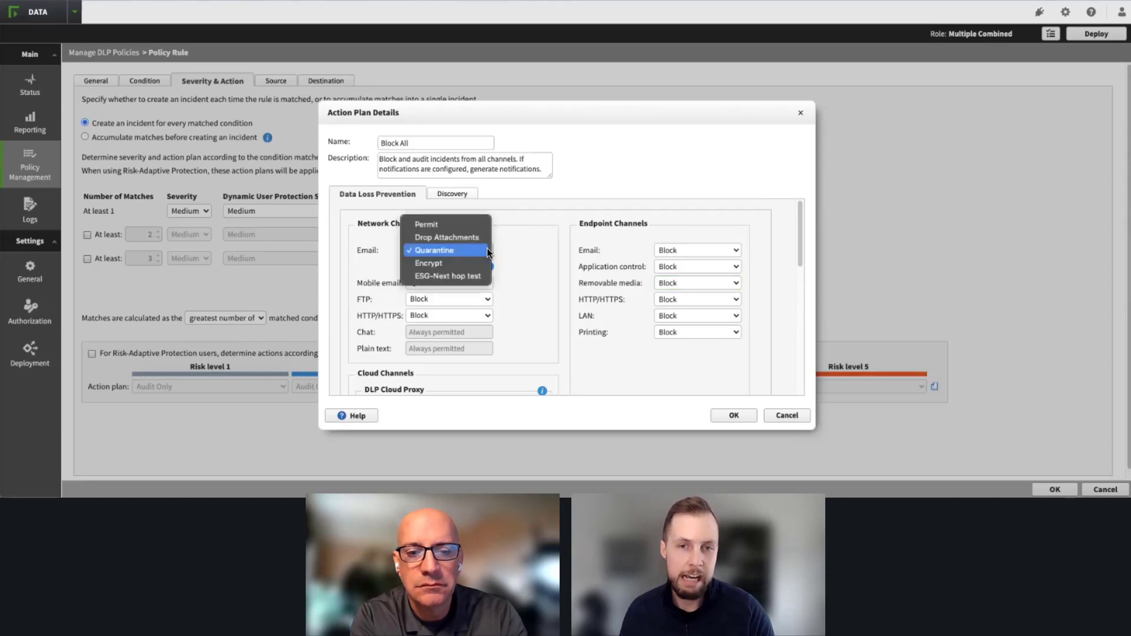
left_click(532, 241)
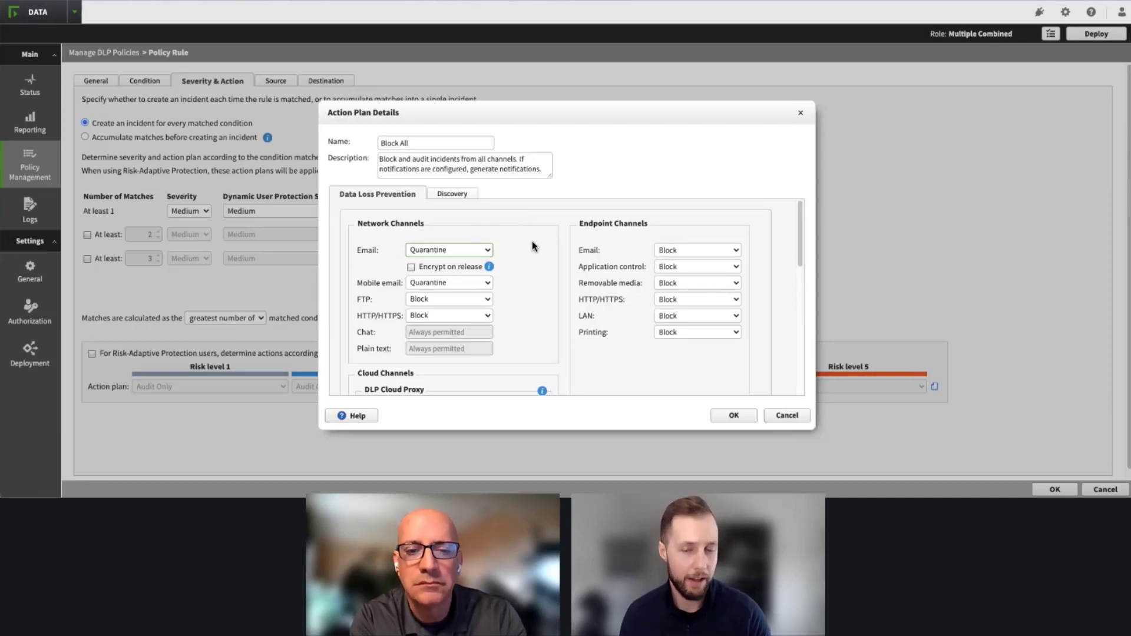
left_click_drag(800, 220, 790, 276)
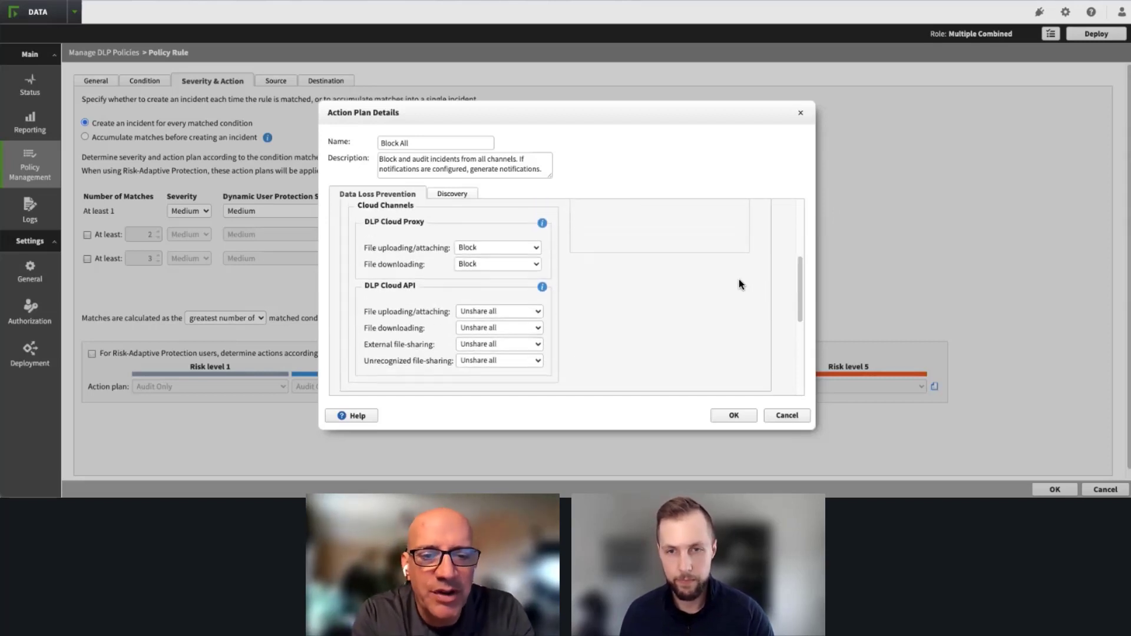
left_click_drag(796, 271, 797, 266)
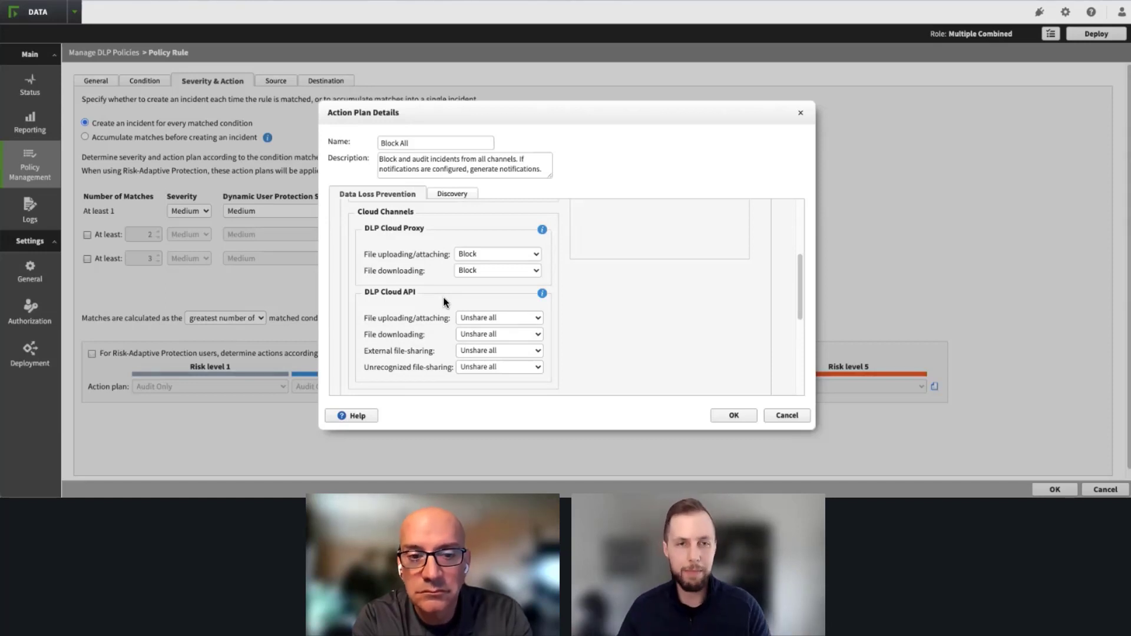
left_click(525, 321)
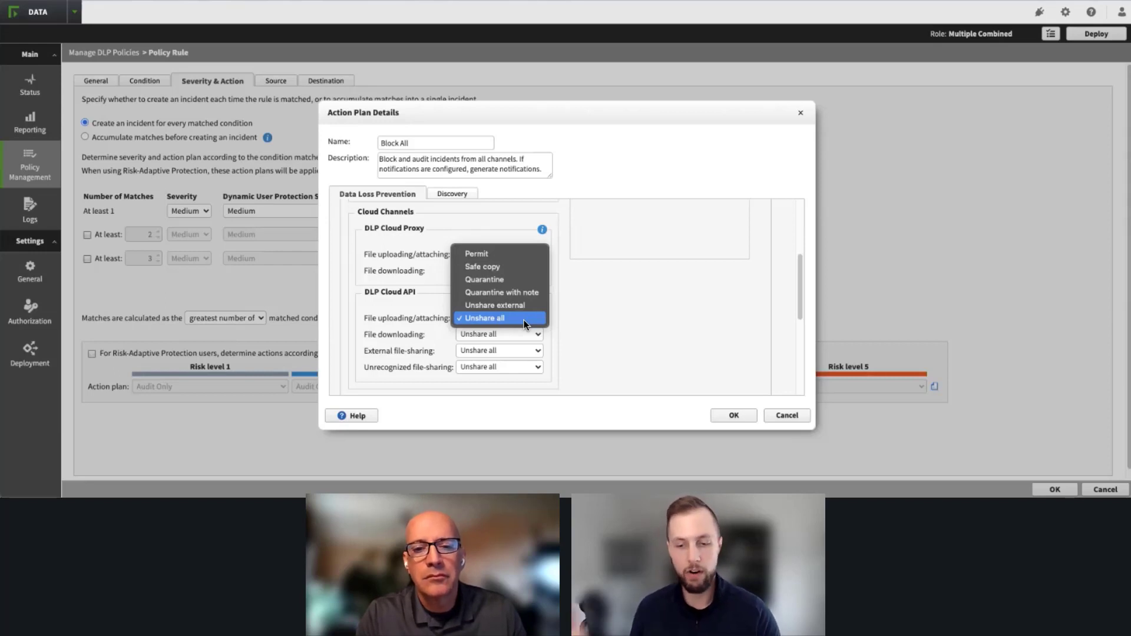
left_click(524, 320)
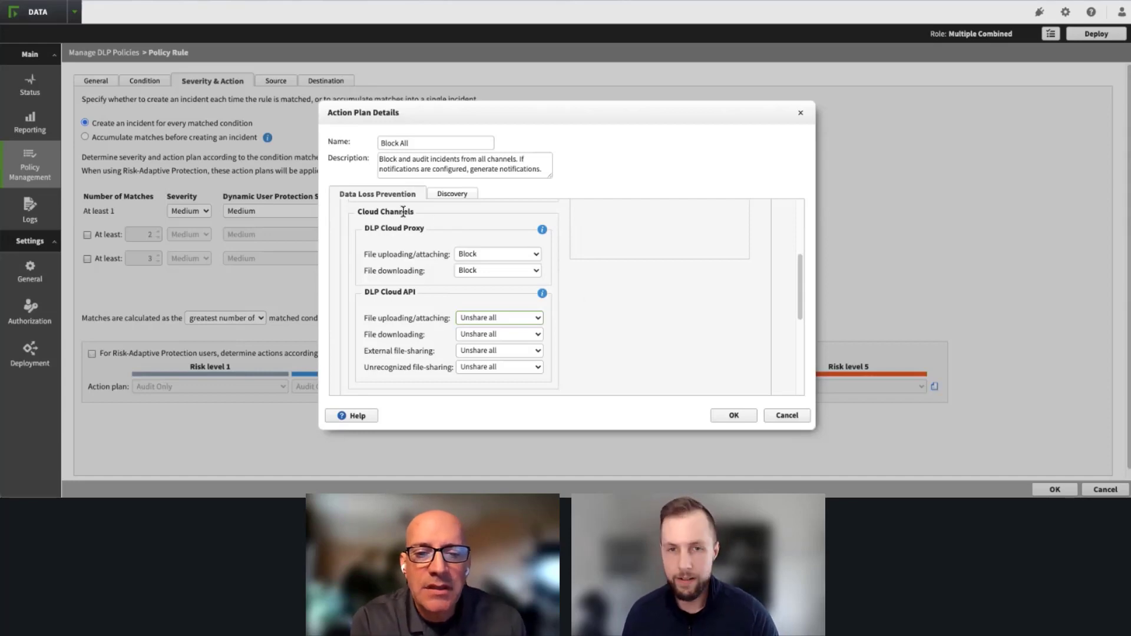
Step: Enable Apply file labels under Endpoint Discovery in the discovery settings of the Block All action plan
left_click(450, 196)
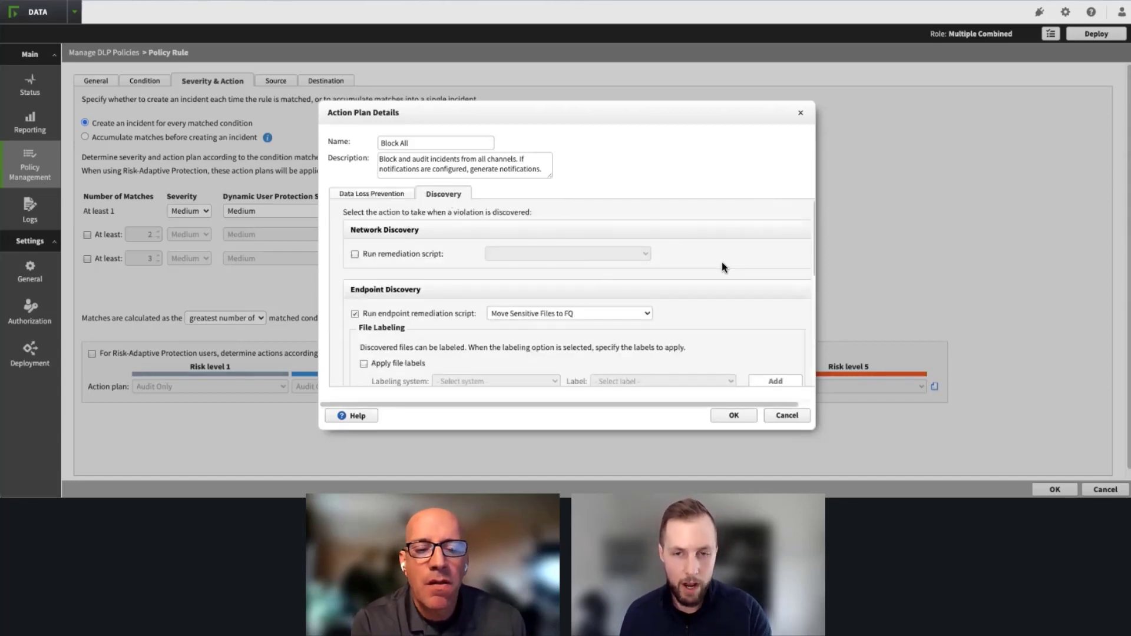
scroll(689, 268, "down", 1)
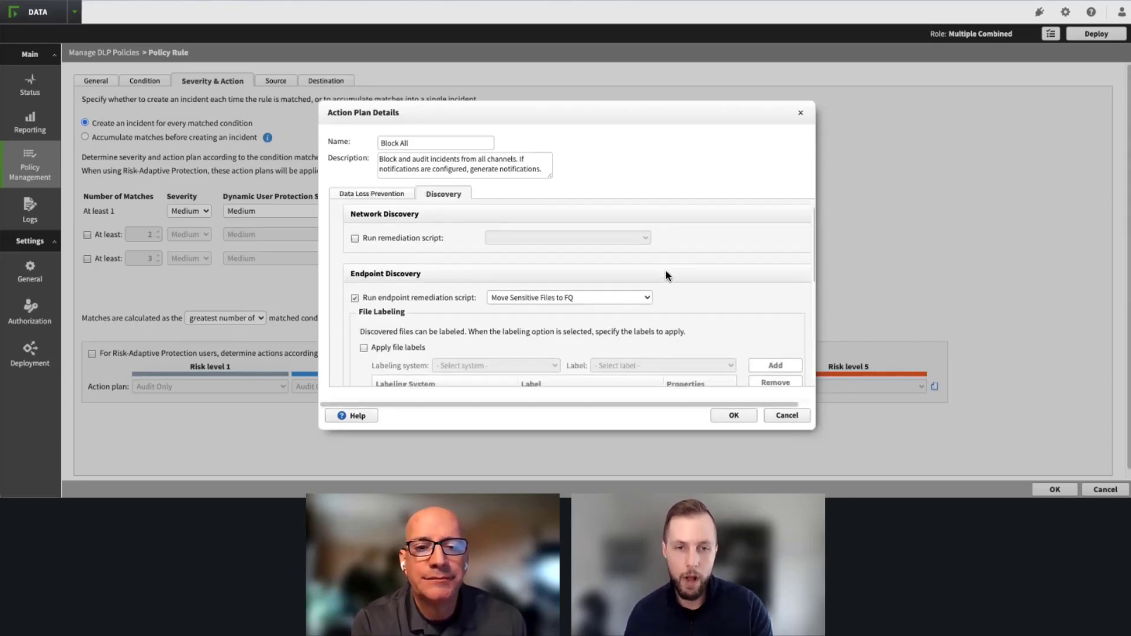
left_click(362, 343)
scroll(467, 324, "down", 3)
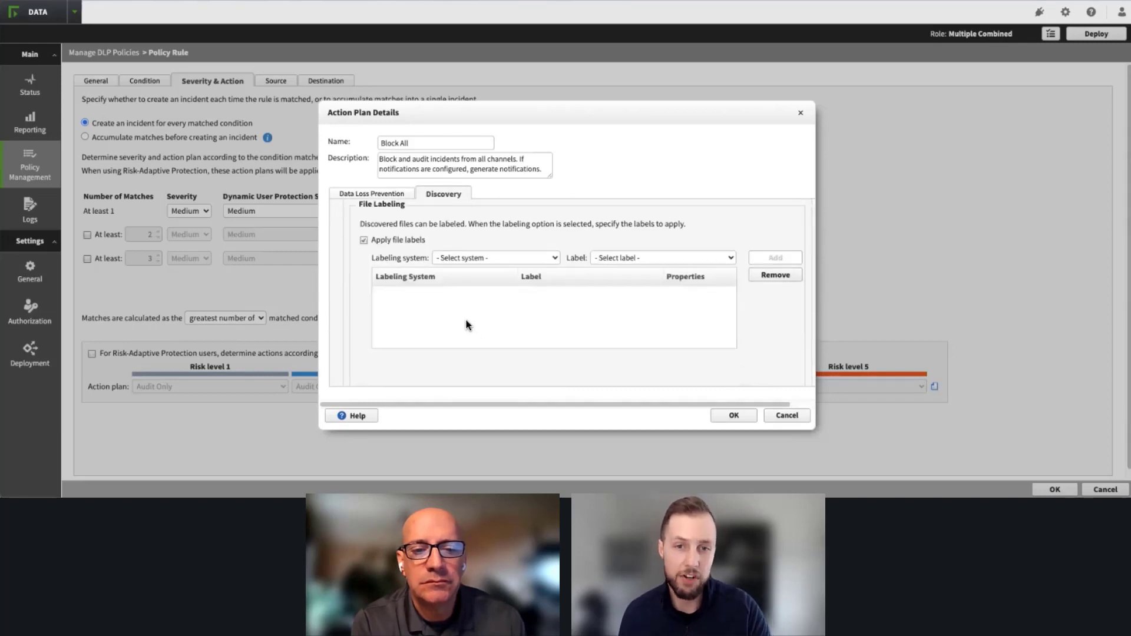
Step: Choose Microsoft Information Protection as the labeling system and Confidential as the label for discovered files
left_click(497, 259)
left_click(510, 244)
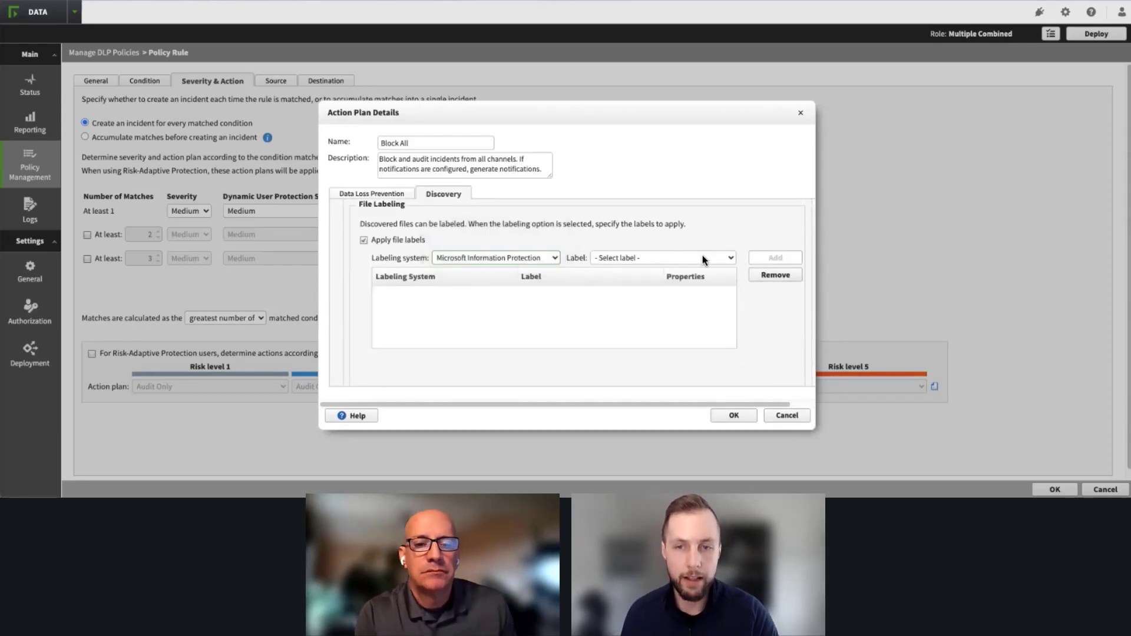
left_click(702, 257)
left_click(671, 264)
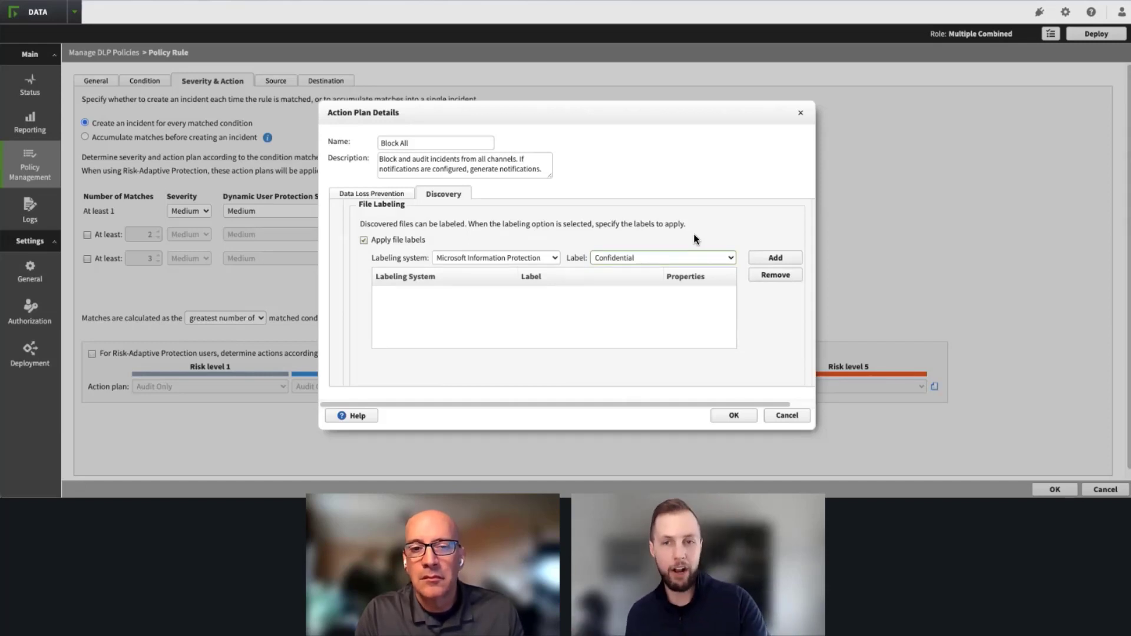
left_click(514, 254)
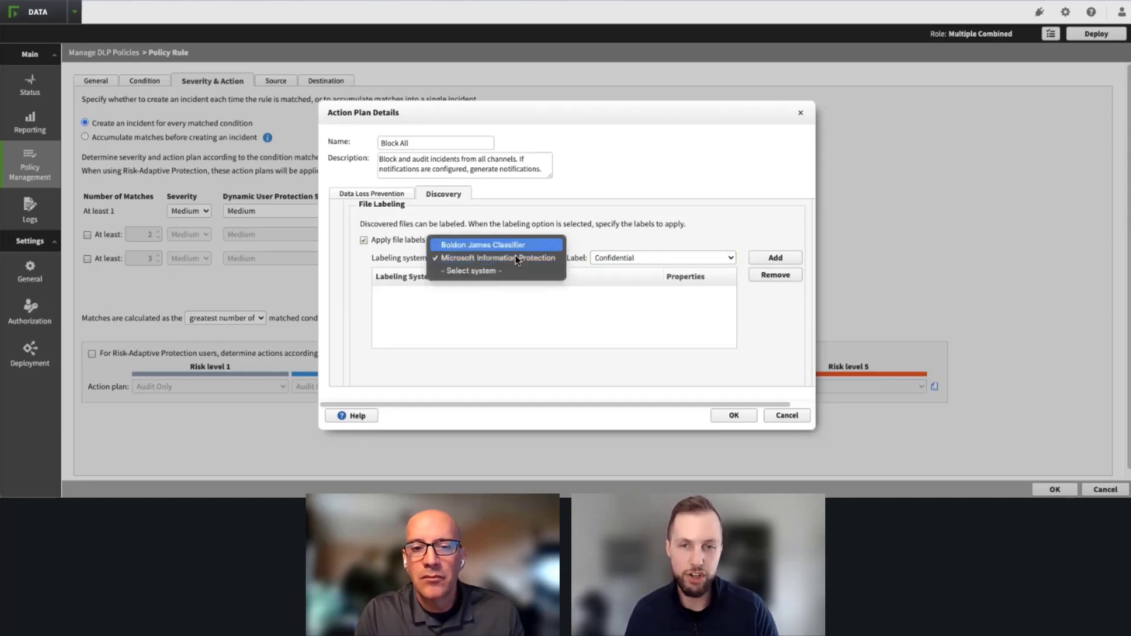
left_click(515, 256)
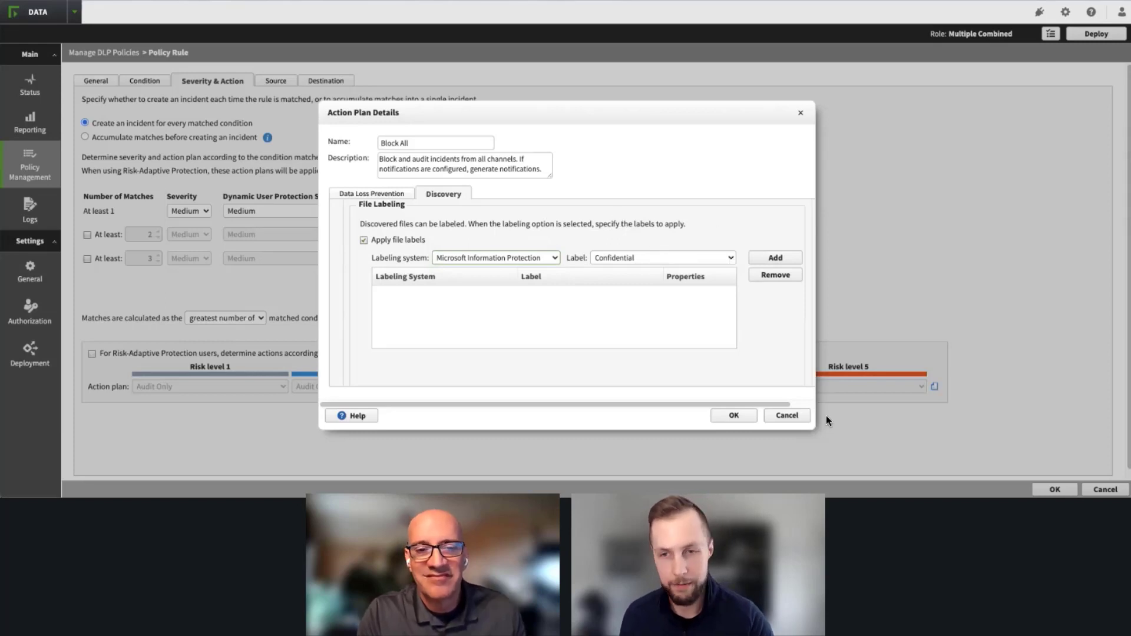
Step: Examine the plan's data loss prevention audit, forensics, remediation script, syslog and email notification options, and close the action plan details without saving
left_click(394, 195)
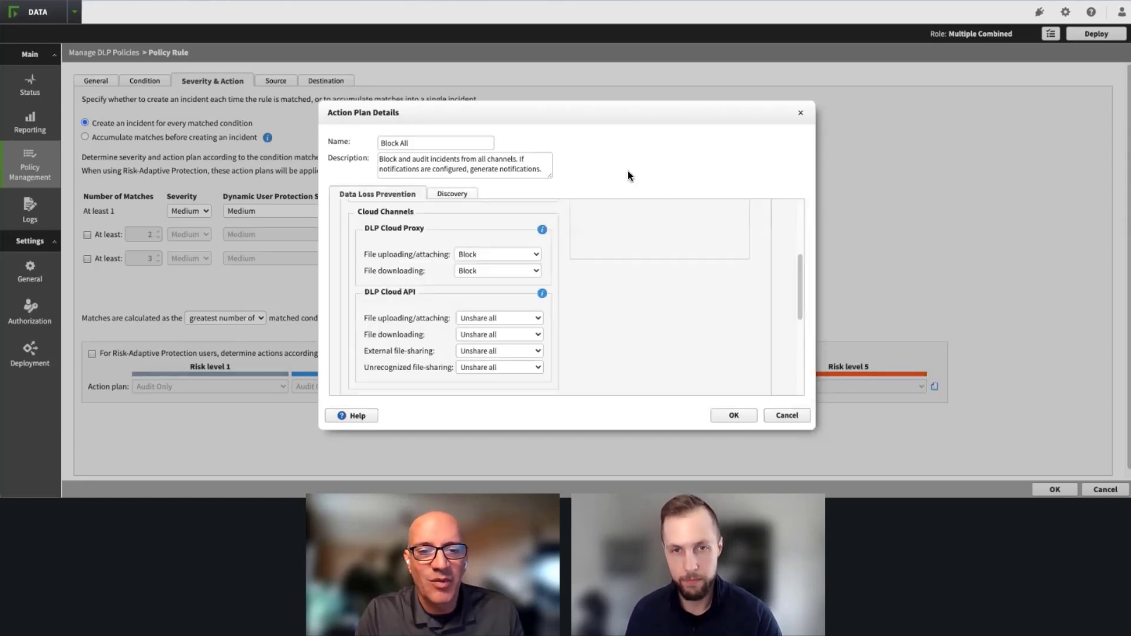
left_click_drag(799, 275, 796, 353)
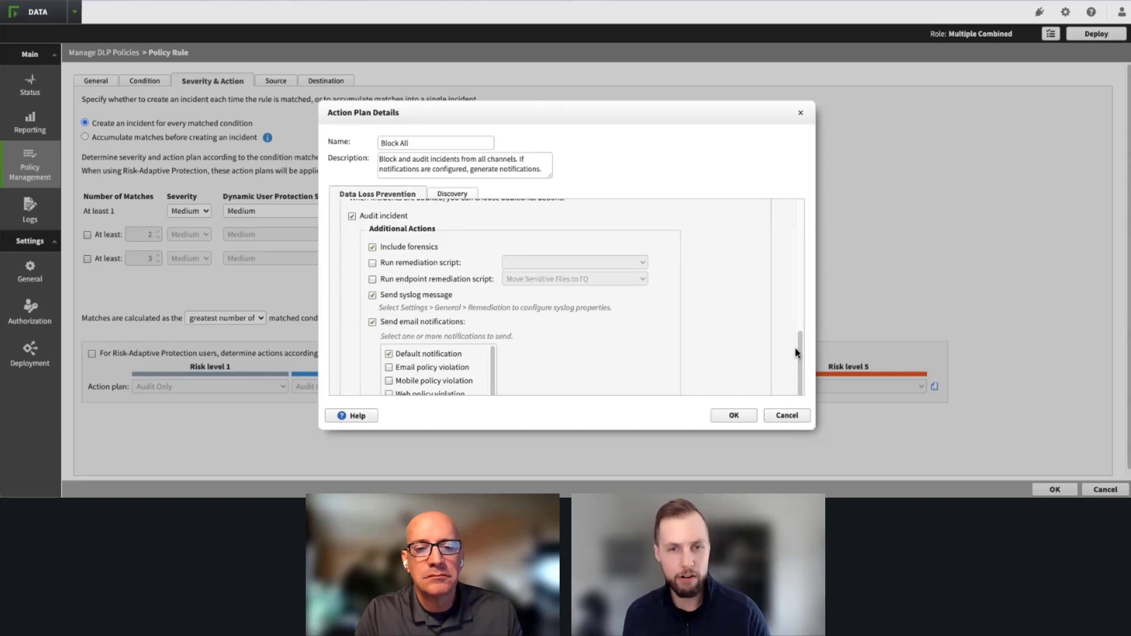
scroll(793, 353, "down", 1)
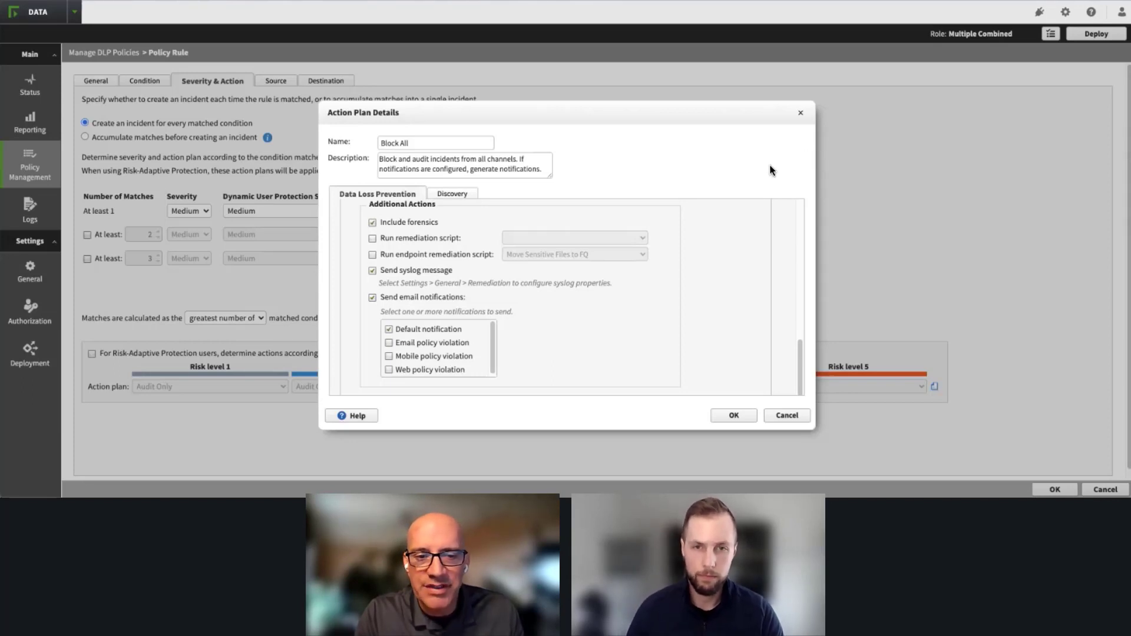
scroll(688, 292, "up", 1)
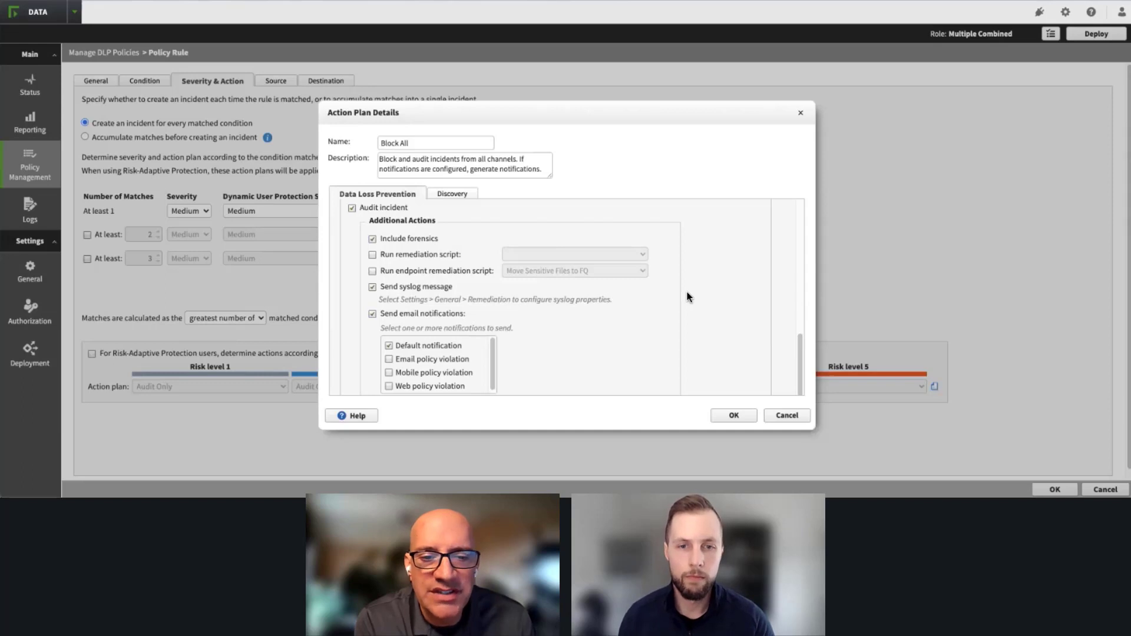
scroll(685, 293, "up", 3)
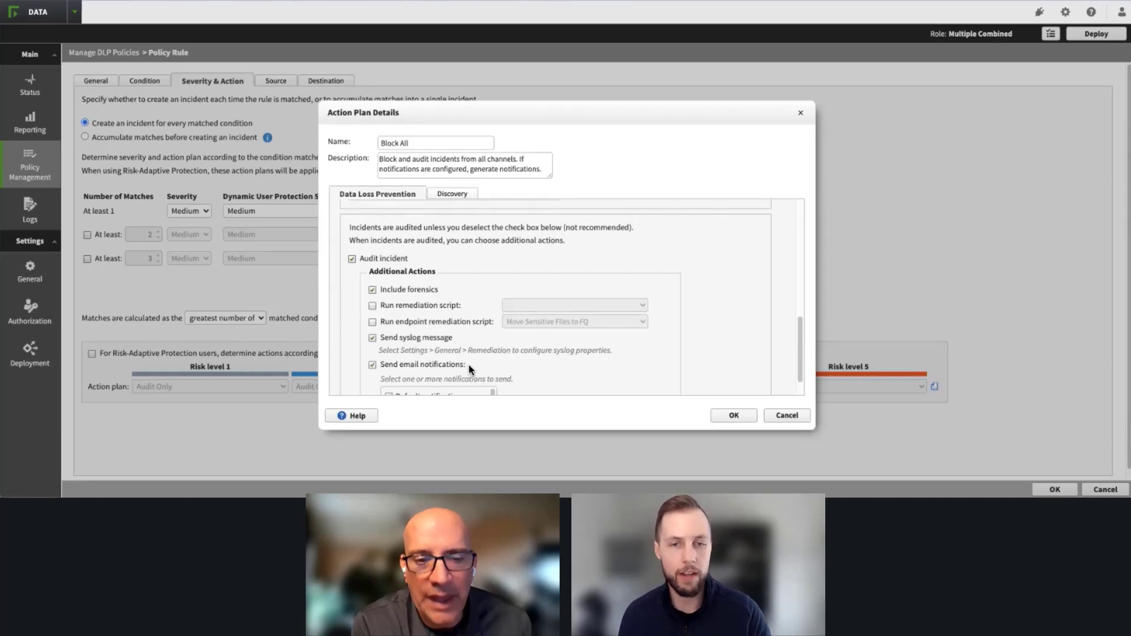
scroll(651, 348, "down", 1)
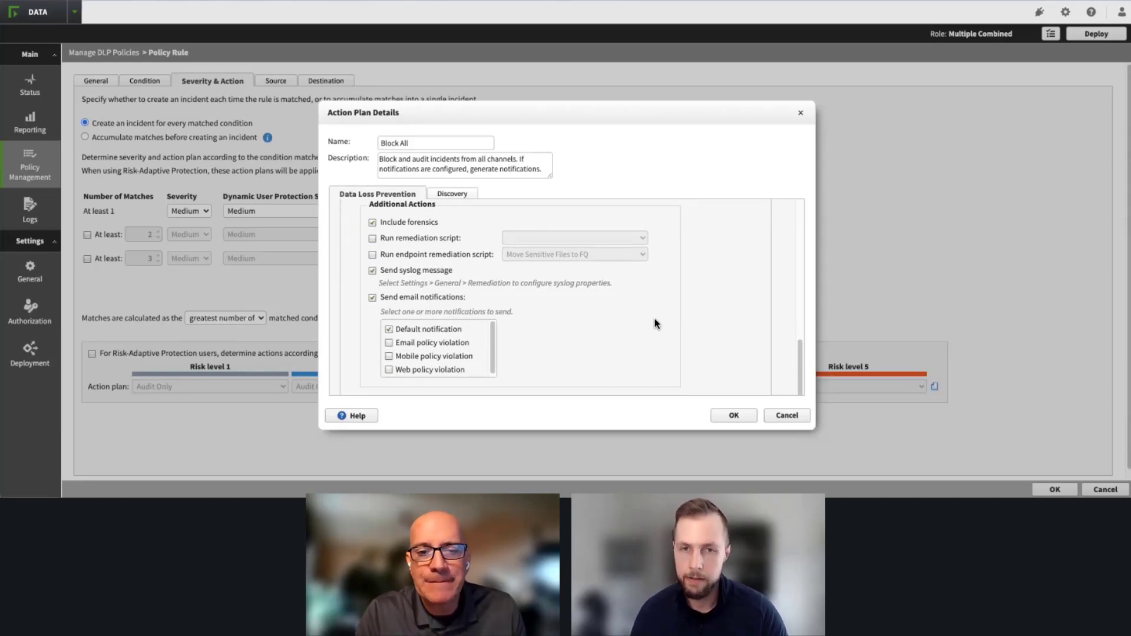
left_click(802, 113)
Step: Review the rule's source settings and the element types available for selecting sources, leaving the selection at All
left_click(277, 82)
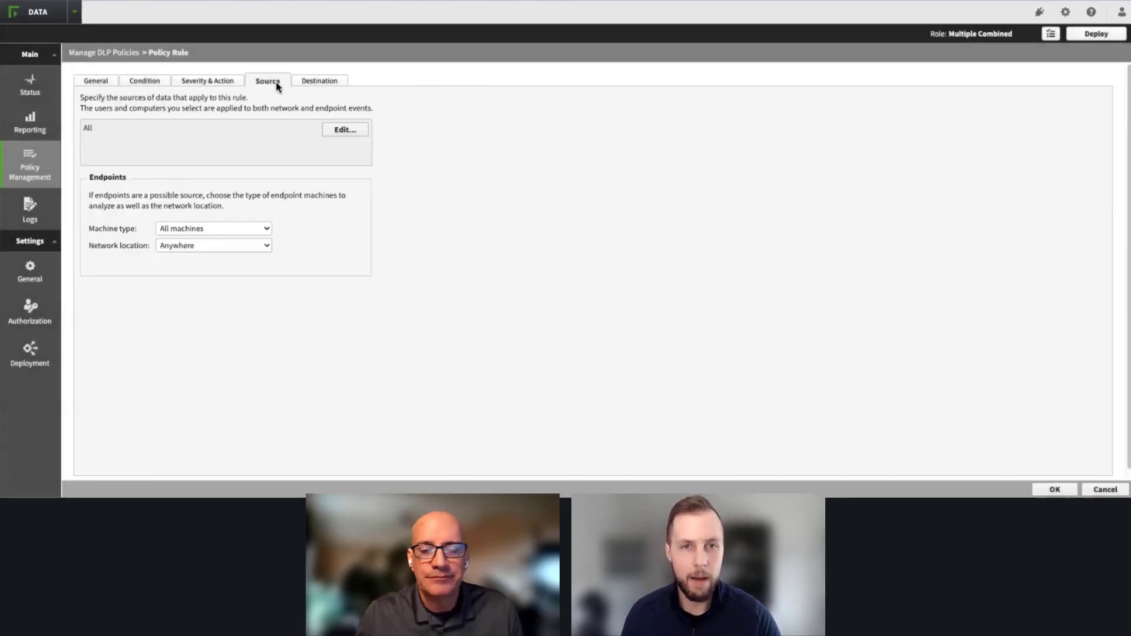
left_click(346, 126)
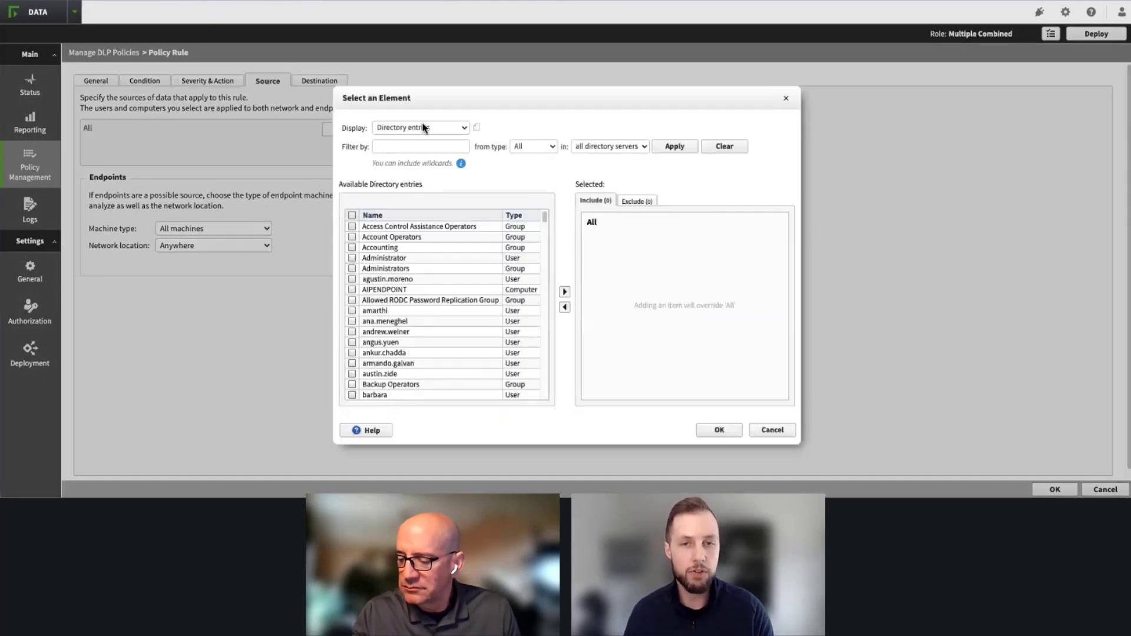
left_click(422, 126)
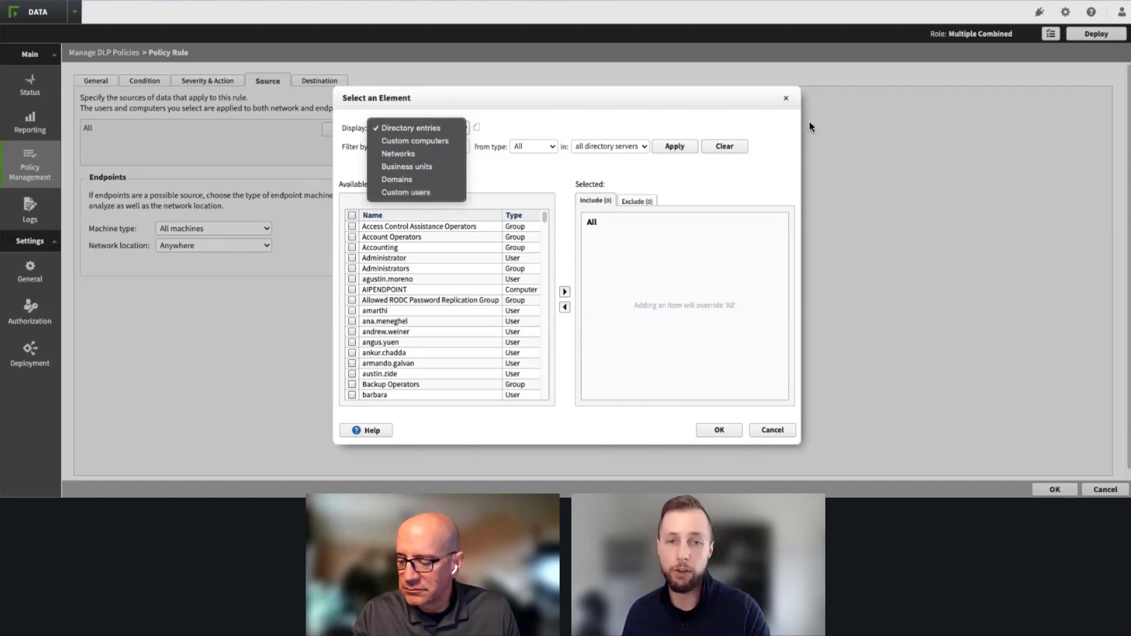
left_click(786, 98)
left_click(787, 97)
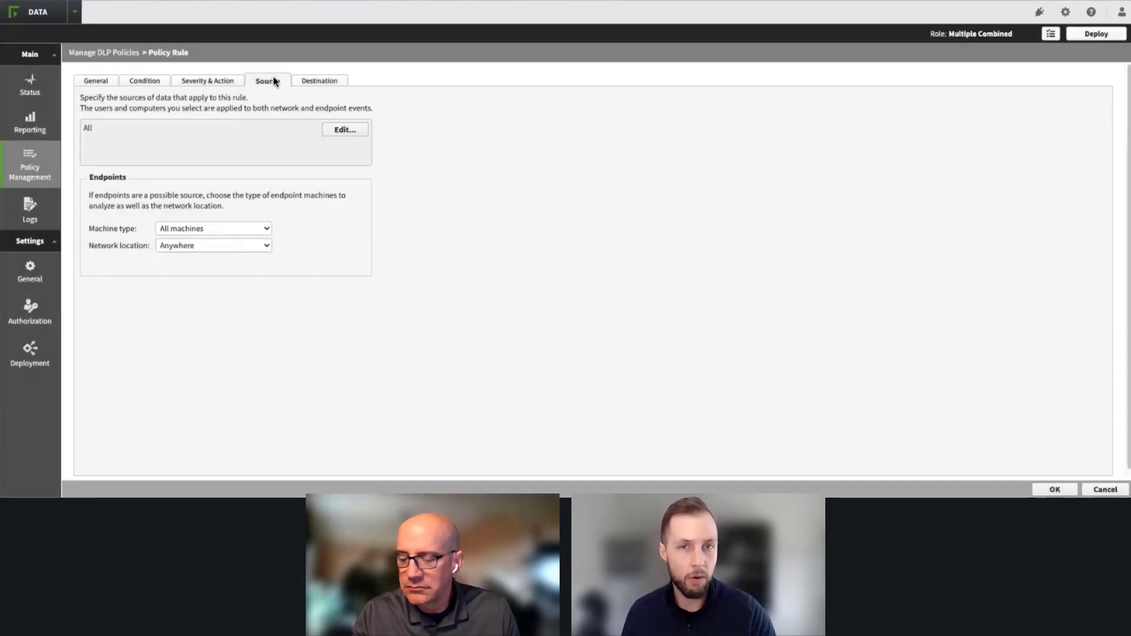
Step: Review the rule's destination channels, from network email and web to endpoint printing, removable media and LAN
left_click(321, 82)
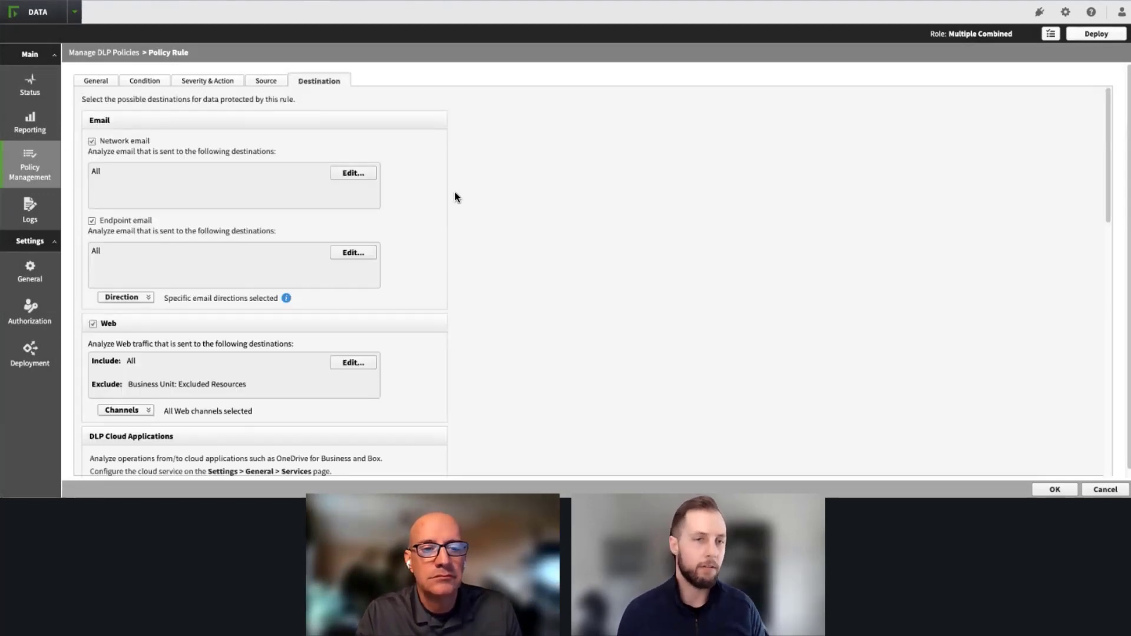
scroll(457, 200, "down", 10)
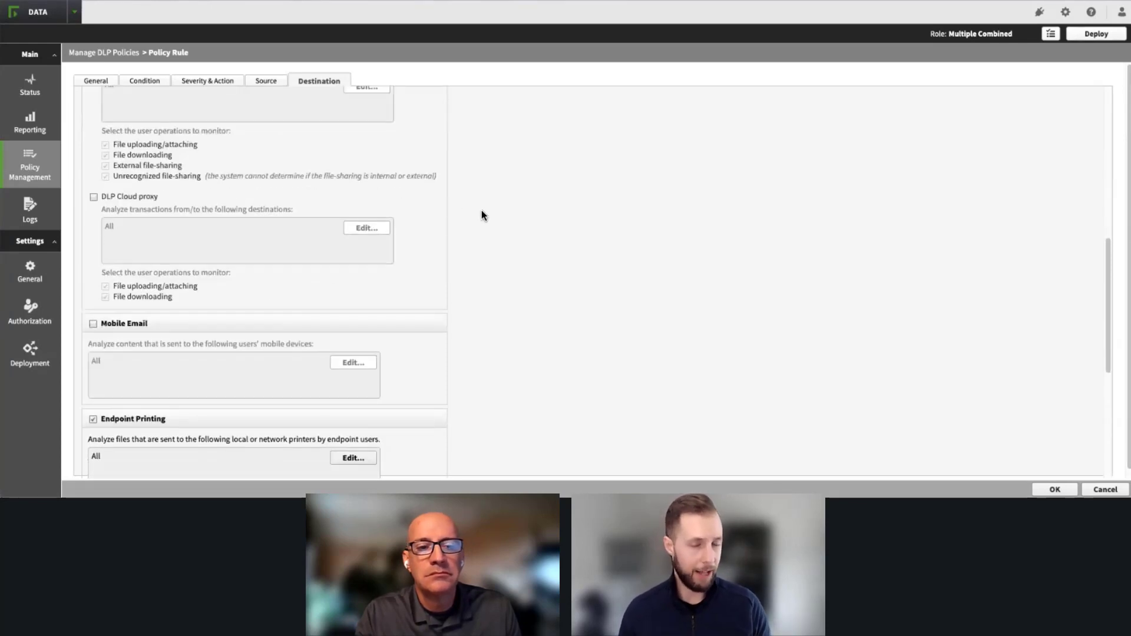
scroll(478, 214, "down", 5)
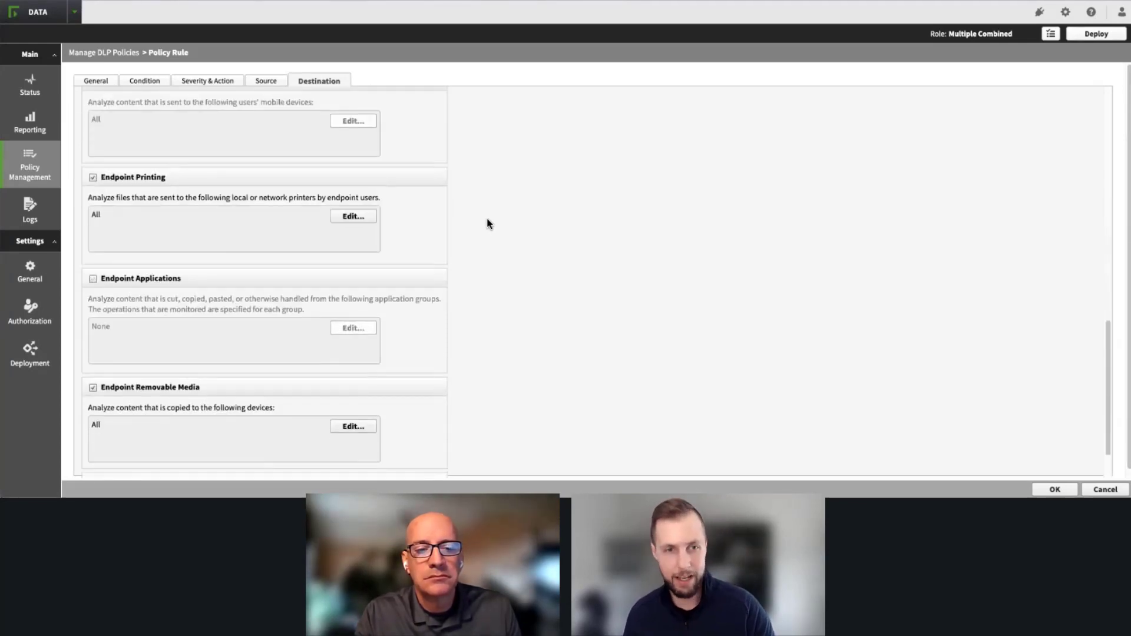
scroll(471, 230, "down", 3)
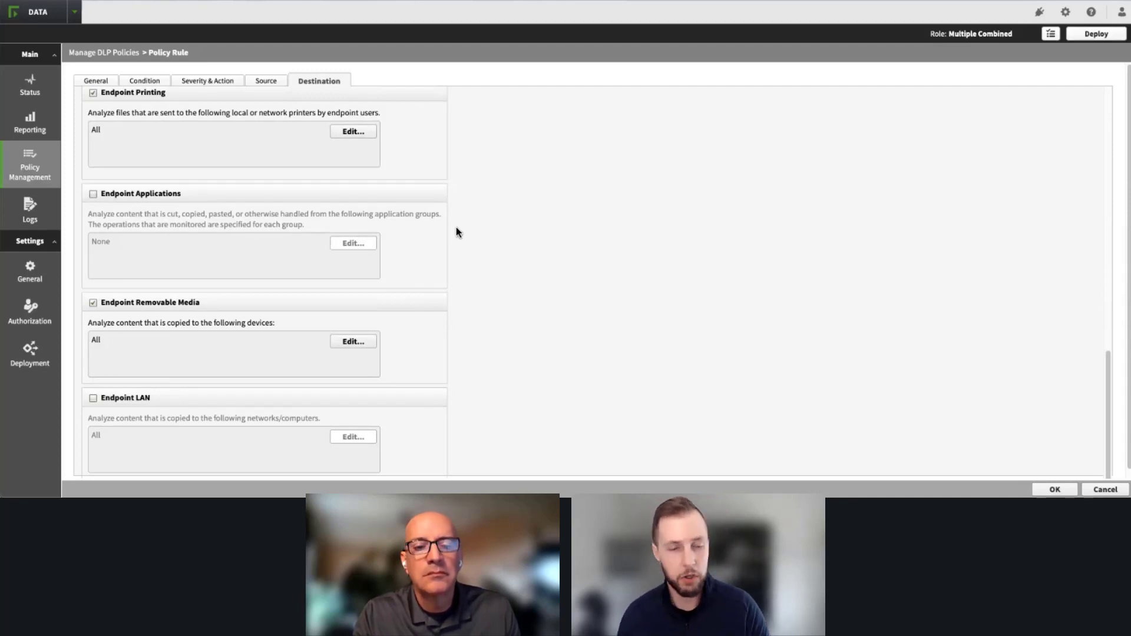
scroll(469, 236, "down", 1)
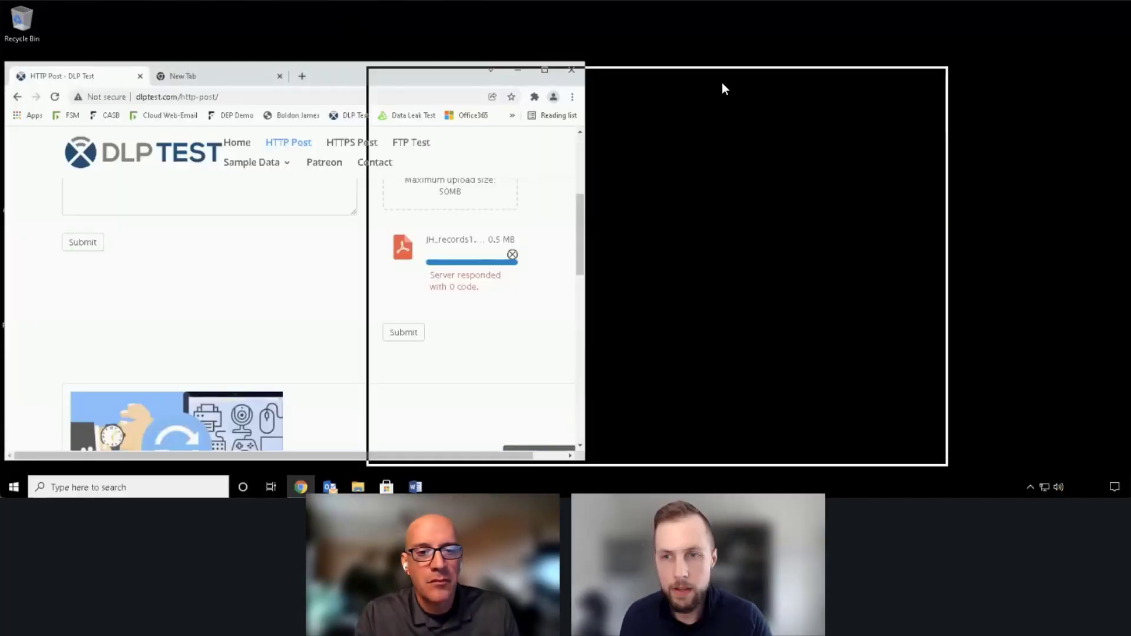
Step: Switch to the endpoint's Chrome browser, reload the DLP Test HTTP Post page and upload the JH_records1 PDF from the desktop
left_click_drag(723, 89, 870, 88)
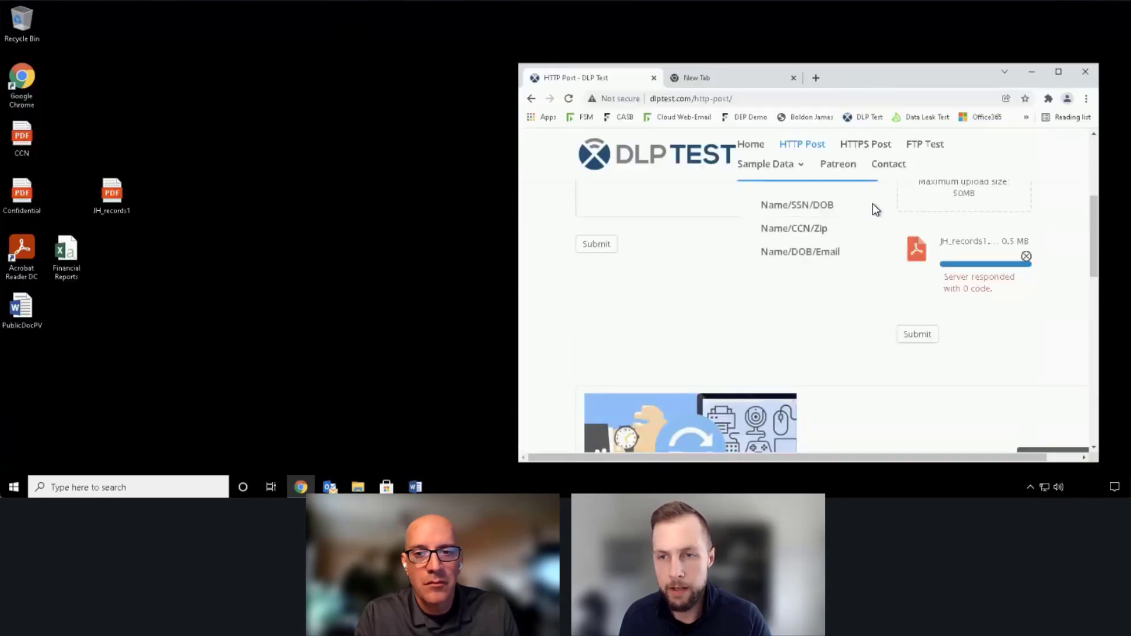
left_click(566, 100)
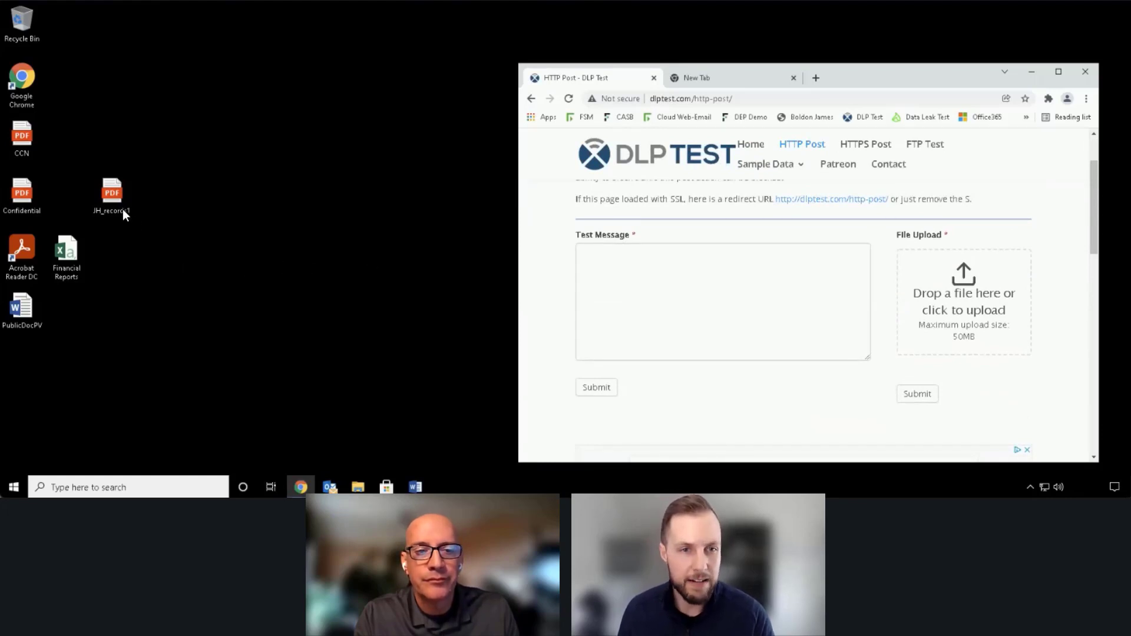
left_click(112, 195)
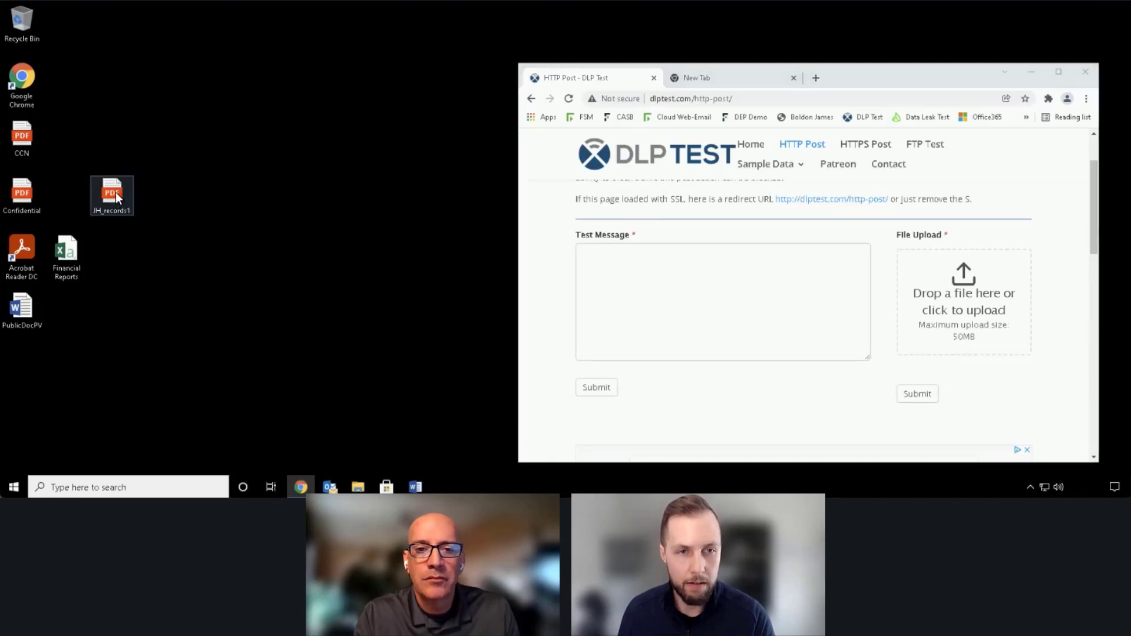
left_click_drag(115, 191, 986, 306)
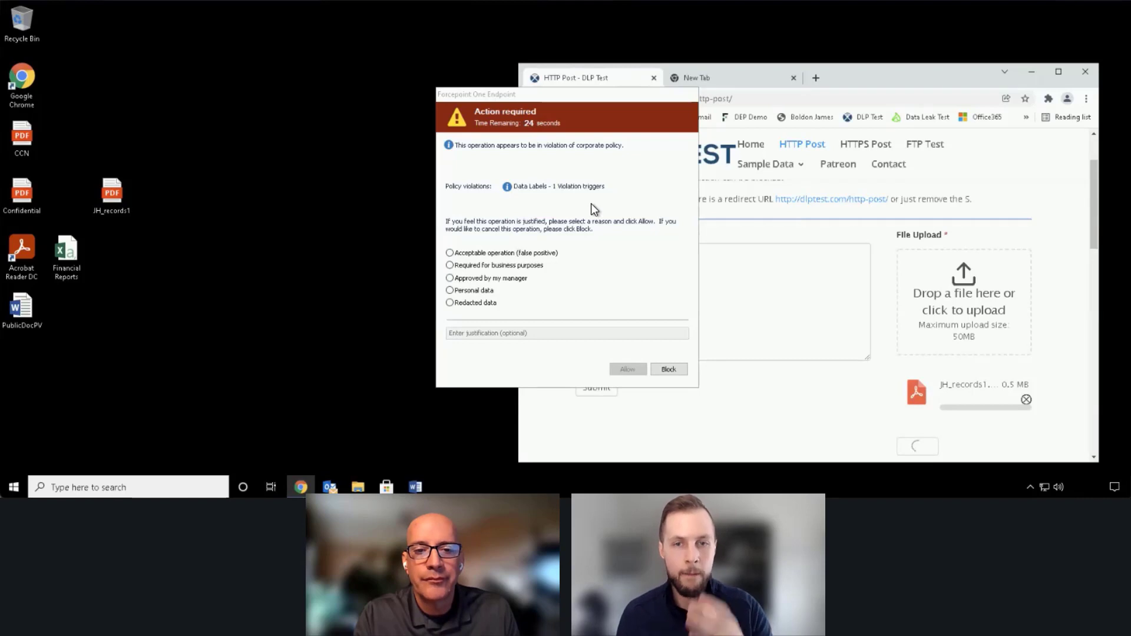
Step: Submit the reason Approved by my manager with justification "i need to send to this out for EOQ requirements", and remove the file from the upload form
left_click(504, 280)
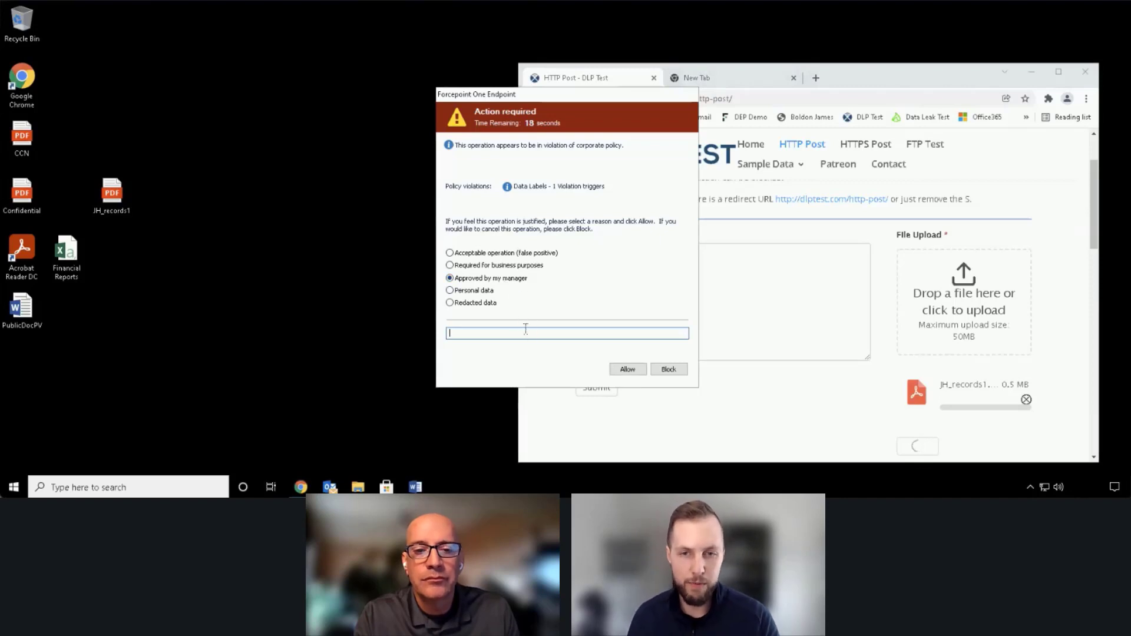
type("i need to send to this out for EOQ")
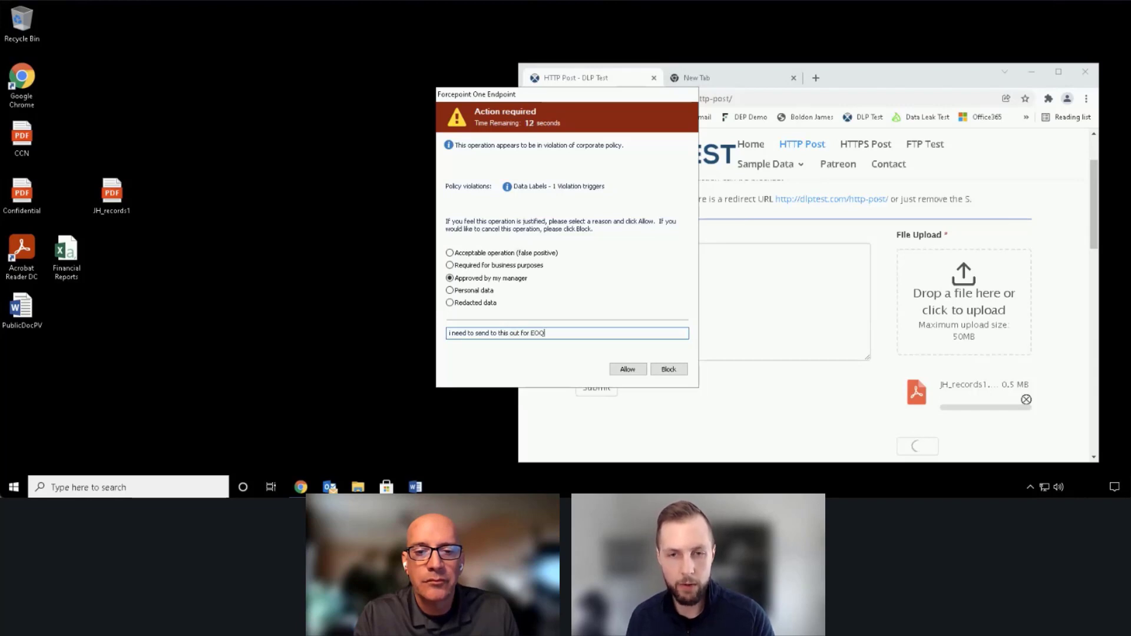
type("req")
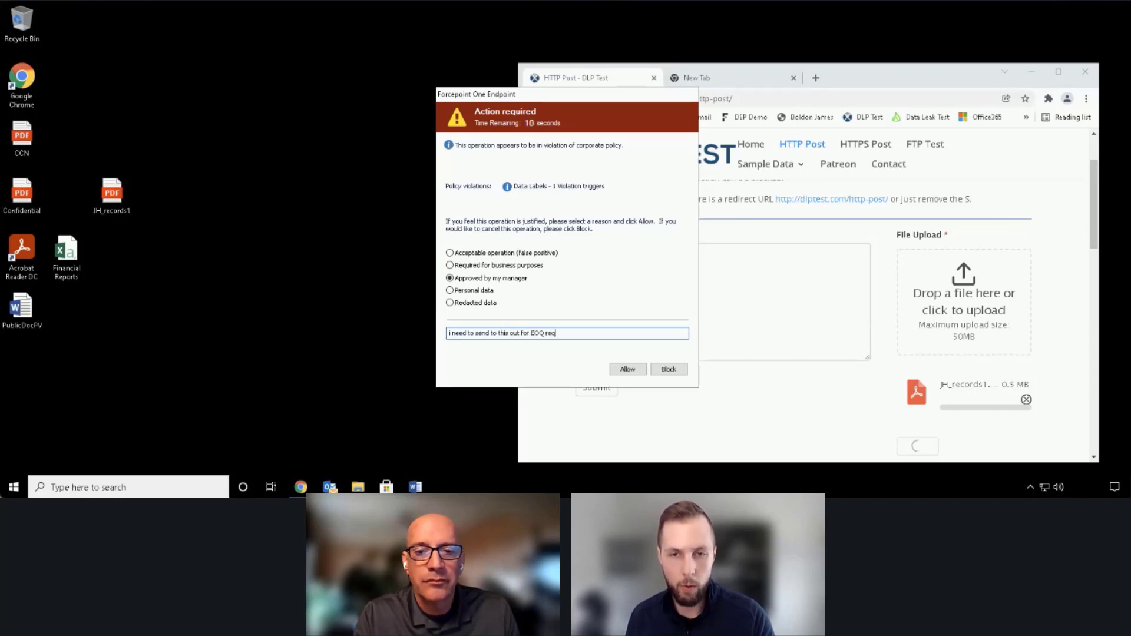
type("uirements")
key("Return")
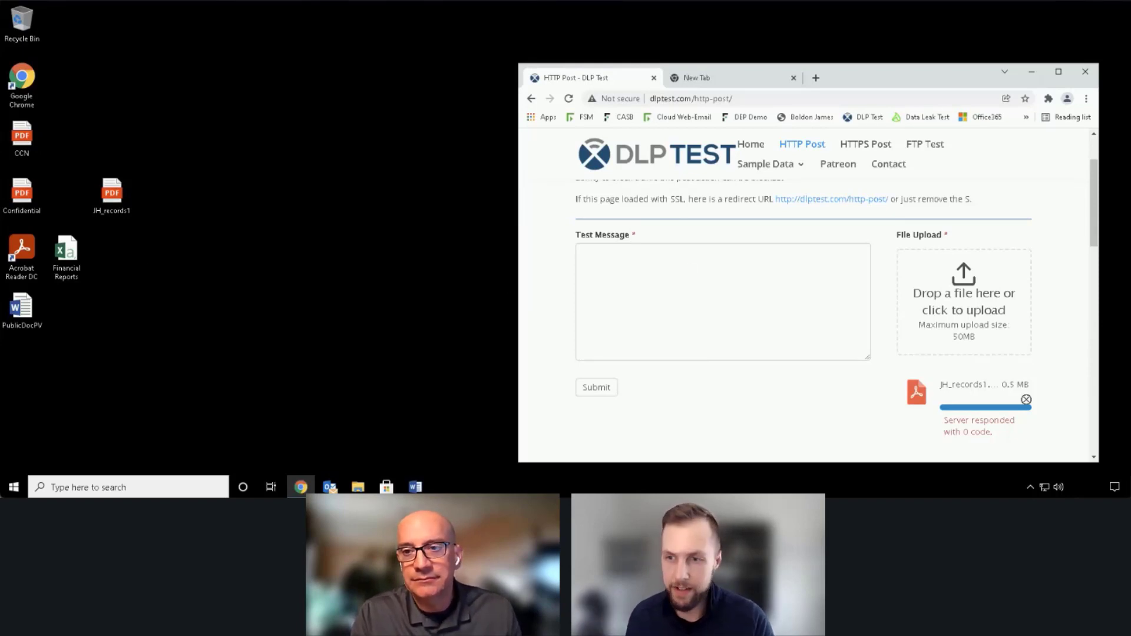
left_click(1026, 400)
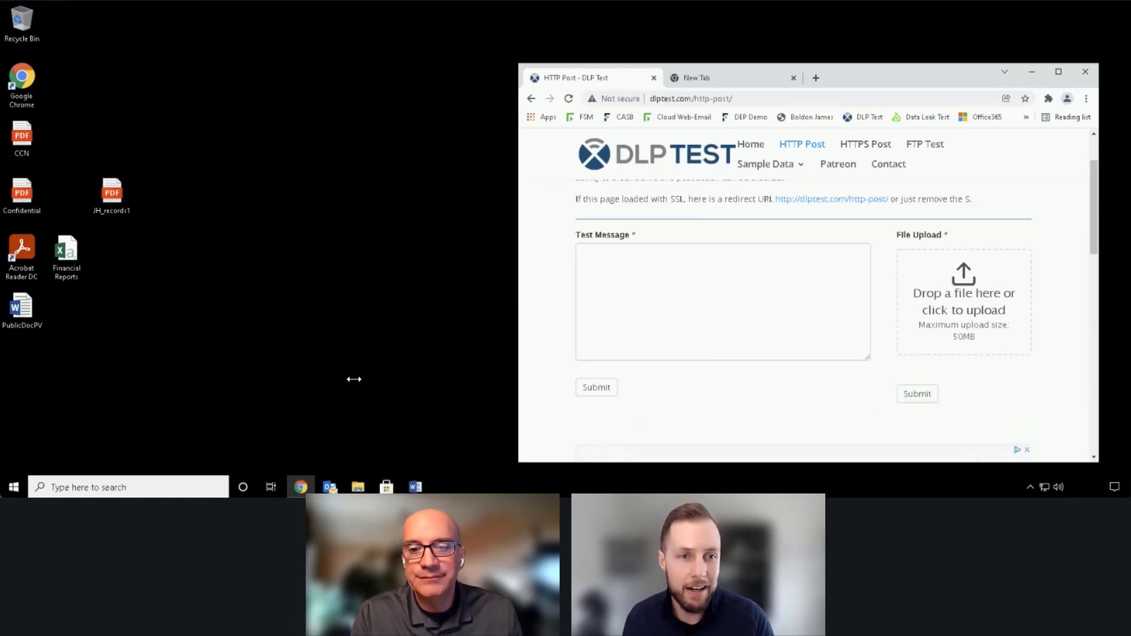
Step: Switch to the untitled Outlook message, move its window clear of the desktop files and set the subject to "test"
mouse_move(330, 487)
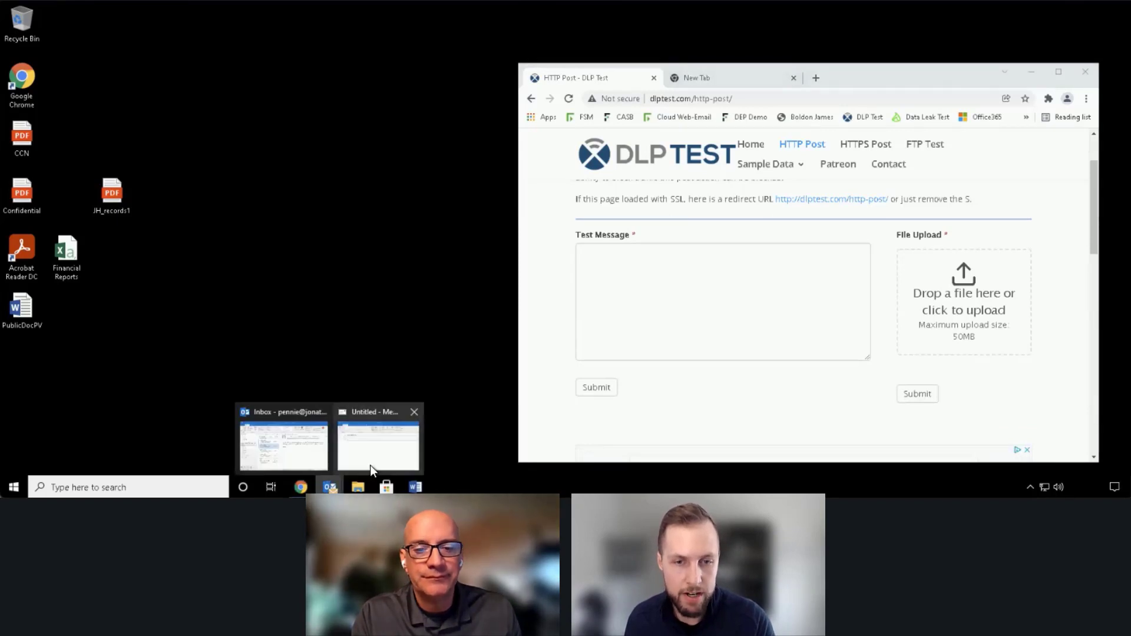
left_click(370, 443)
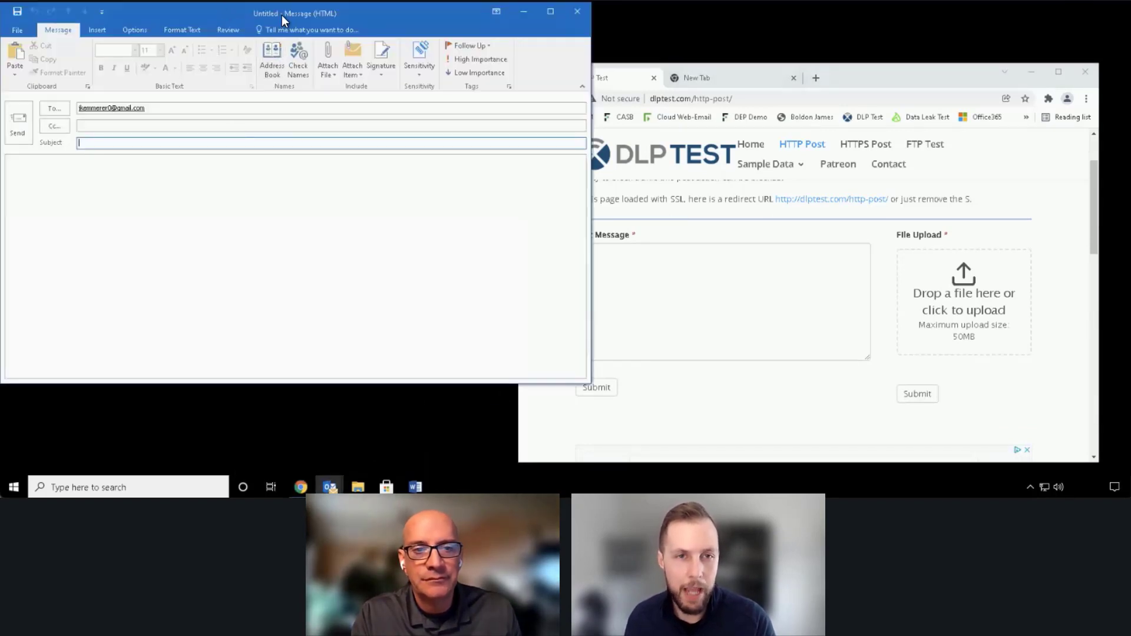
left_click_drag(223, 7, 605, 99)
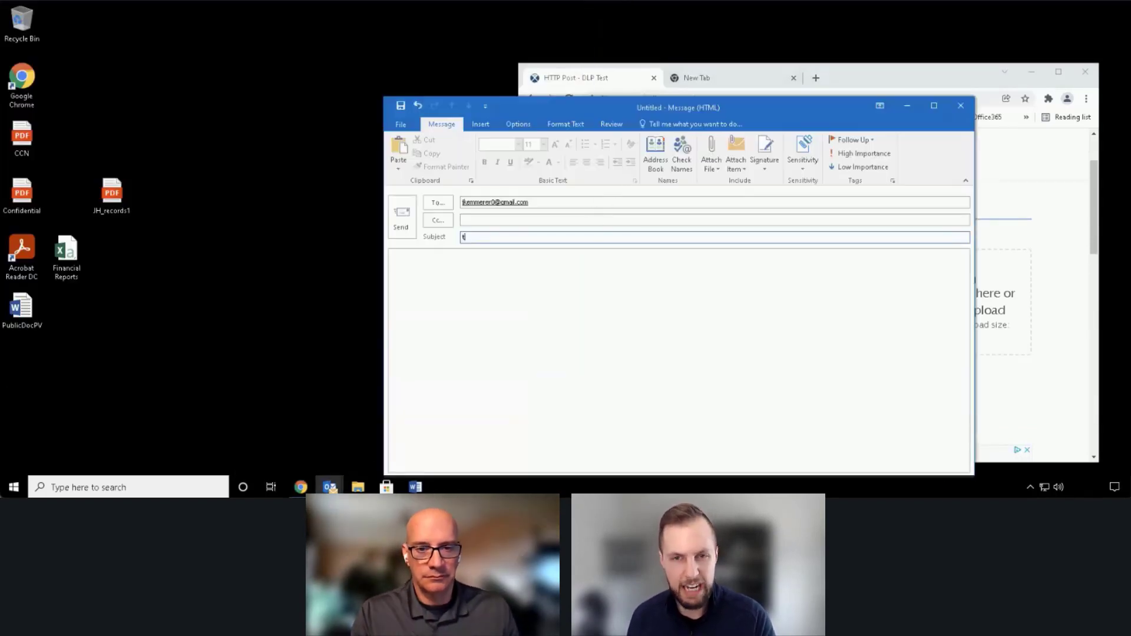
type("test")
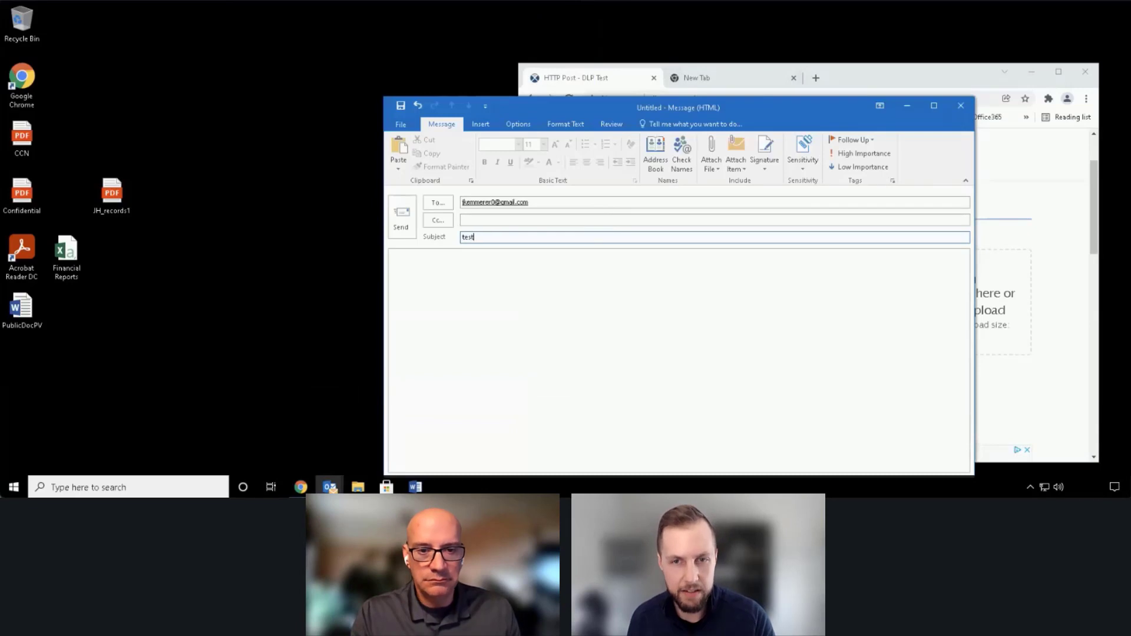
Step: Open the Financial Reports workbook from the desktop in Excel and fit the Account Number and birthdate columns to their contents
double_click(74, 254)
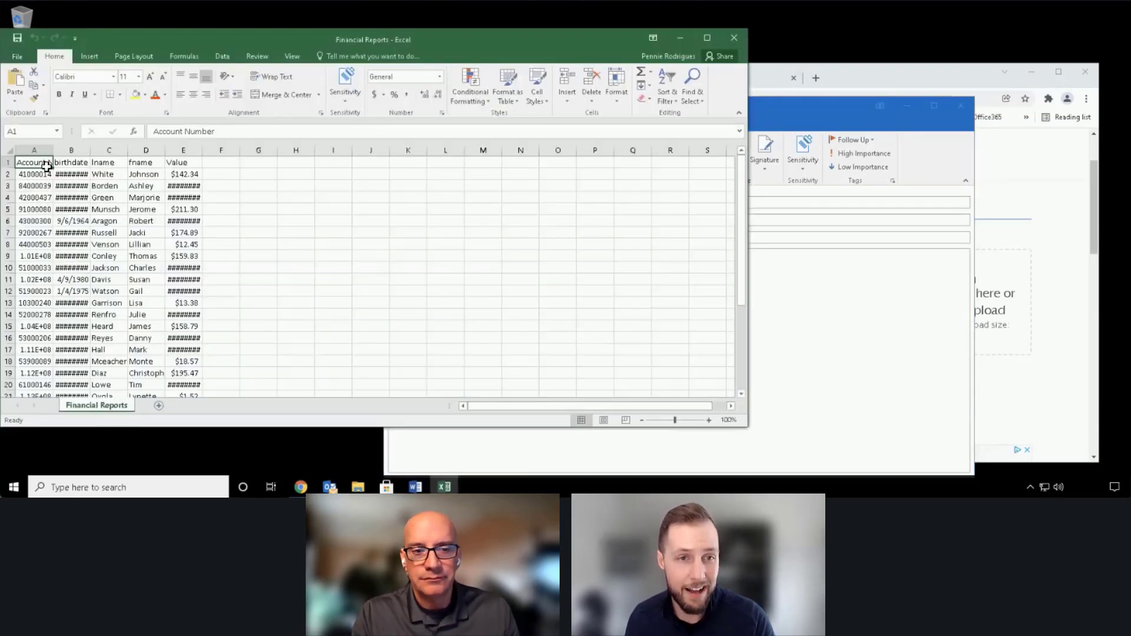
left_click_drag(54, 151, 57, 151)
double_click(57, 151)
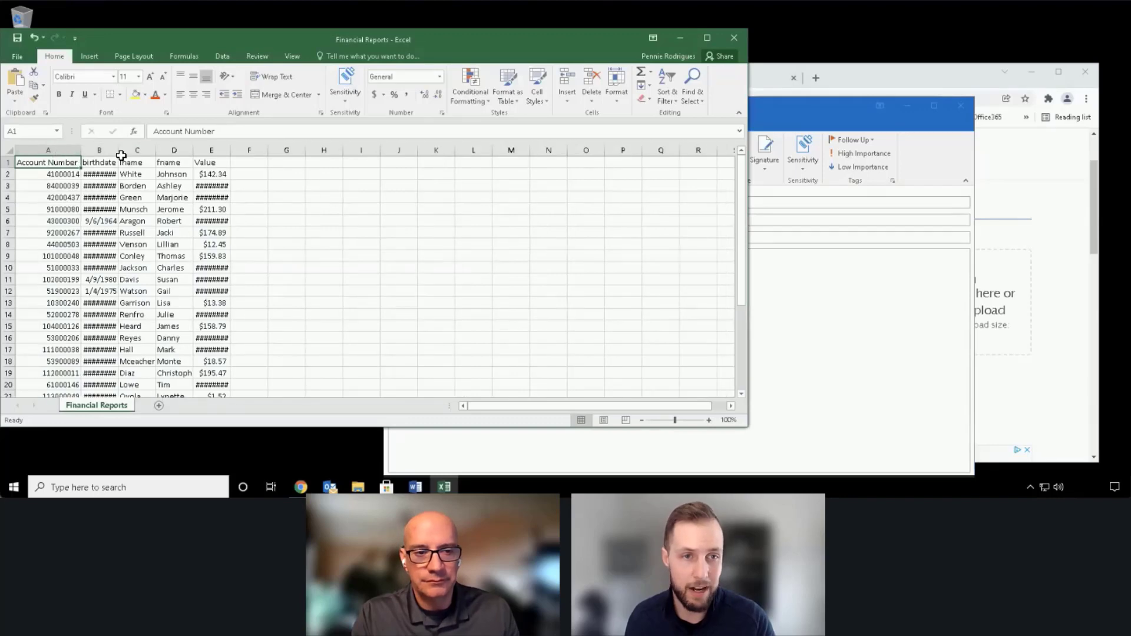
double_click(118, 151)
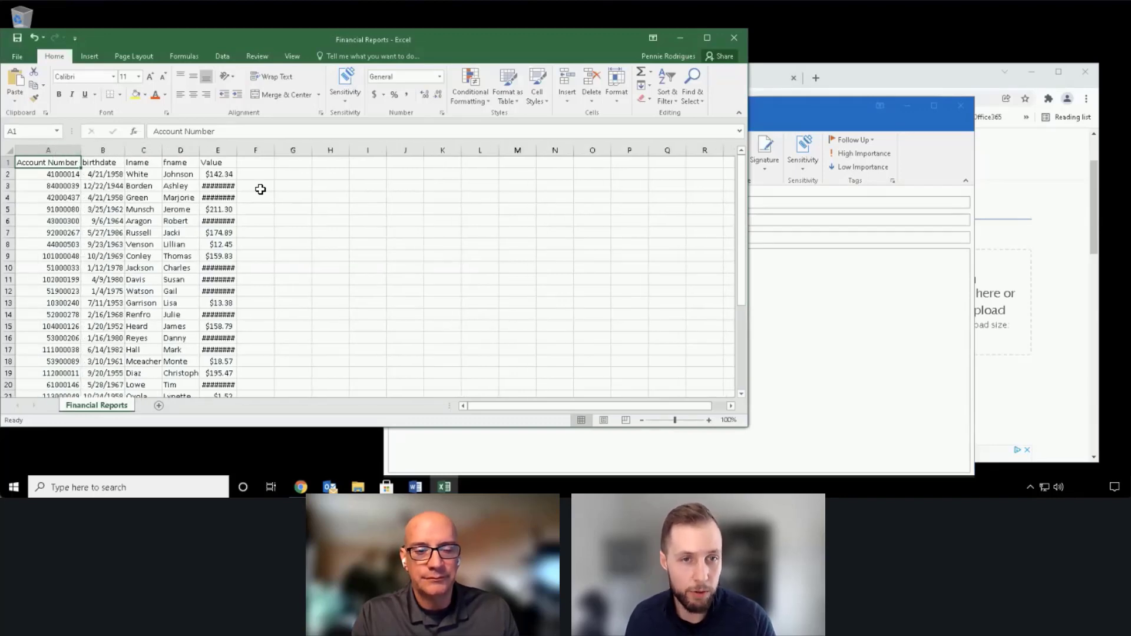
Step: Close the Financial Reports workbook without saving and attach the Financial Reports file from the desktop to the Outlook message
left_click(736, 38)
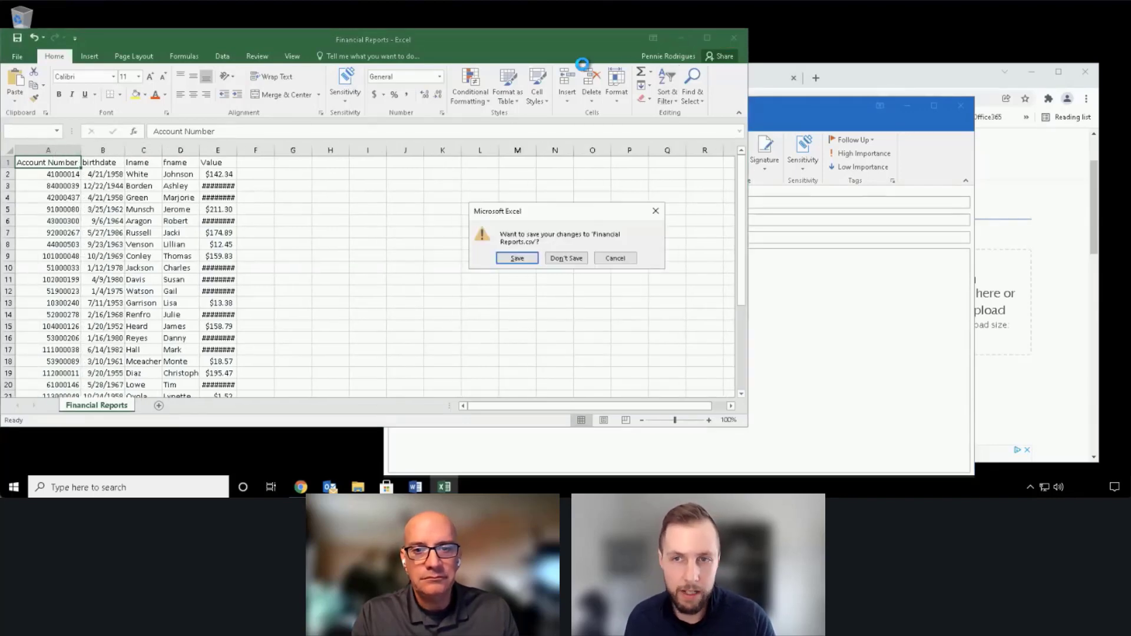
left_click(568, 257)
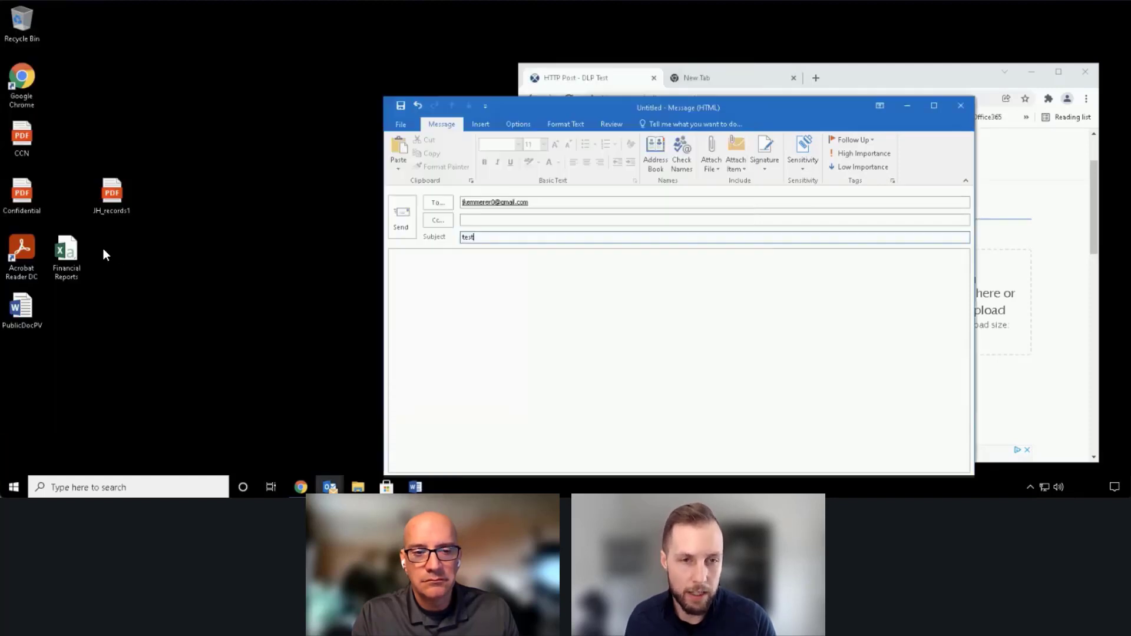
left_click_drag(66, 252, 535, 291)
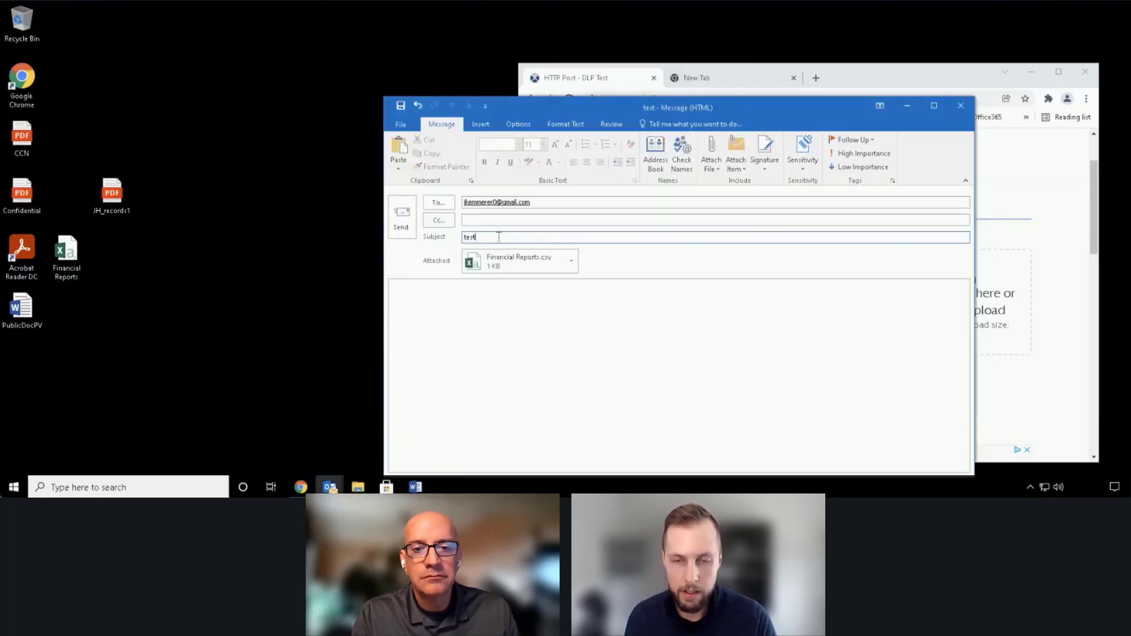
Step: Change the subject to "test - personal data", enter "test" as the message body and send the email
type("-")
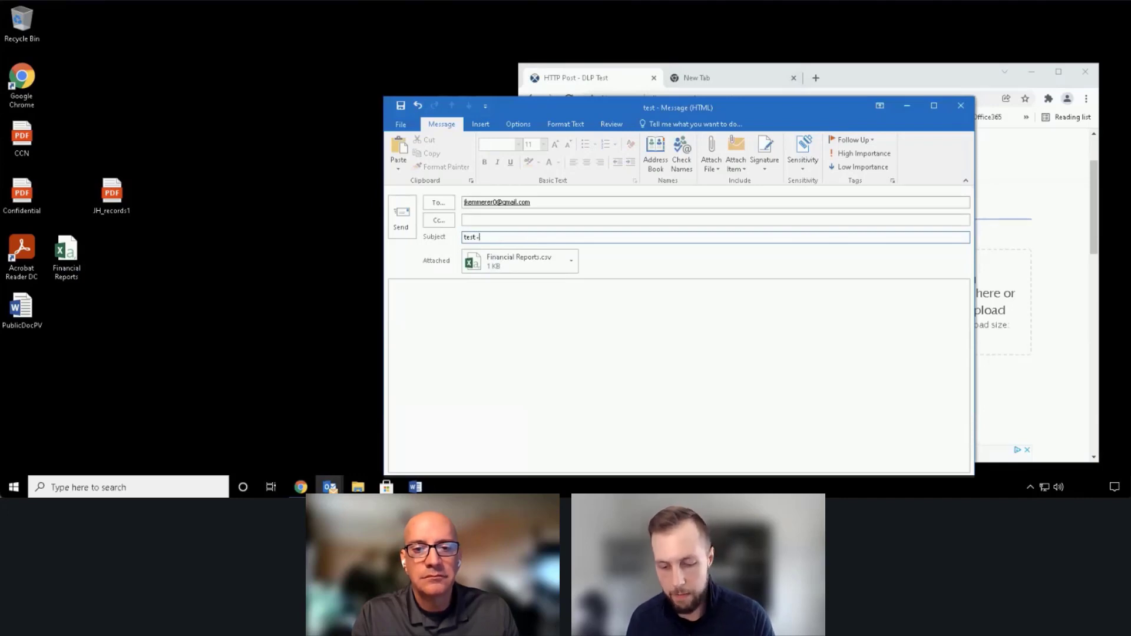
type(" personal data")
key("Tab")
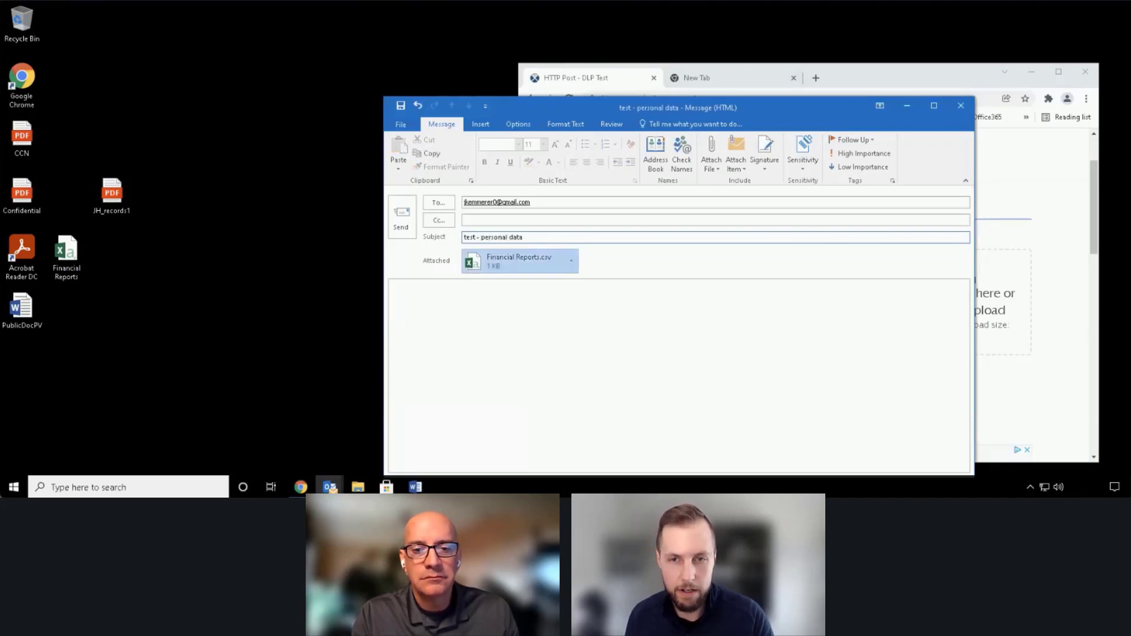
key("Tab")
type("test")
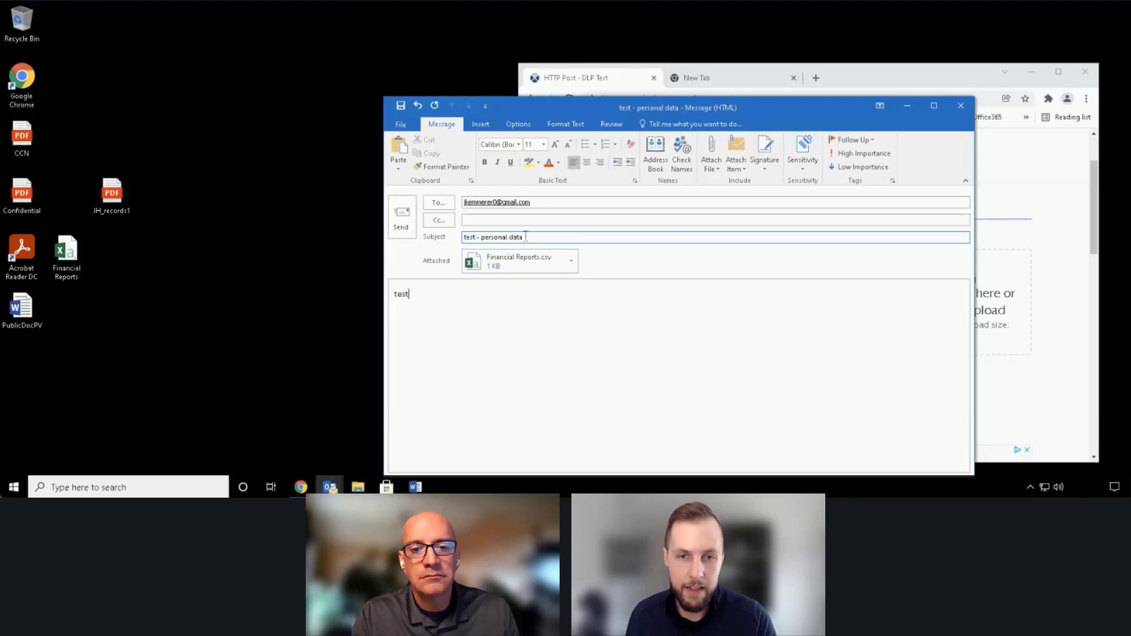
left_click(399, 221)
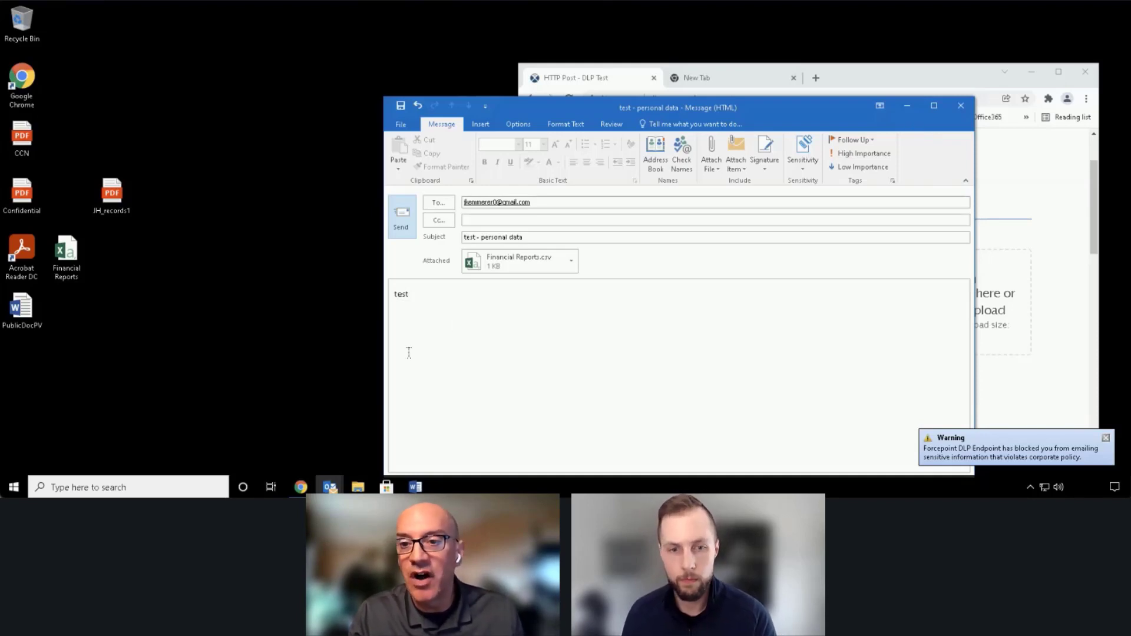
Step: Examine the newest "Sensitive data was found" notification in the Outlook inbox, highlight its text, and minimize the inbox window
left_click(329, 483)
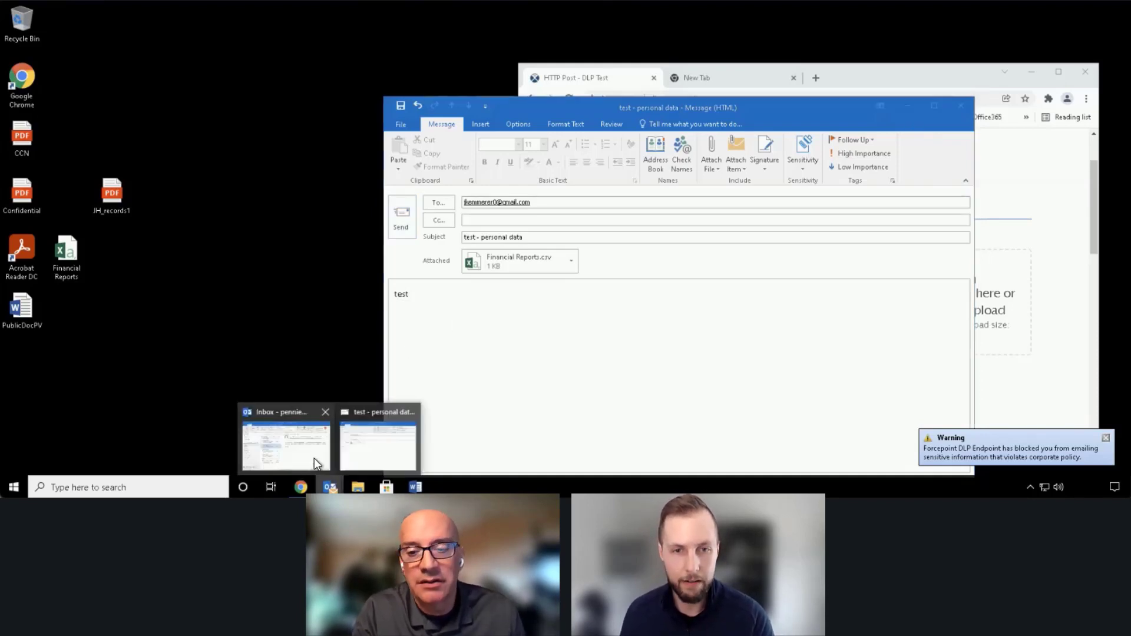
left_click(313, 458)
left_click(213, 211)
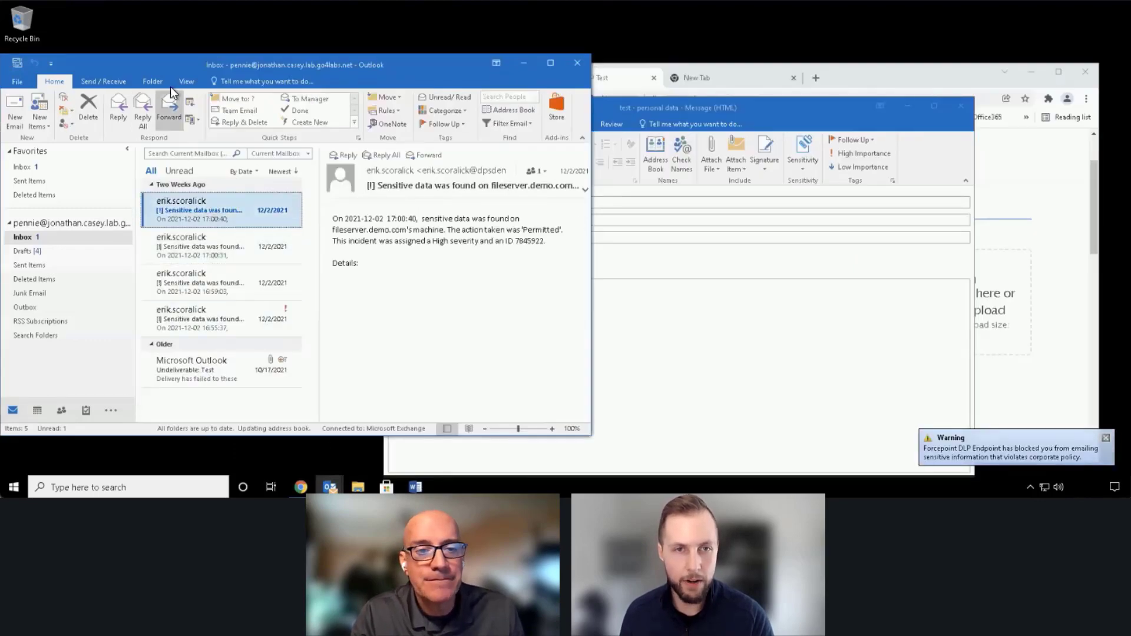
left_click_drag(192, 58, 413, 80)
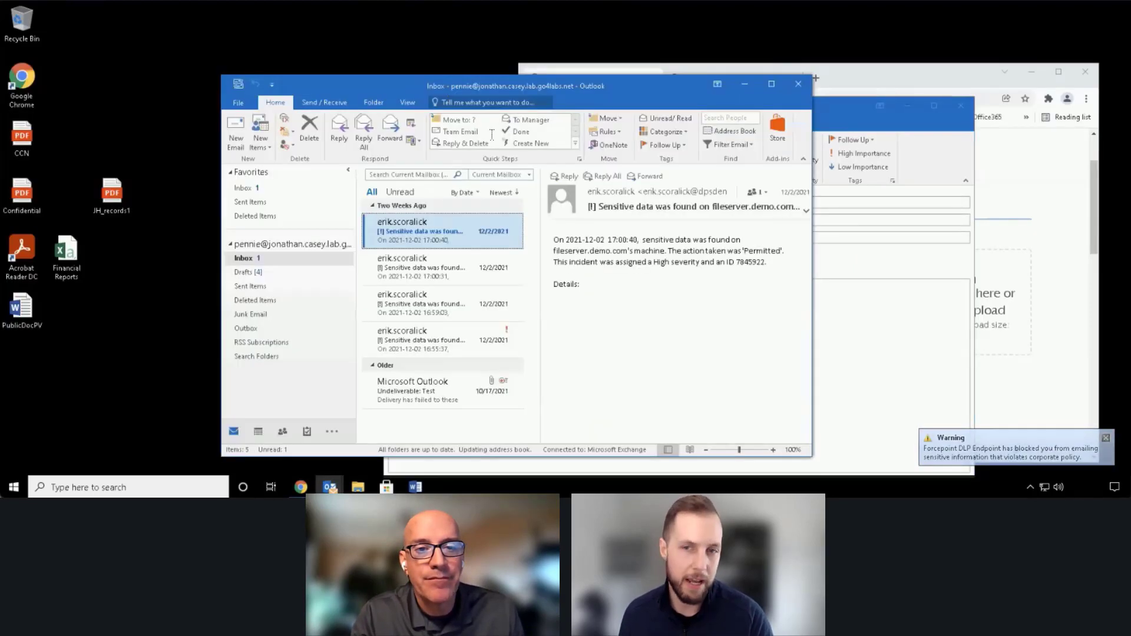
left_click(595, 289)
key("ctrl+a")
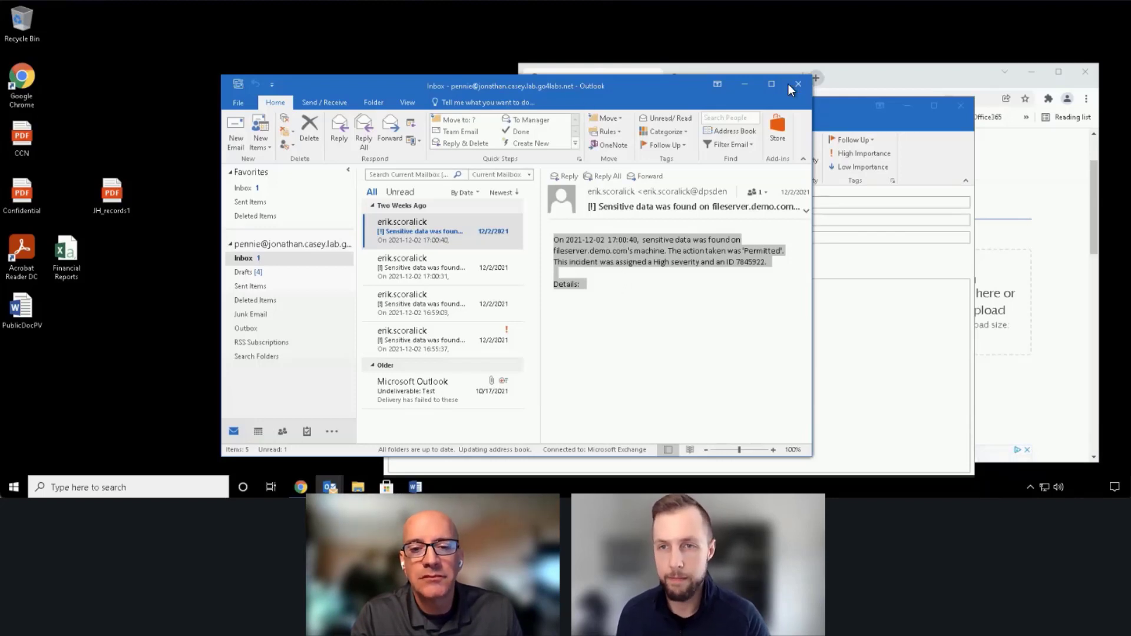
left_click(744, 84)
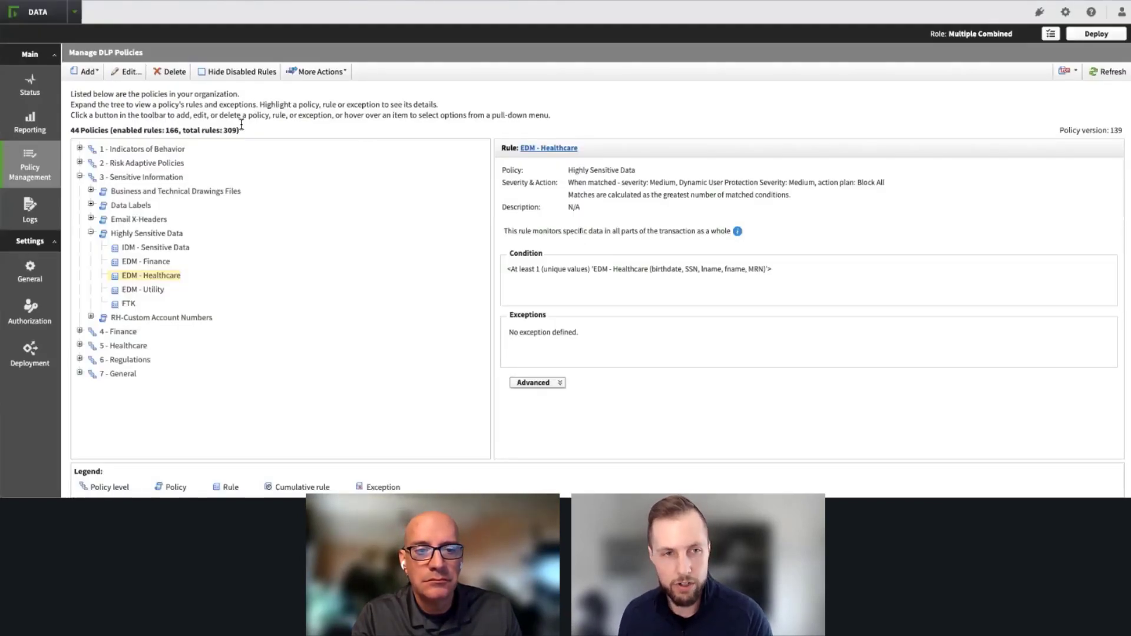
Step: In the DLP policy tree, collapse Sensitive Information, expand Risk Adaptive Policies down to the Risk Adaptive Protection_CCN rule and look through the other policy levels
left_click(79, 176)
left_click(79, 162)
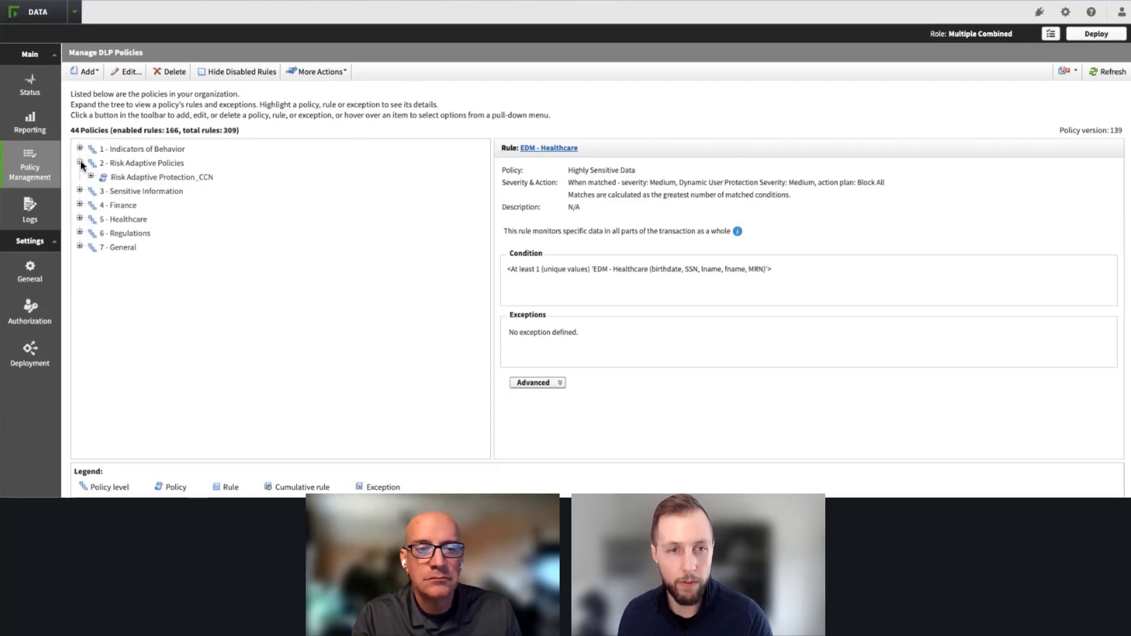
left_click(90, 176)
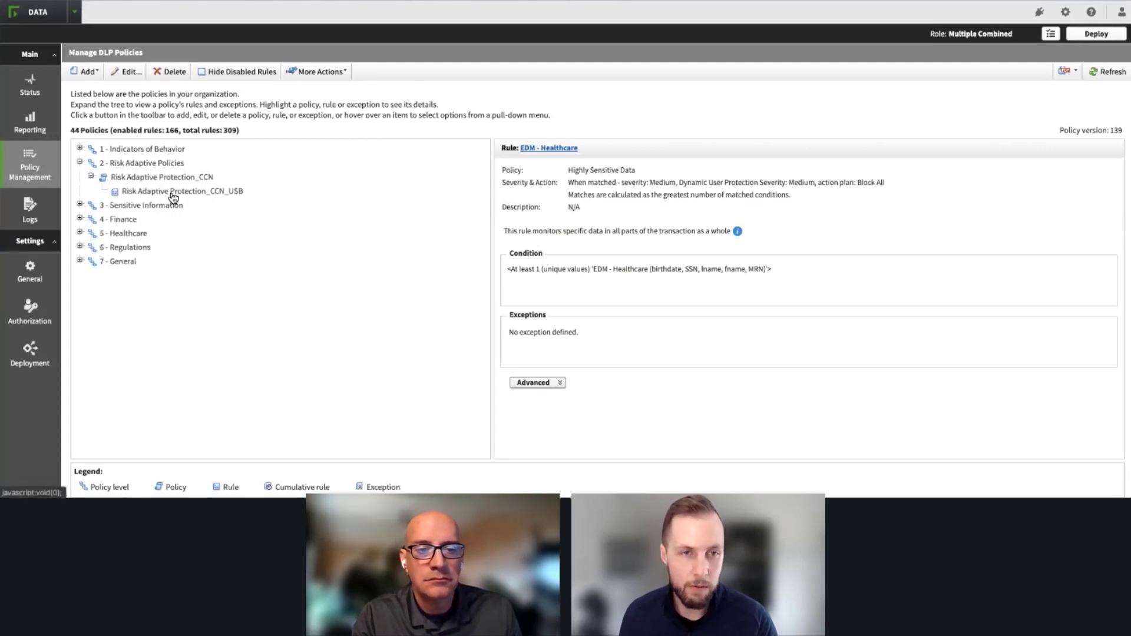
left_click(79, 147)
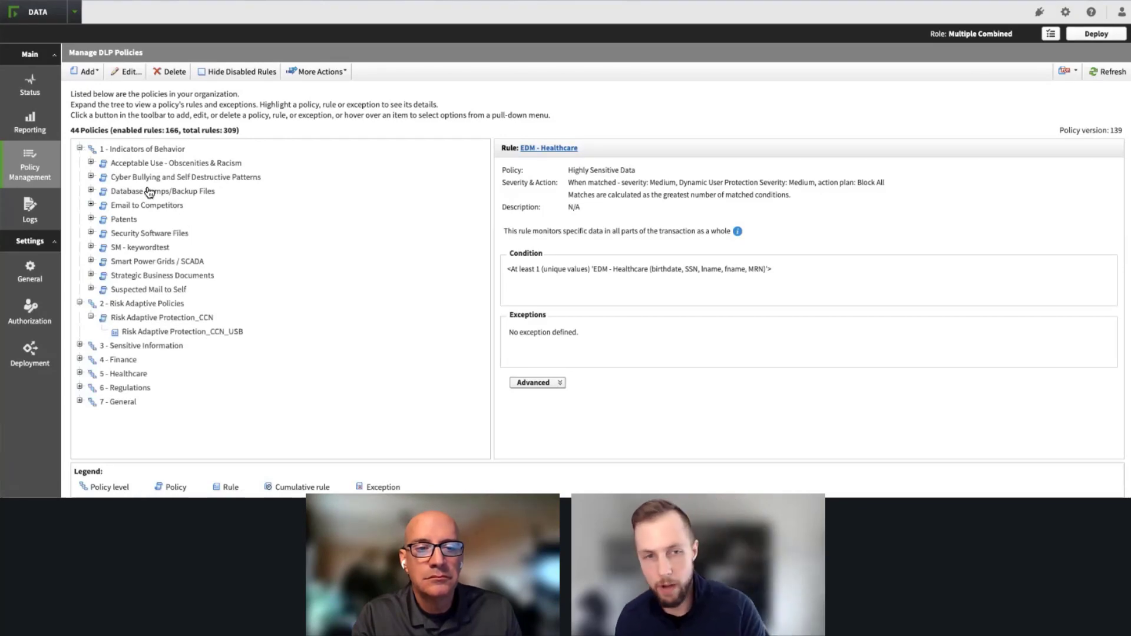
left_click(80, 148)
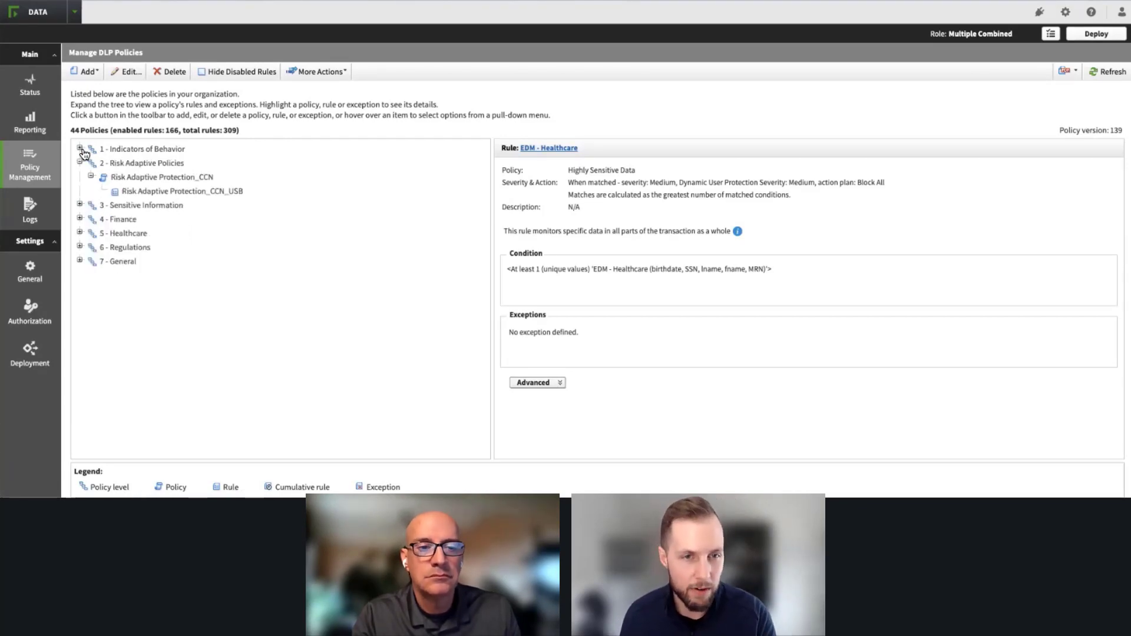
left_click(80, 219)
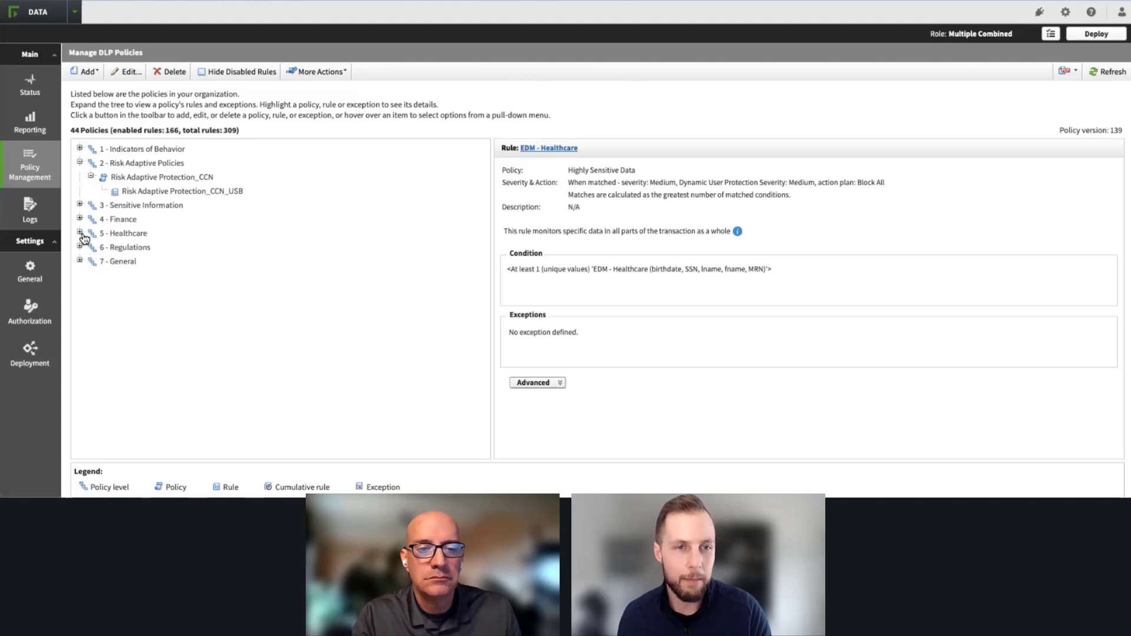
Step: Open the Risk Adaptive Protection_CCN_USB rule and review its content classifier condition and its severity and action settings
left_click(189, 193)
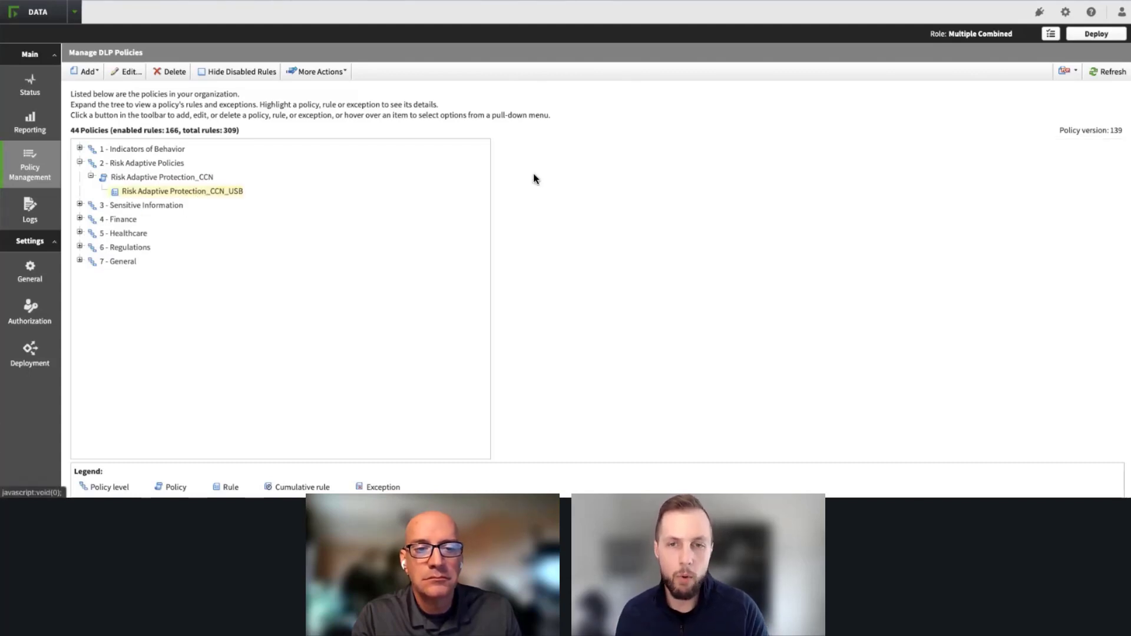
left_click(602, 149)
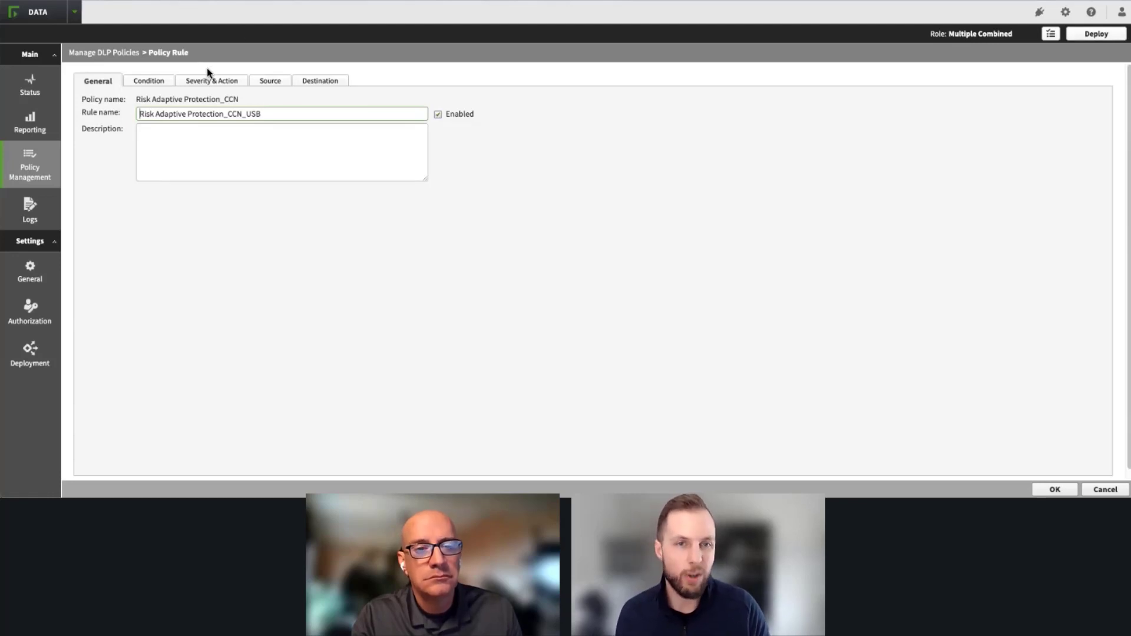
left_click(147, 83)
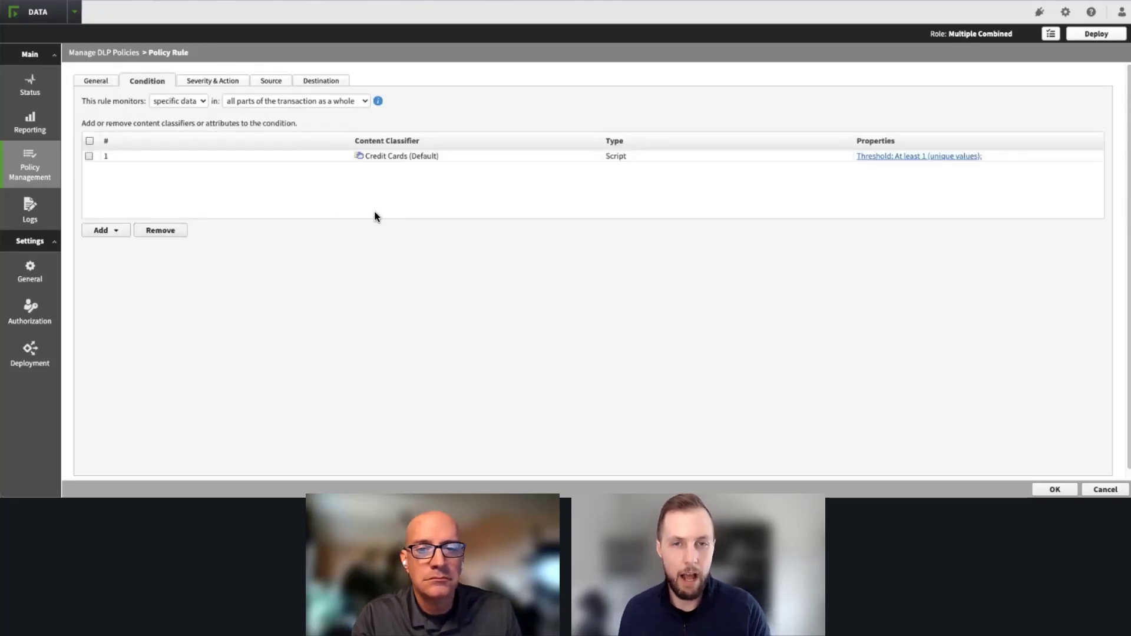
left_click(211, 83)
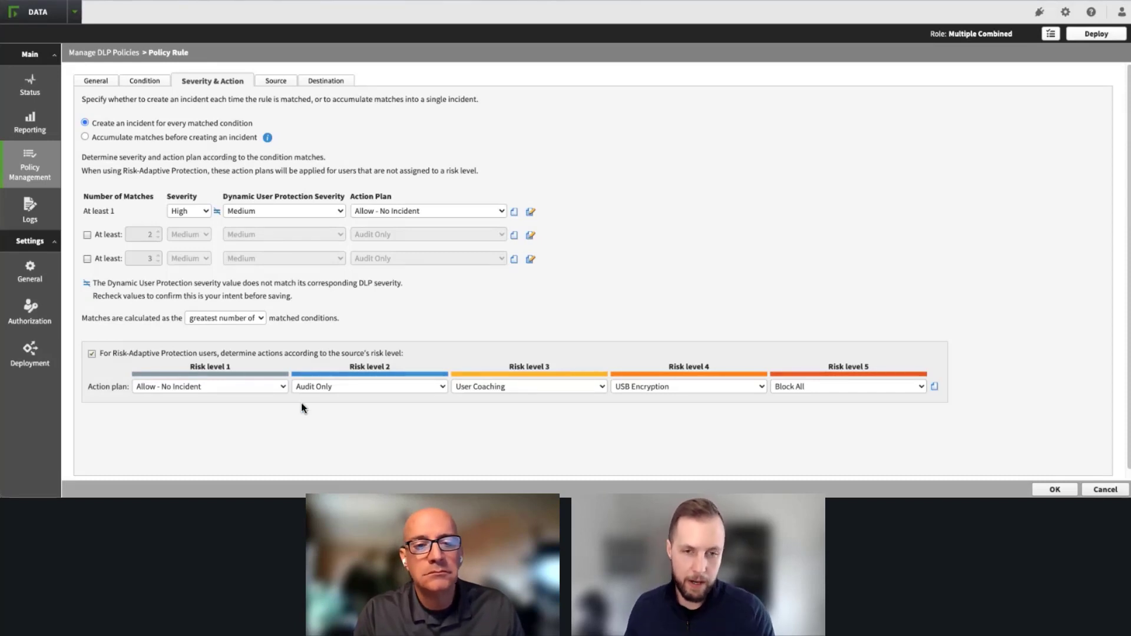
Step: Set the Risk-Adaptive action plans to Audit and Notify for risk level 2 and User Coaching for levels 3, 4 and 5
left_click(330, 387)
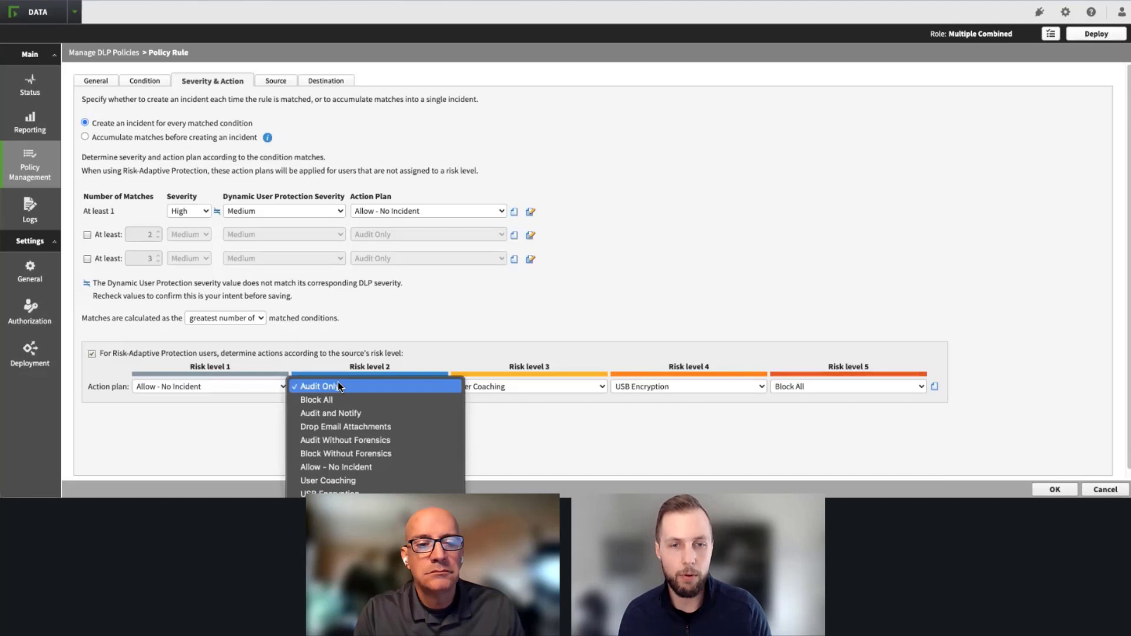
left_click(351, 415)
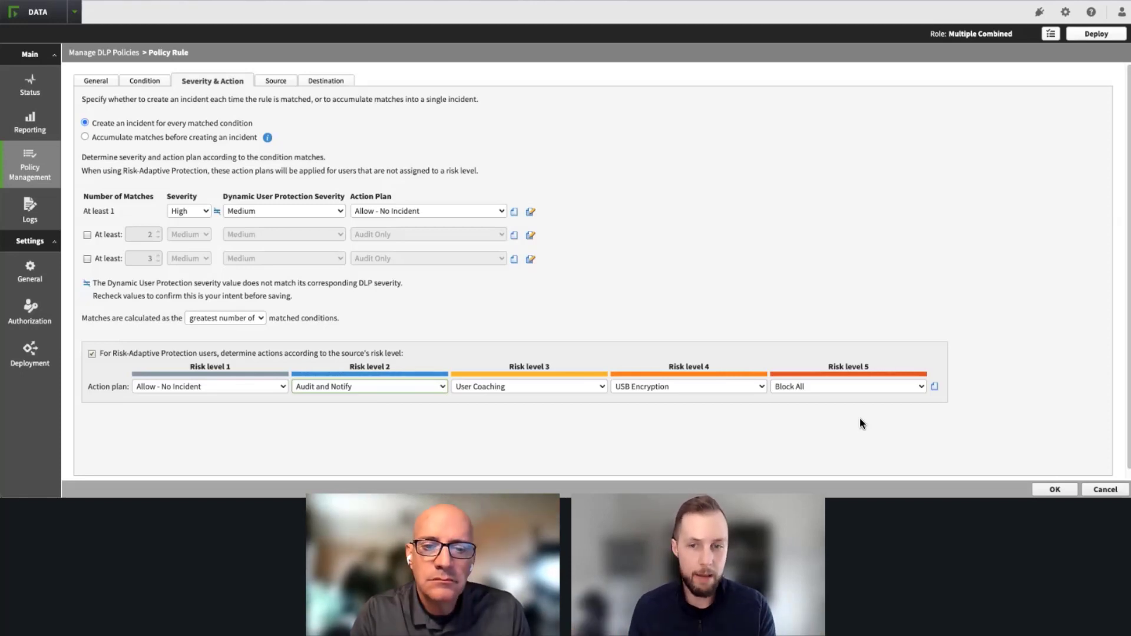
left_click(840, 386)
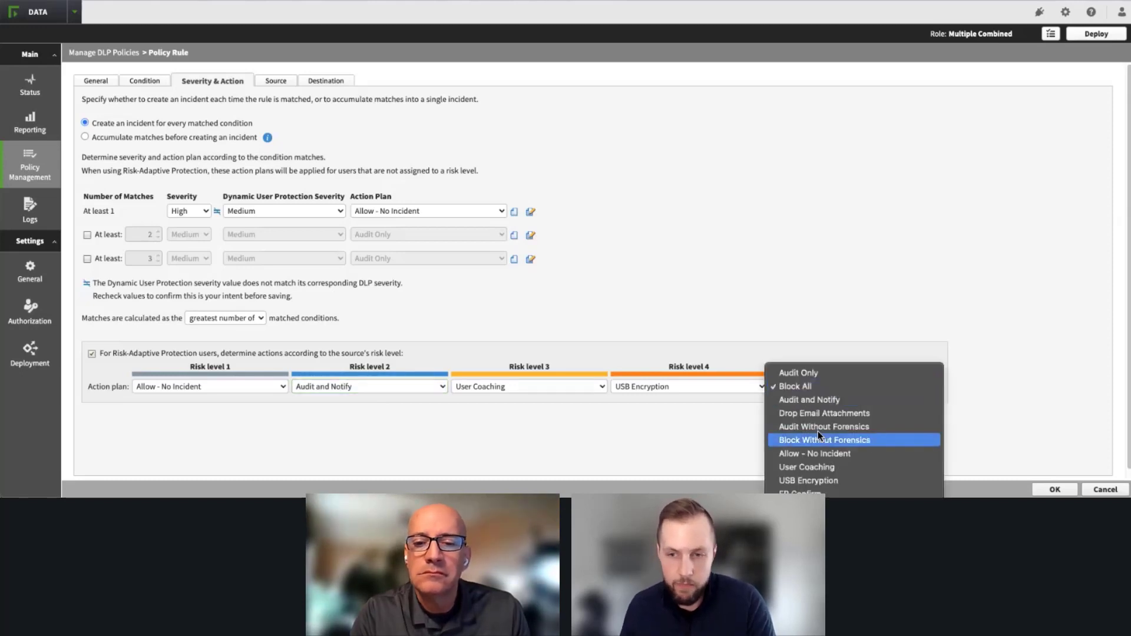
left_click(805, 467)
left_click(630, 387)
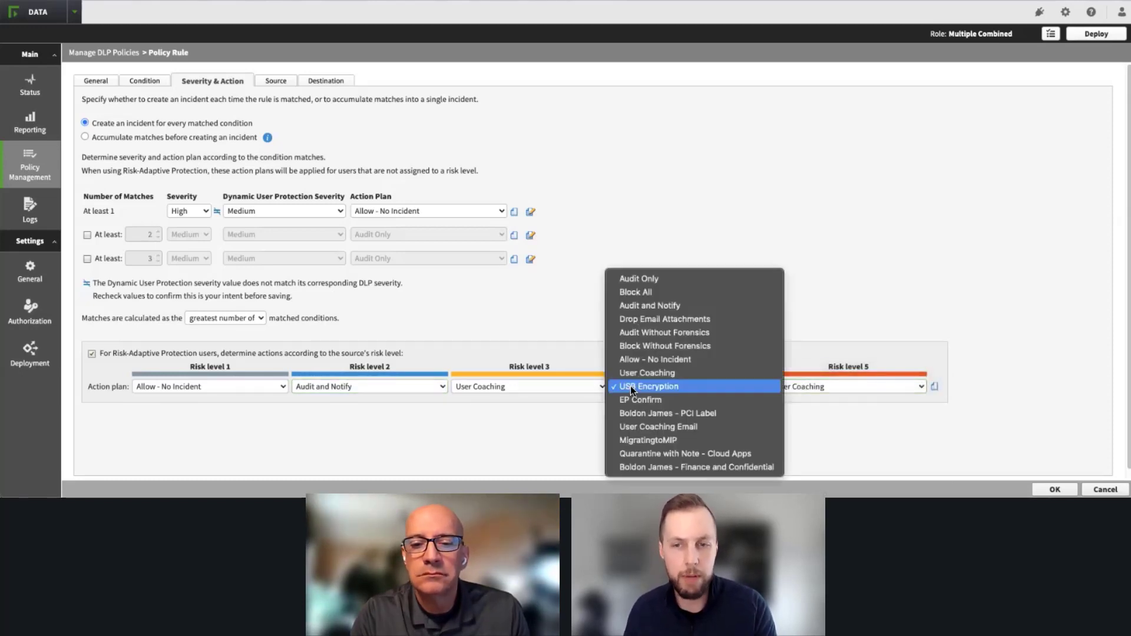
left_click(634, 373)
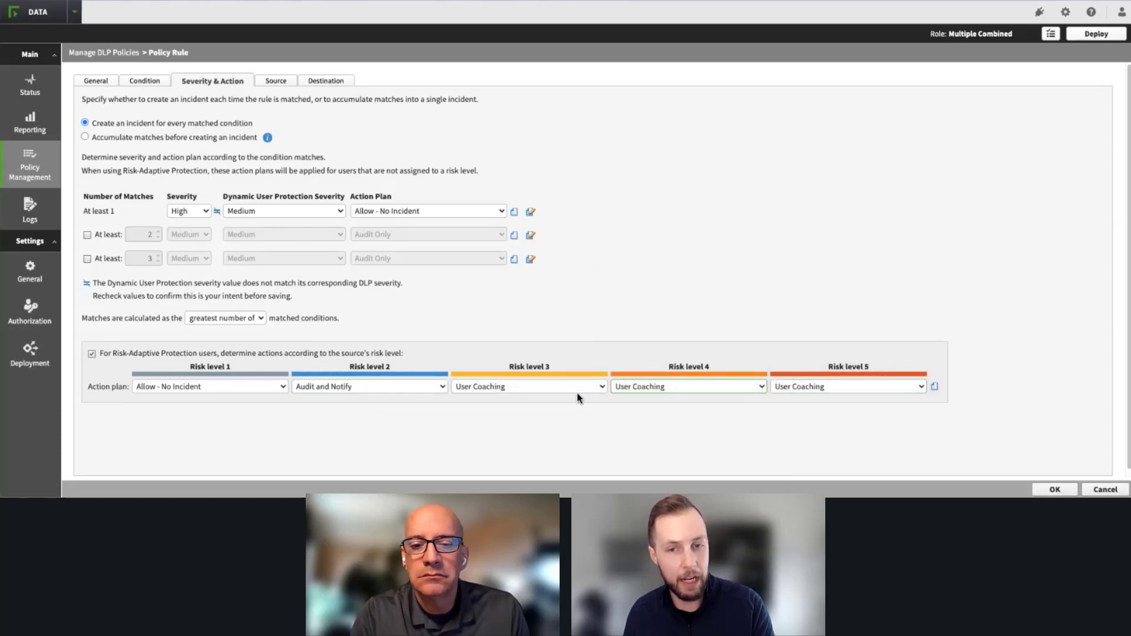
left_click(534, 390)
left_click(533, 388)
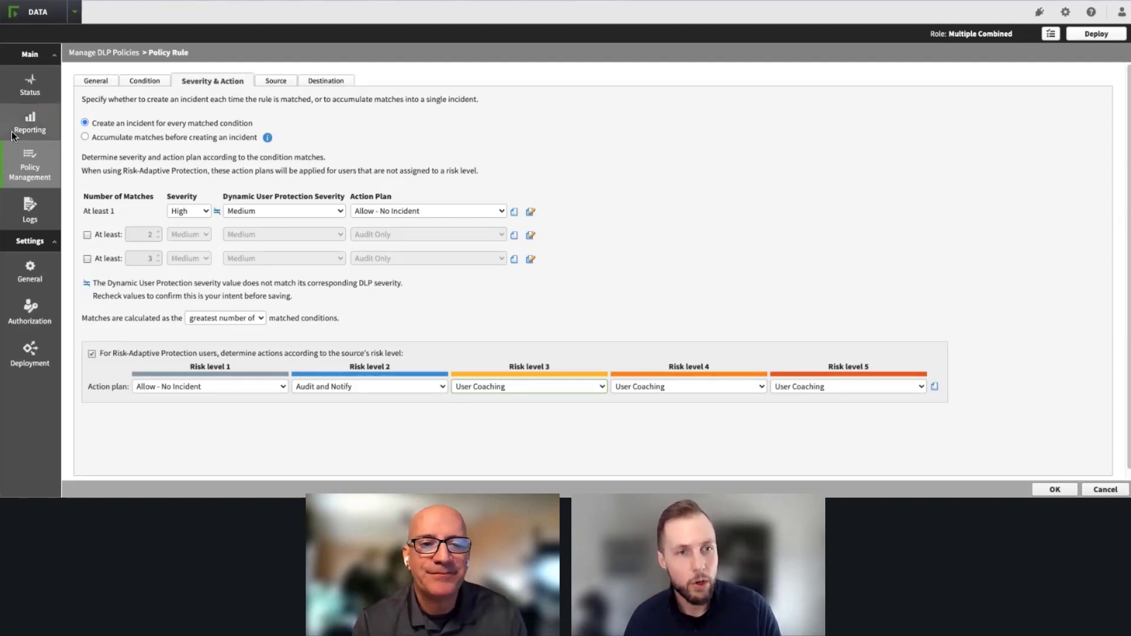
Step: Open the DLP report Incidents (last 7 days) and examine the PCI; US Credit Cards endpoint email incident and the available workflow actions
mouse_move(30, 126)
mouse_move(100, 113)
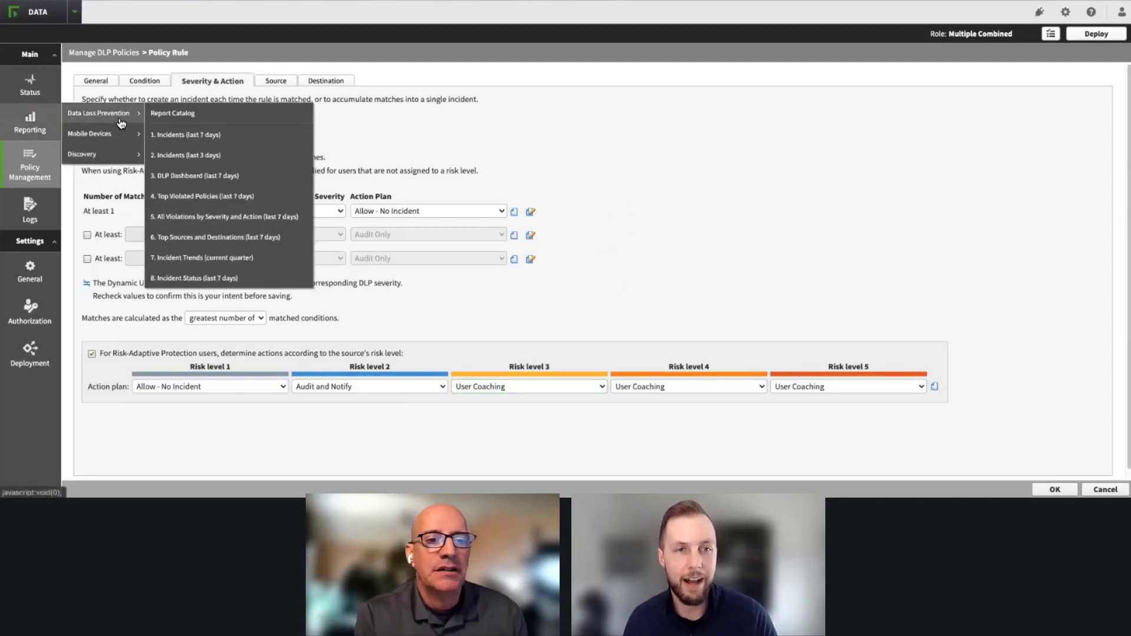
left_click(225, 133)
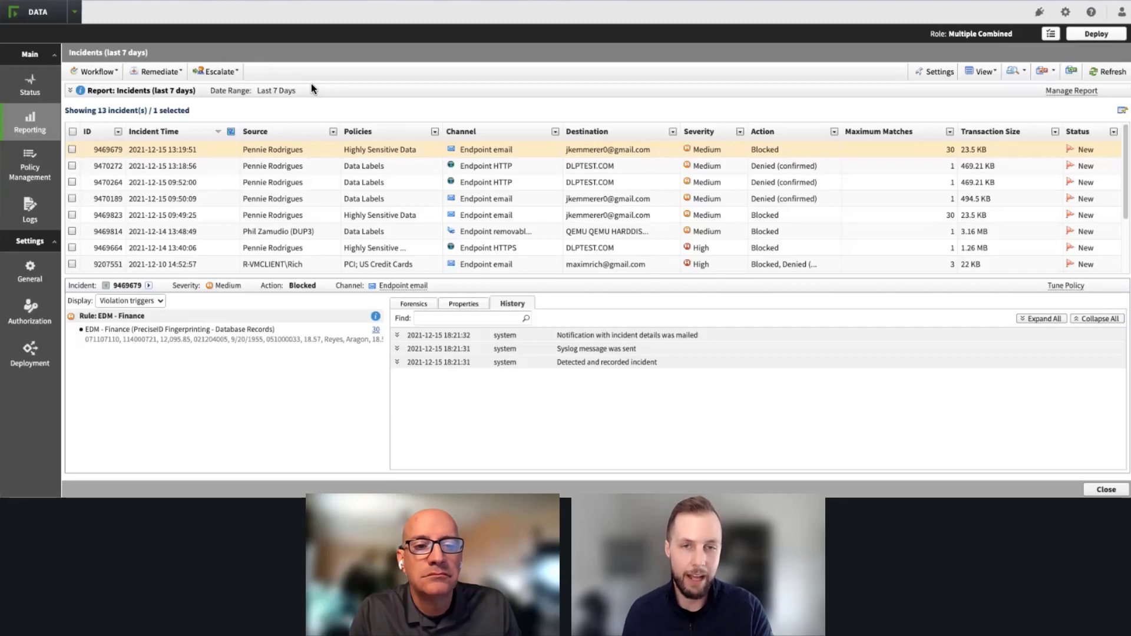
left_click(405, 266)
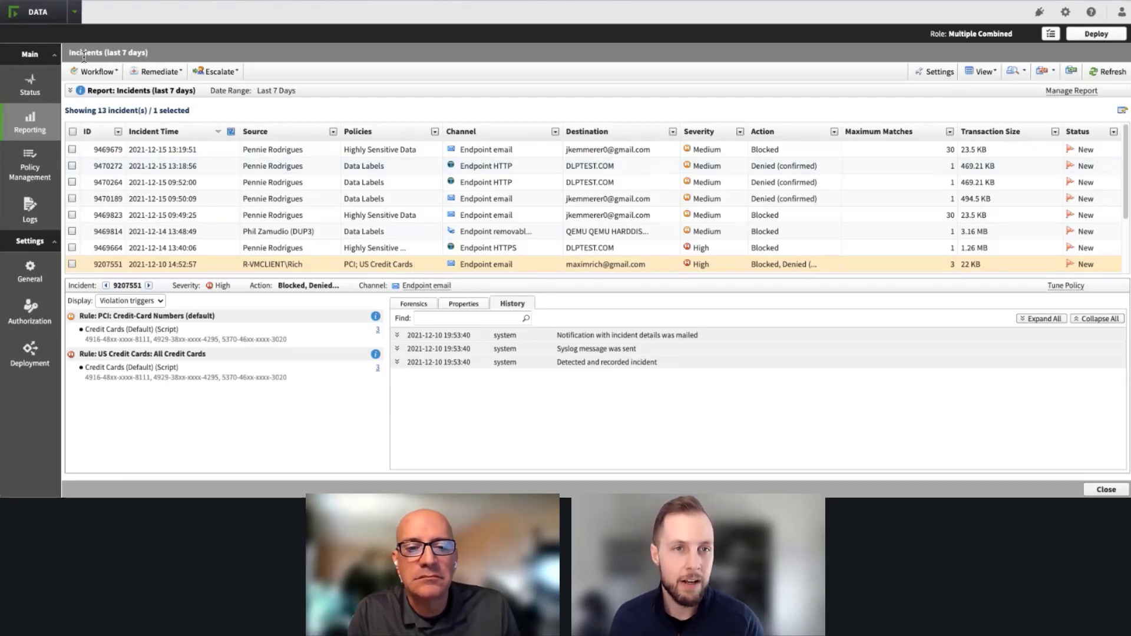
left_click(97, 71)
mouse_move(115, 111)
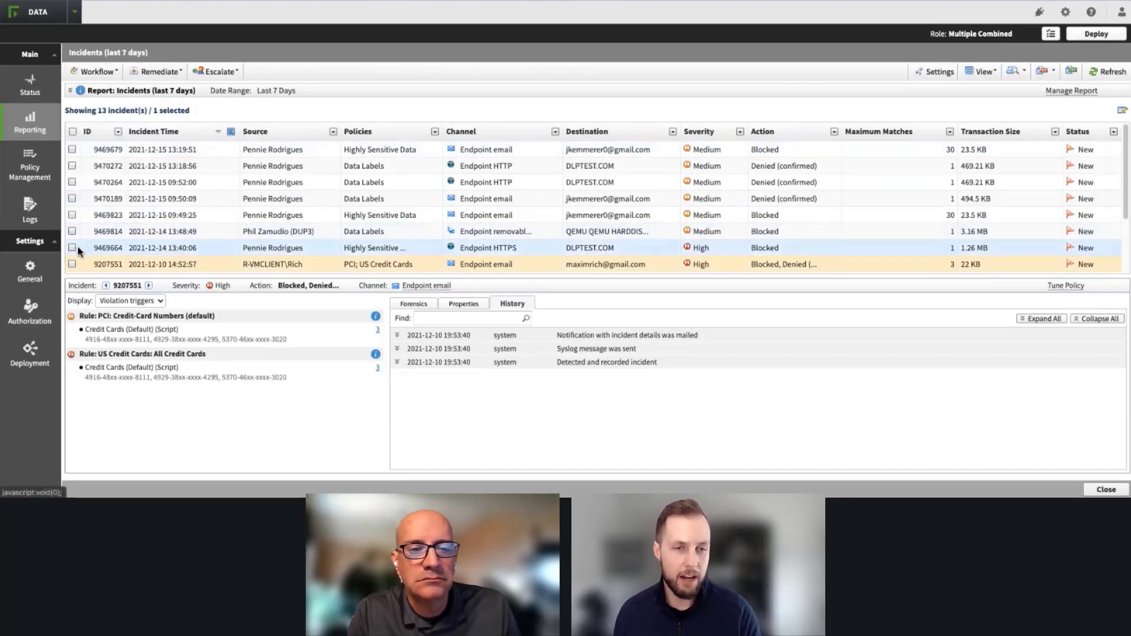
Step: Mark the PCI; US Credit Cards endpoint email incident and try to release it with the Release remediation
left_click(72, 264)
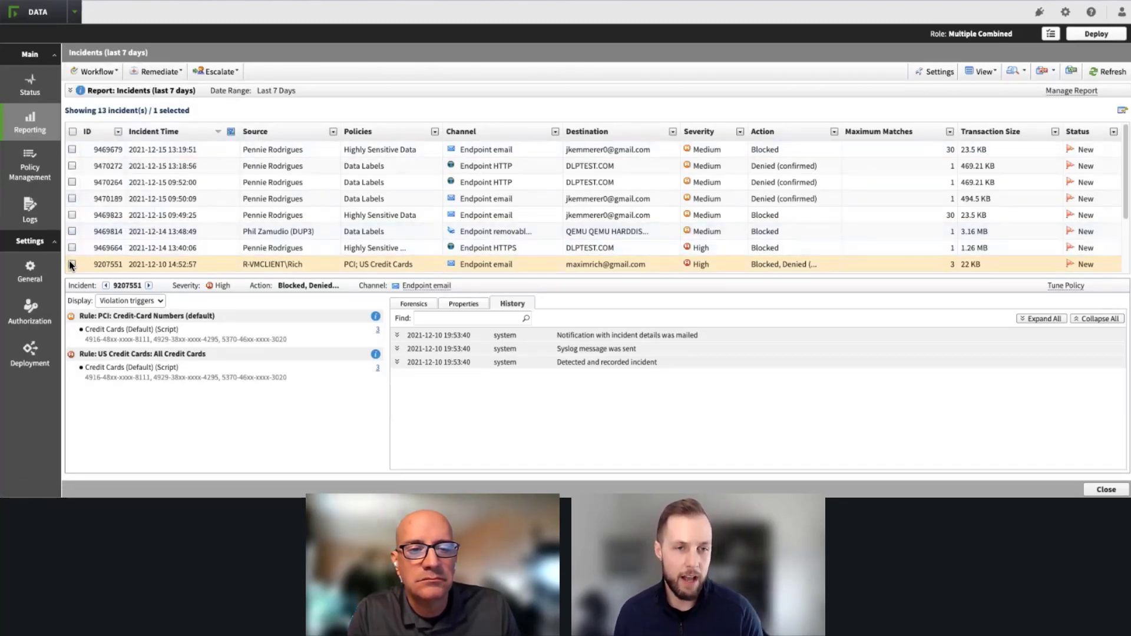
left_click(158, 71)
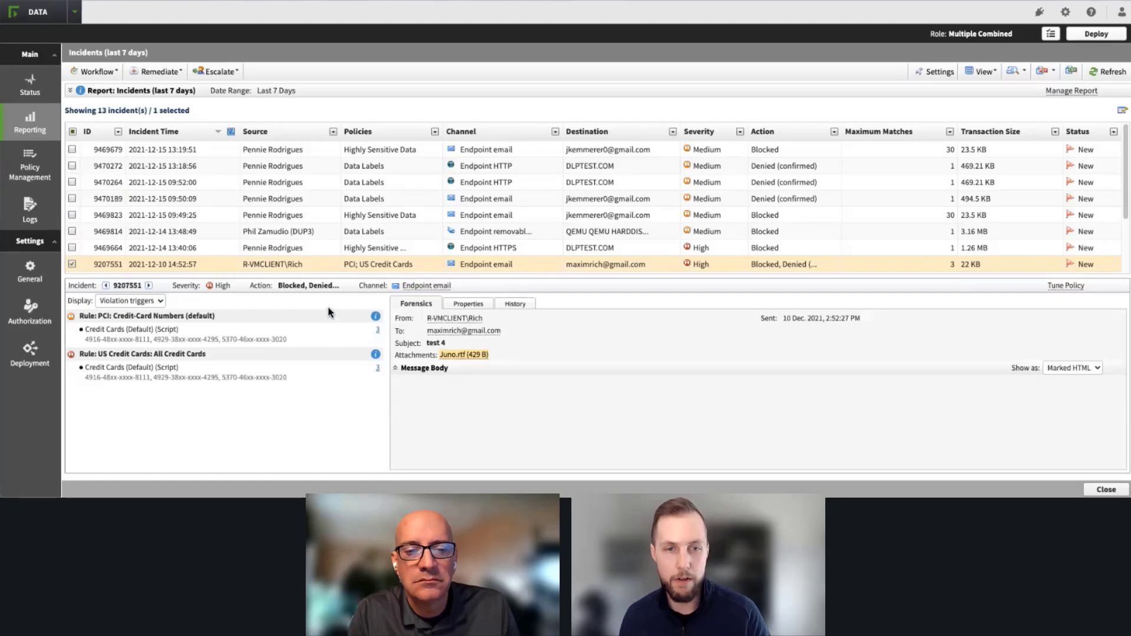
left_click(168, 78)
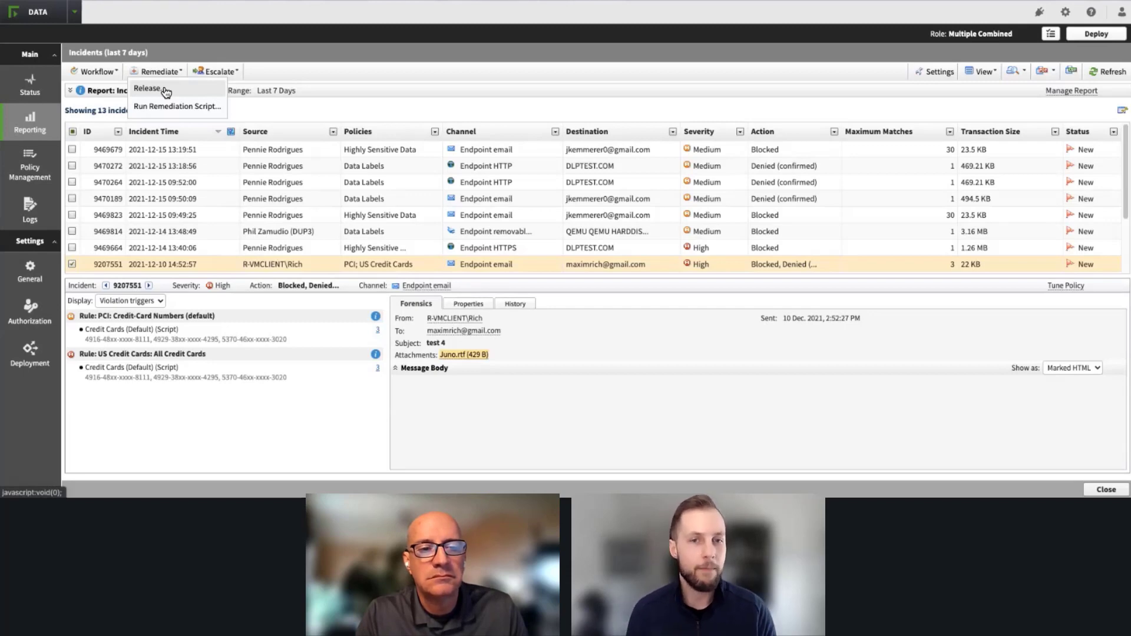
left_click(165, 92)
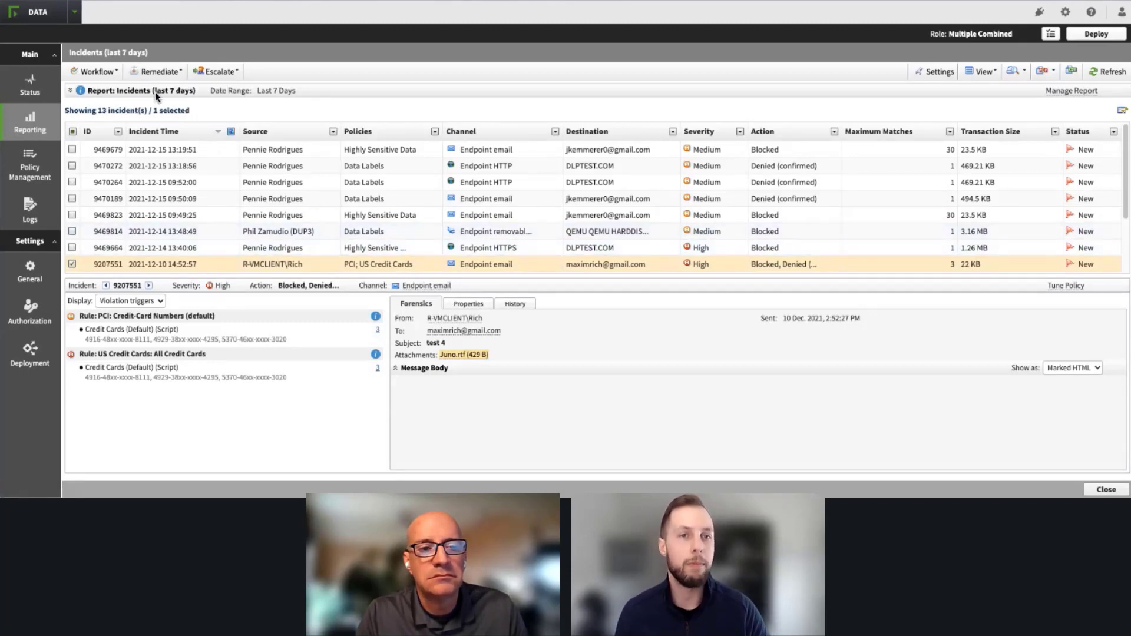
left_click(158, 72)
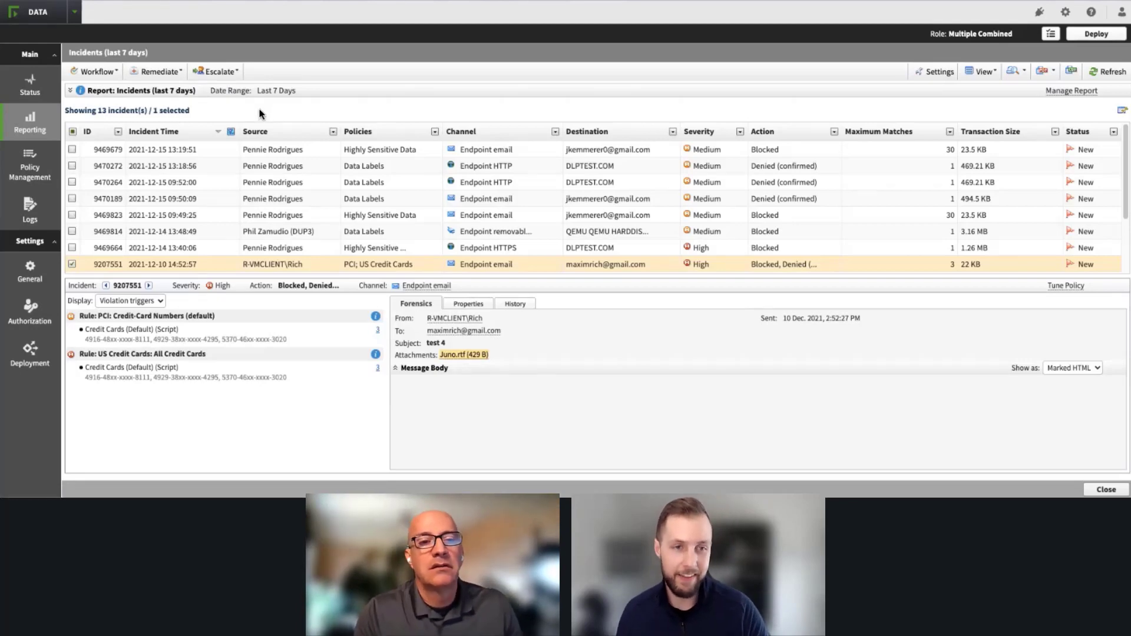
left_click(72, 248)
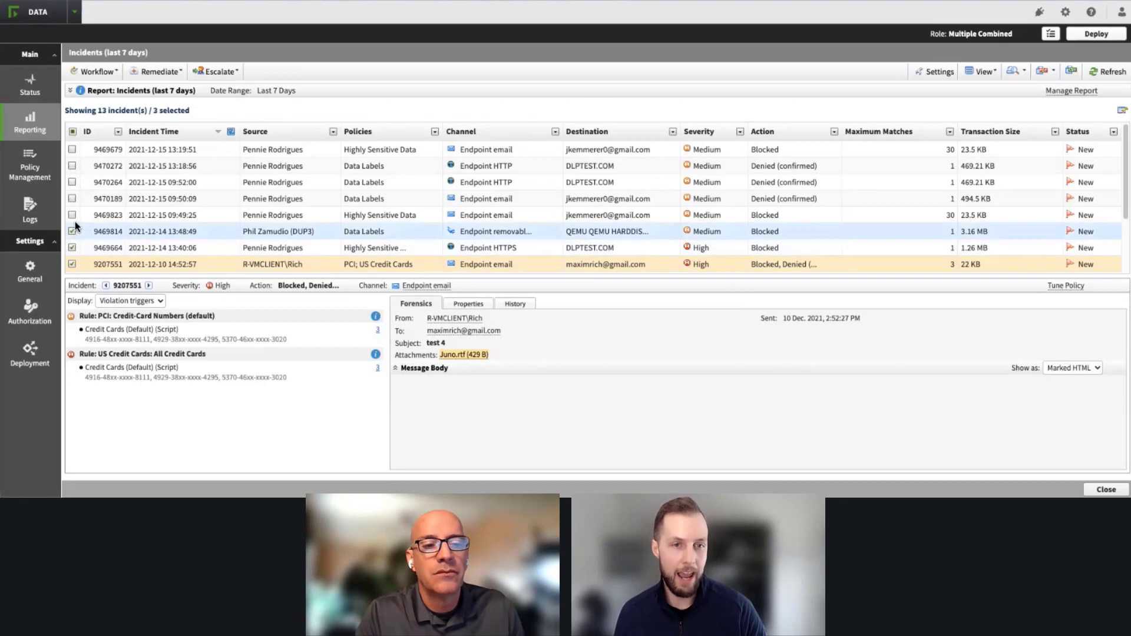
left_click(71, 215)
left_click(72, 198)
left_click(72, 182)
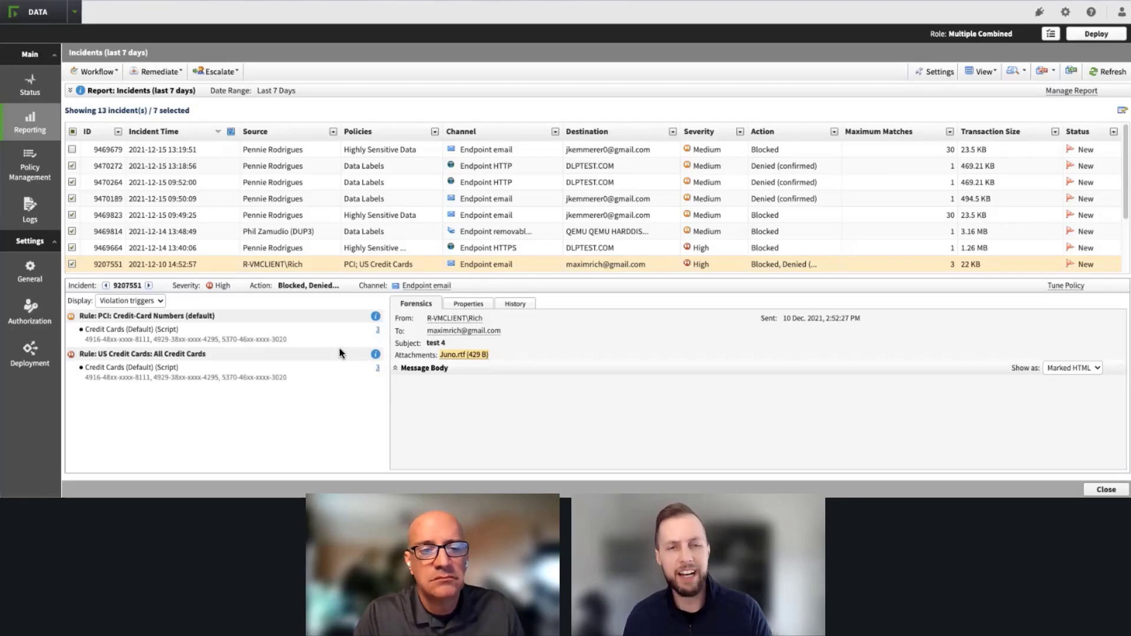
Step: Review the escalation options for the marked incidents and examine the masked card matches under the PCI: Credit-Card Numbers (default) rule
left_click(223, 73)
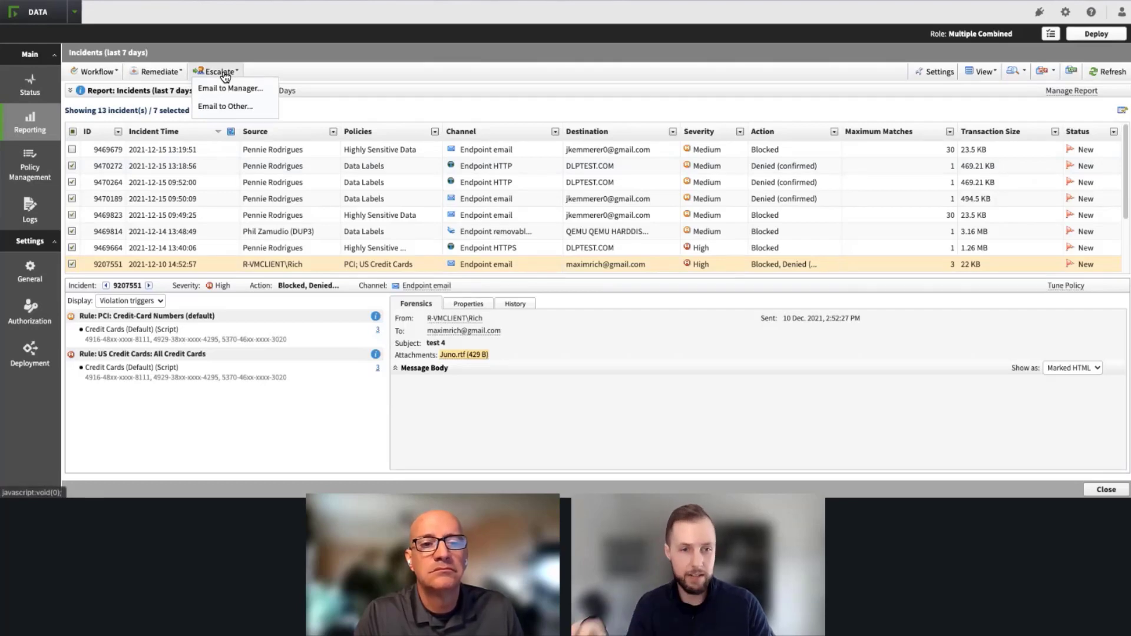
left_click_drag(107, 340, 192, 331)
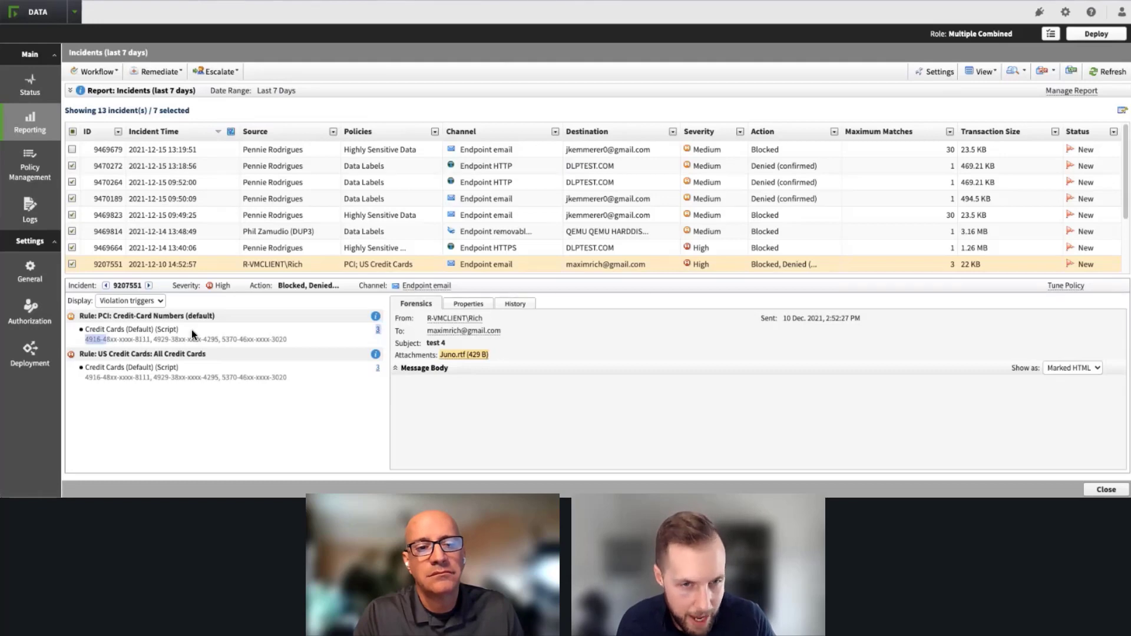
left_click(141, 353)
left_click_drag(122, 340, 195, 339)
left_click(271, 324)
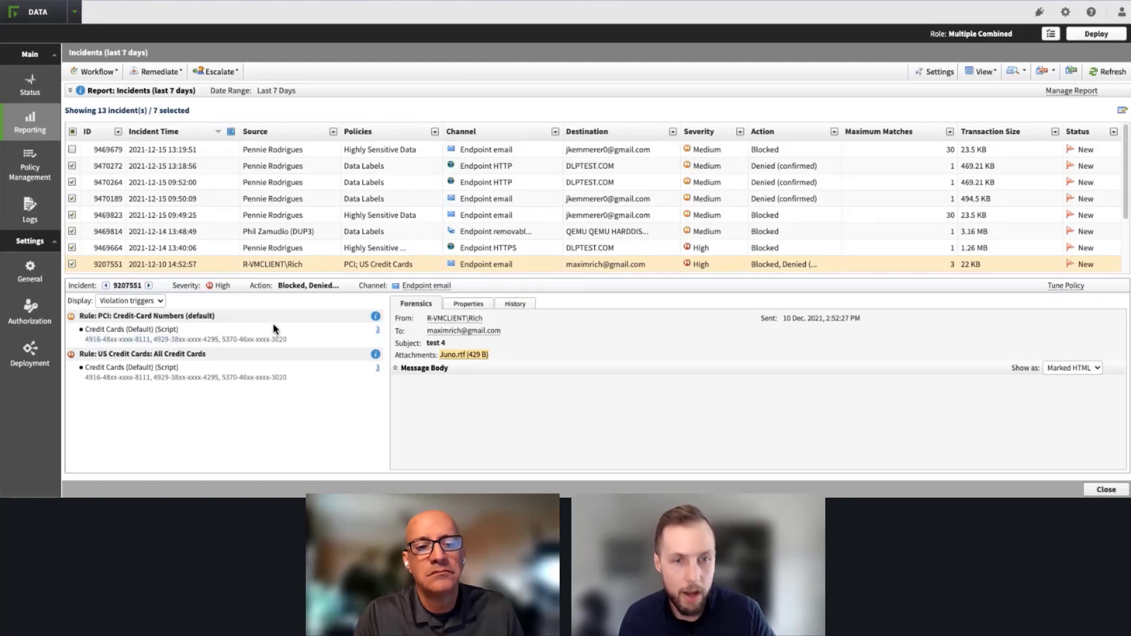
left_click(219, 71)
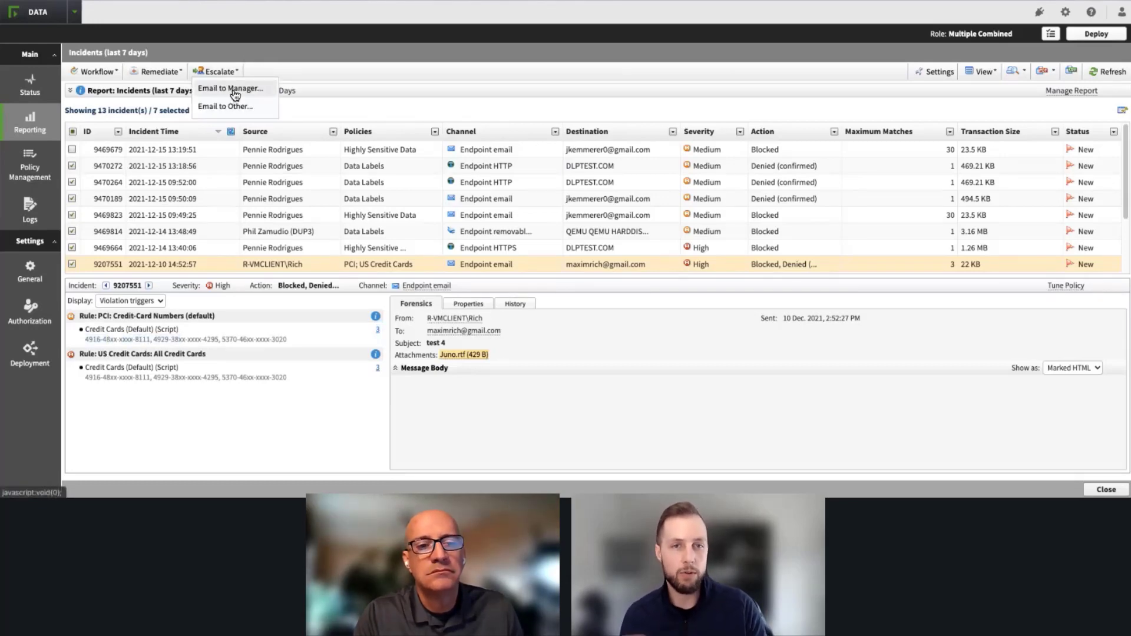